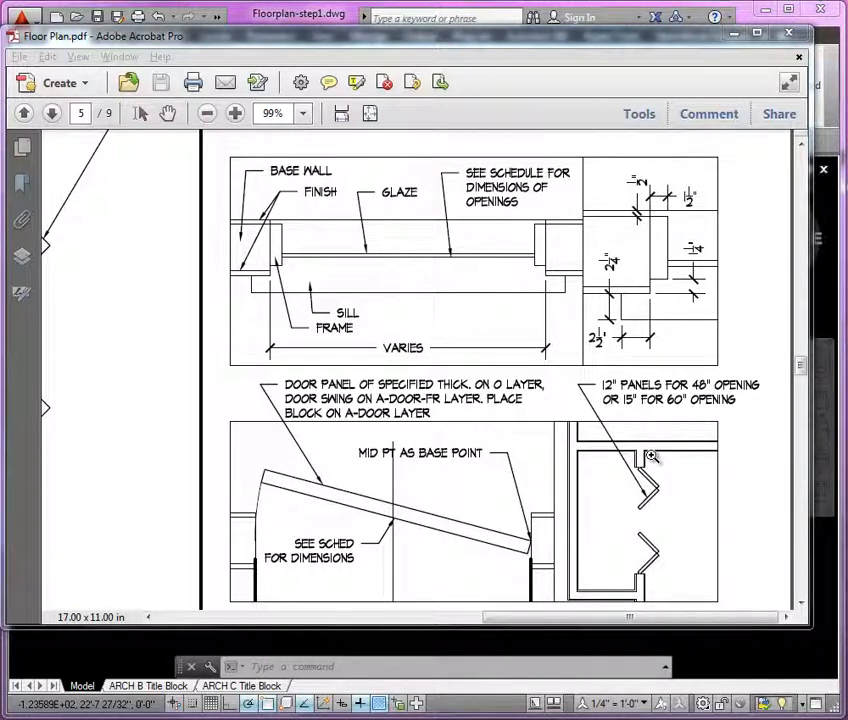
Switch to the AutoCAD floor plan and draw a 36 by 1-3/4 inch door panel rectangle from the left jamb's midpoint in the lower wall opening
{"action": "left_click", "coordinate": [735, 33]}
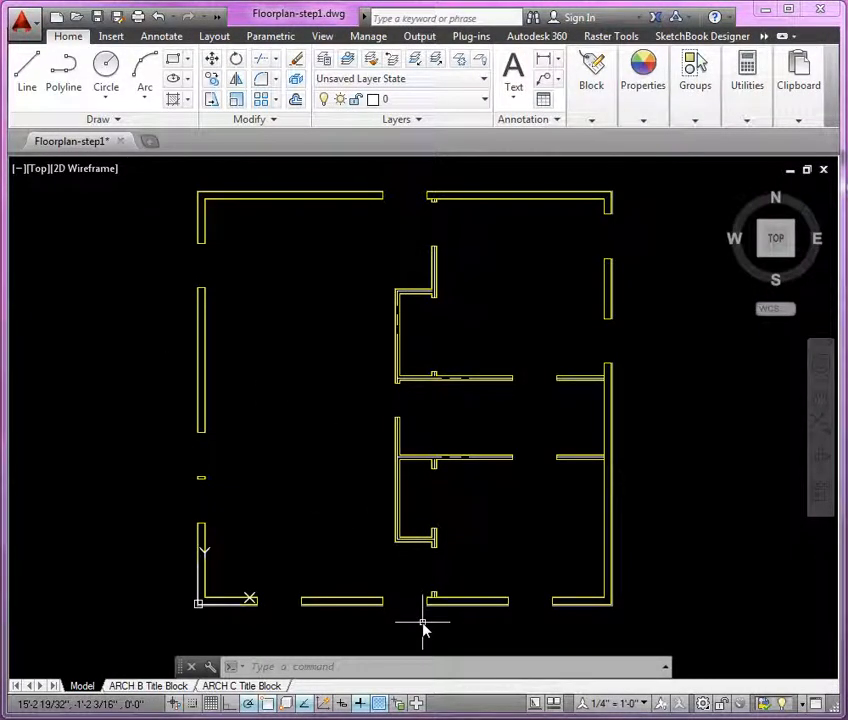
{"action": "scroll", "coordinate": [412, 610], "scroll_direction": "up", "scroll_amount": 8}
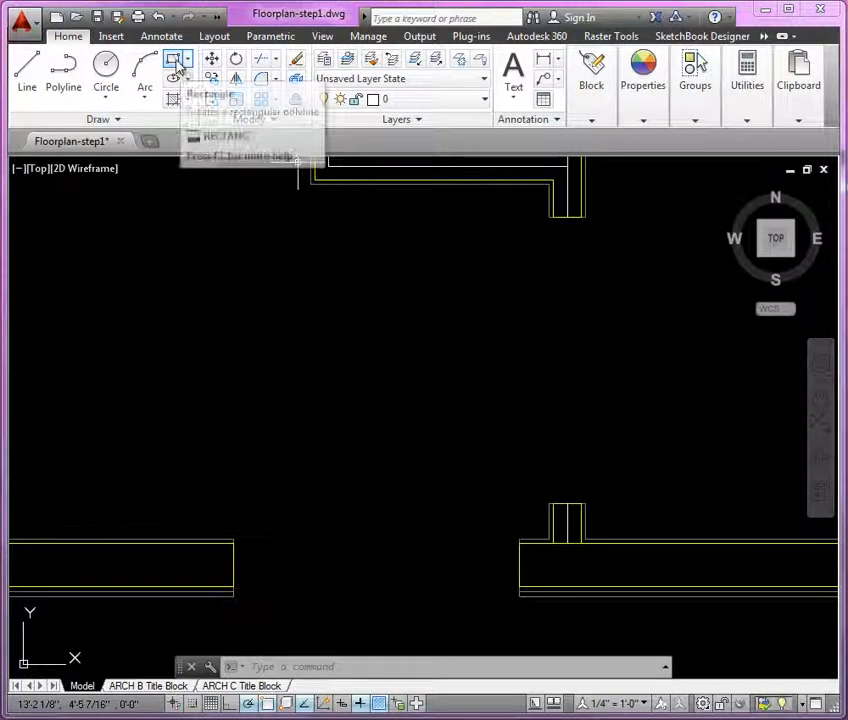
{"action": "left_click", "coordinate": [176, 62]}
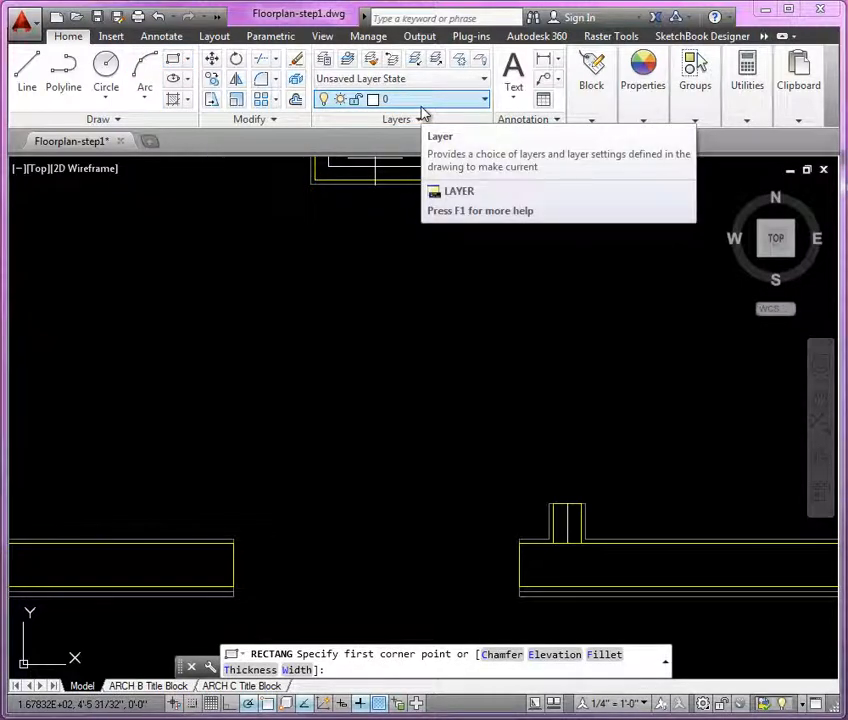
{"action": "left_click", "coordinate": [233, 567]}
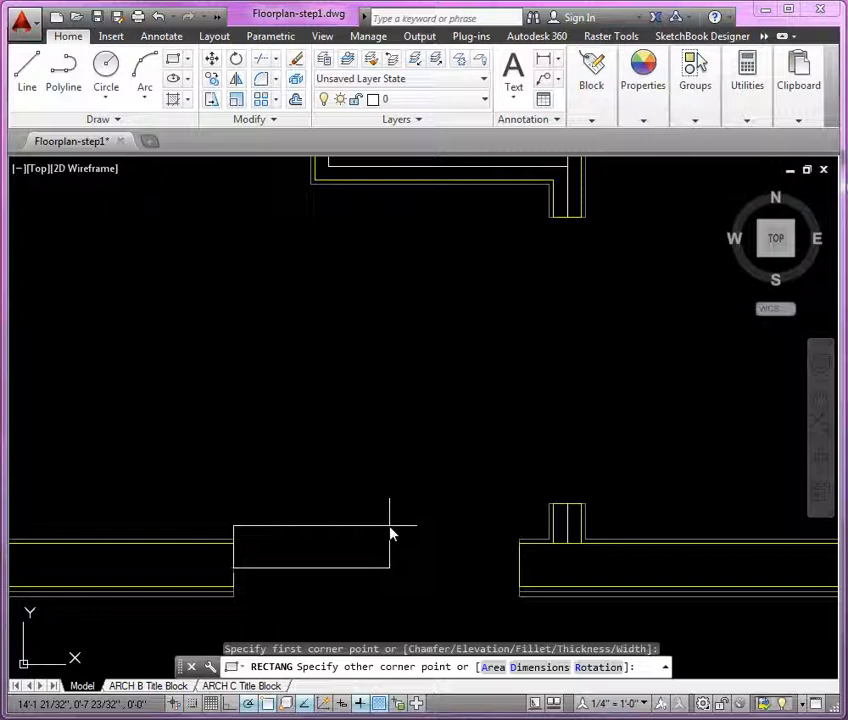
{"action": "key", "text": "F8"}
{"action": "type", "text": "@"}
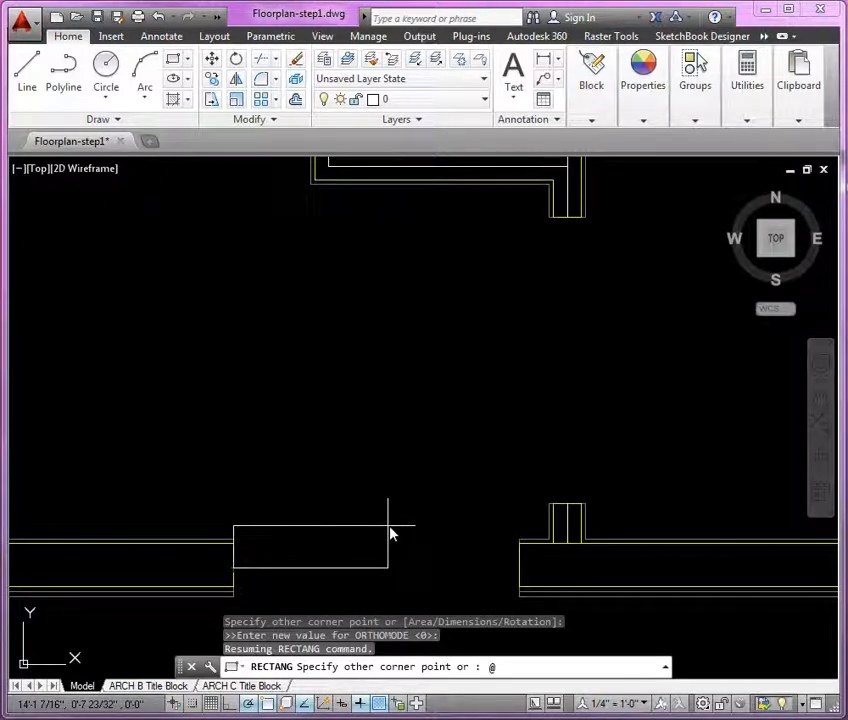
{"action": "type", "text": "36,1-3/4"}
{"action": "key", "text": "Return"}
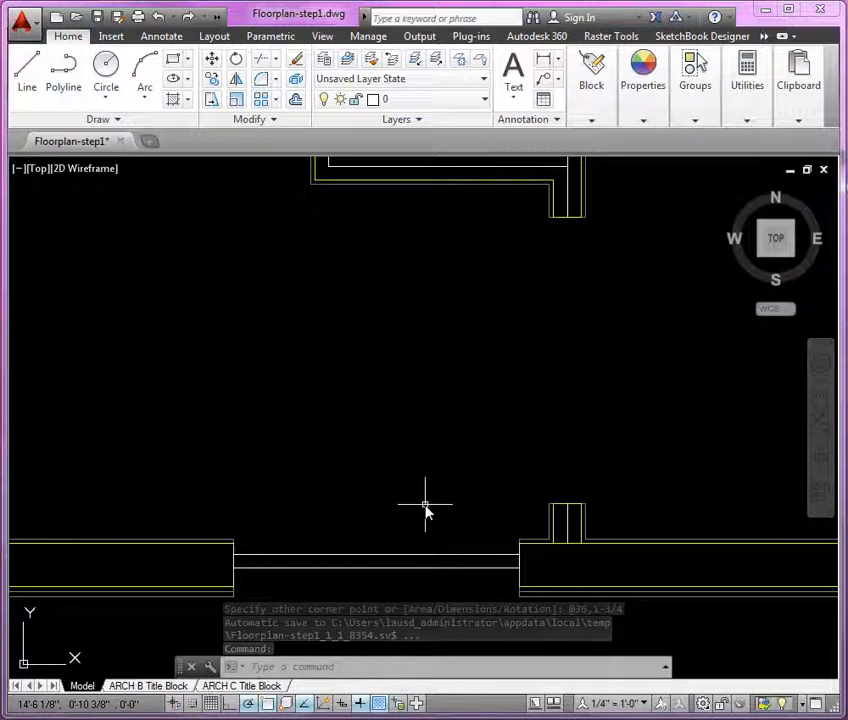
Rotate the door panel 15 degrees clockwise about its upper corner at the right jamb, using a 15-degree polar tracking increment
{"action": "type", "text": "ro"}
{"action": "key", "text": "Return"}
{"action": "left_click", "coordinate": [447, 562]}
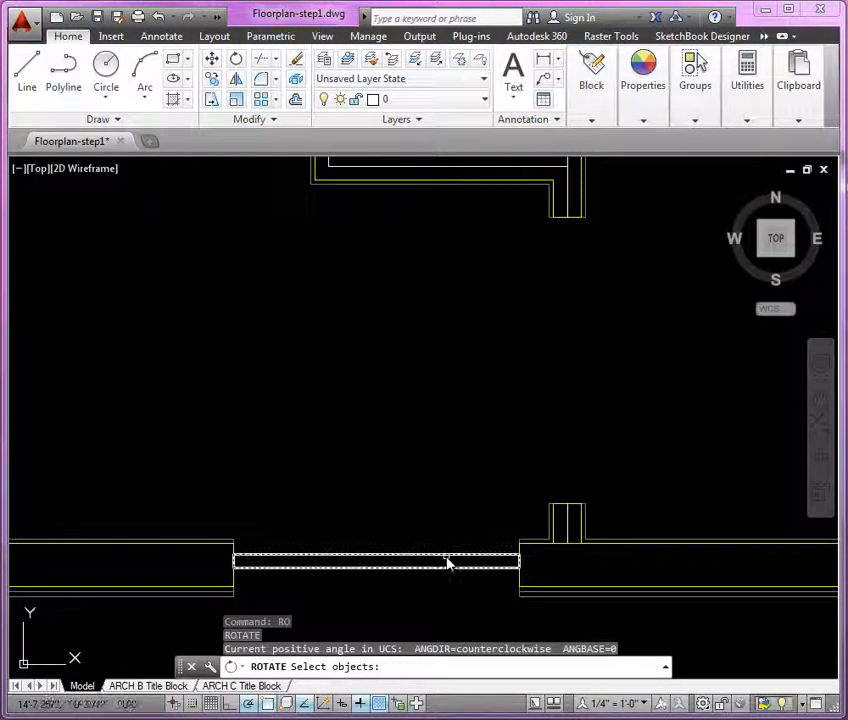
{"action": "left_click", "coordinate": [447, 560]}
{"action": "key", "text": "Return"}
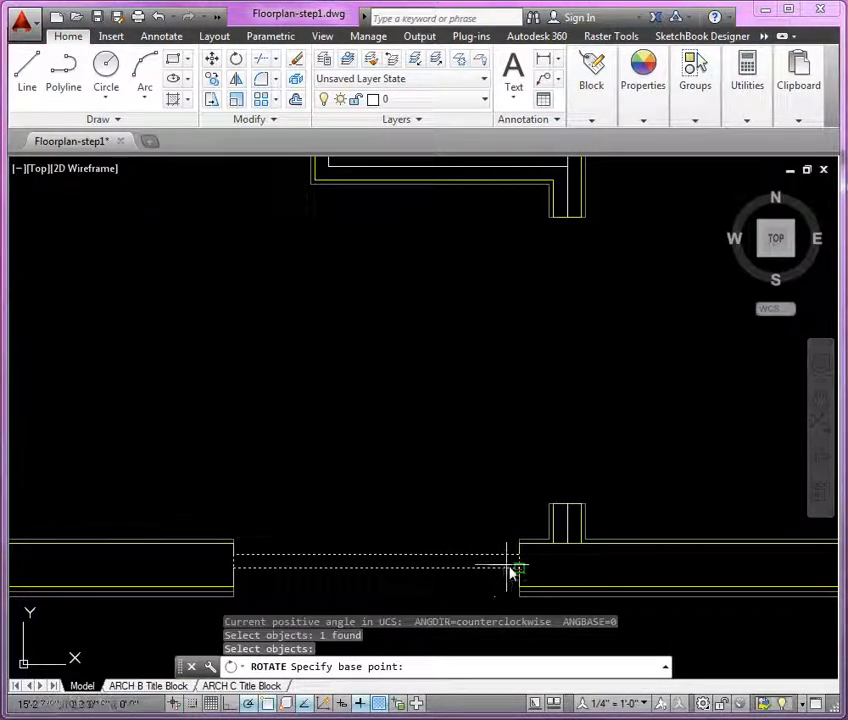
{"action": "scroll", "coordinate": [510, 572], "scroll_direction": "up", "scroll_amount": 3}
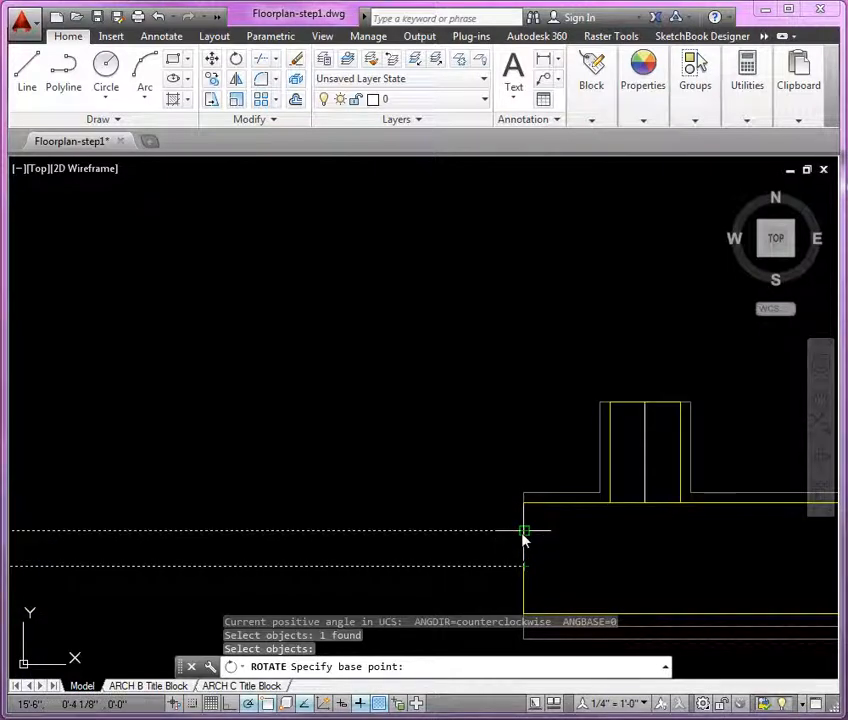
{"action": "left_click", "coordinate": [524, 531]}
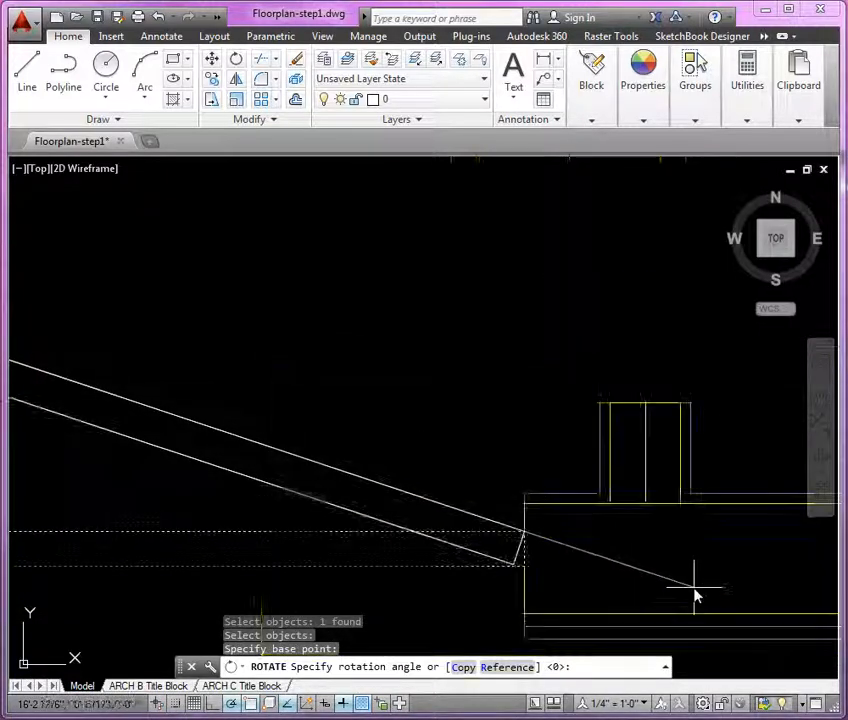
{"action": "scroll", "coordinate": [697, 597], "scroll_direction": "down", "scroll_amount": 2}
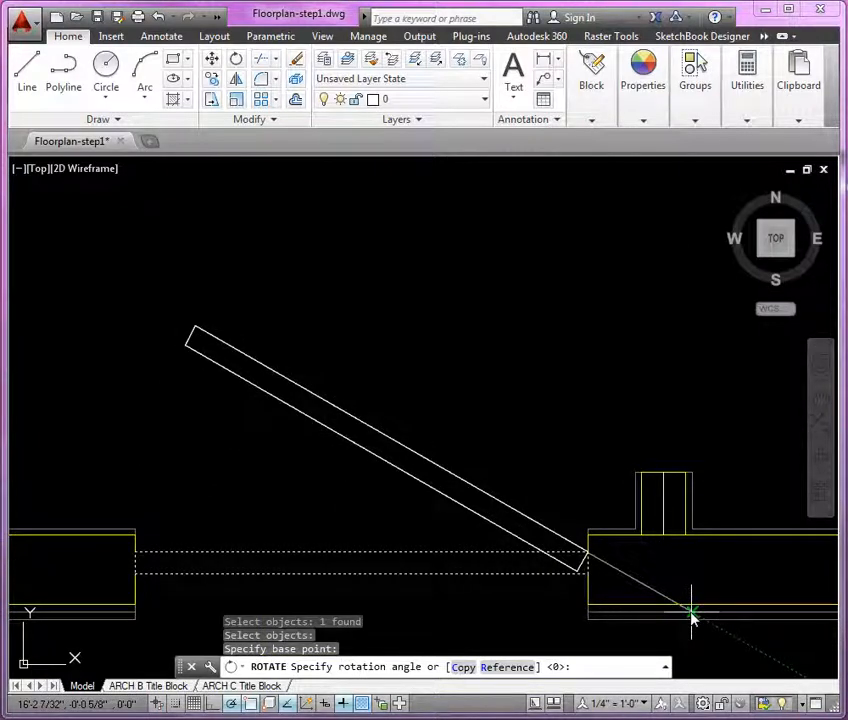
{"action": "scroll", "coordinate": [693, 615], "scroll_direction": "up", "scroll_amount": 2}
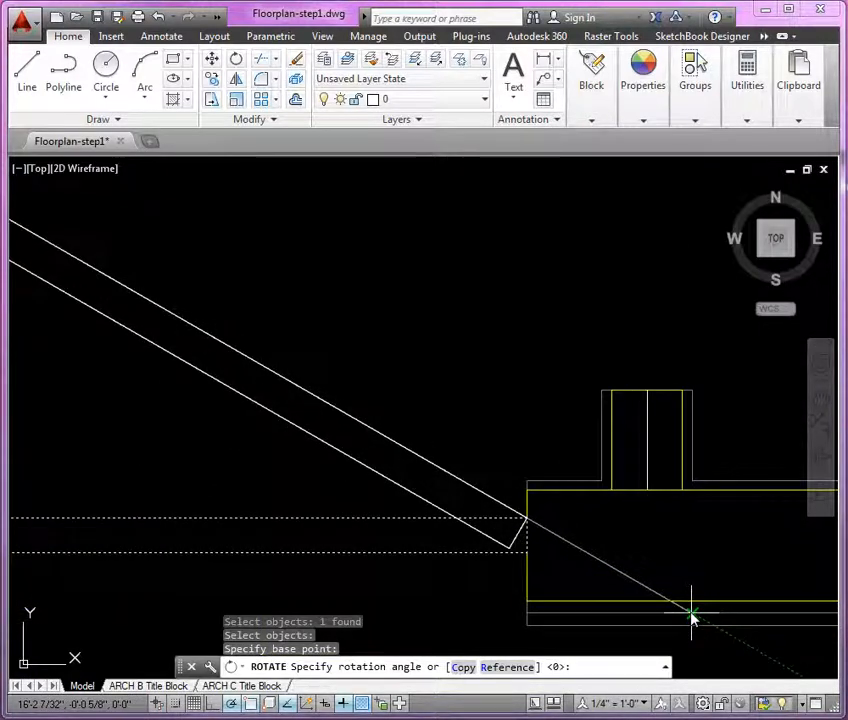
{"action": "scroll", "coordinate": [693, 615], "scroll_direction": "down", "scroll_amount": 4}
{"action": "right_click", "coordinate": [231, 705]}
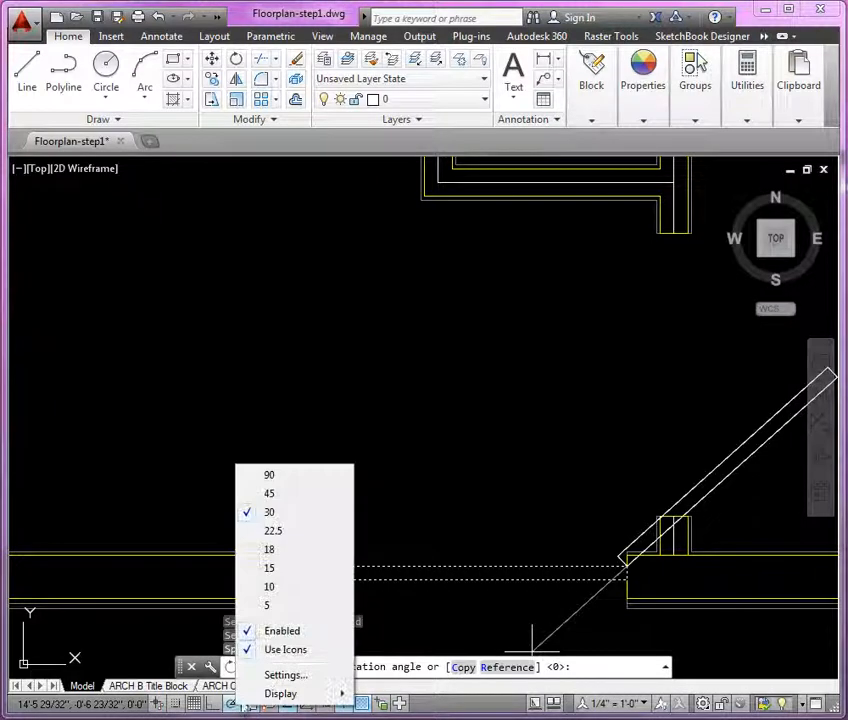
{"action": "left_click", "coordinate": [297, 564]}
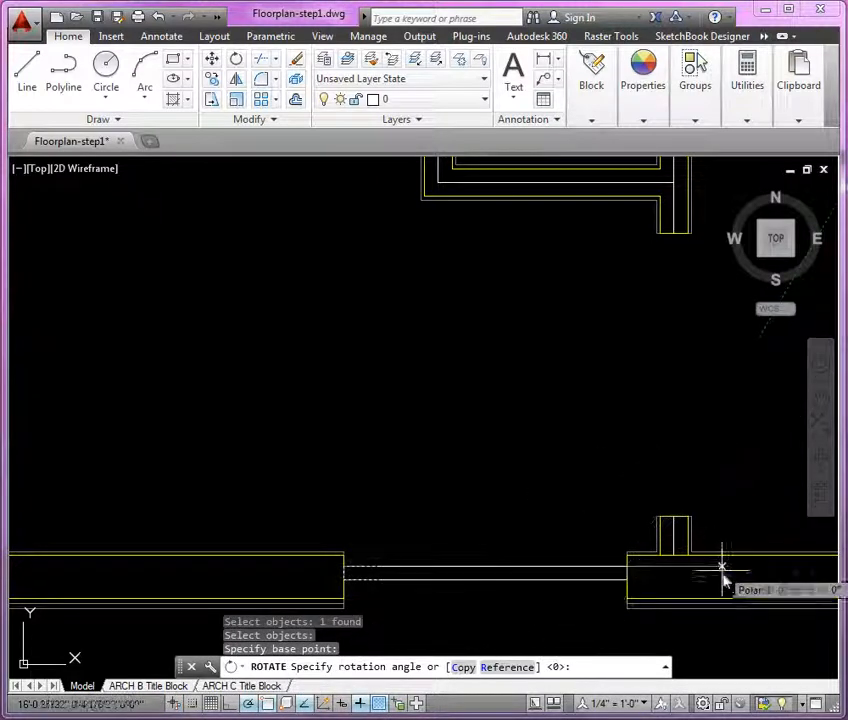
{"action": "left_click", "coordinate": [755, 610]}
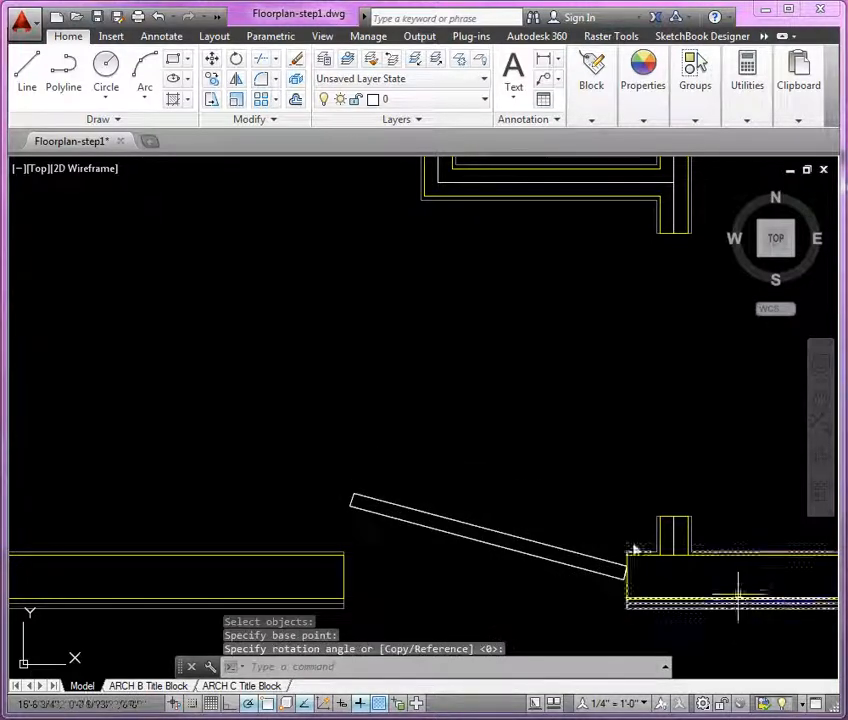
Draw the door swing as a Start, Center, End arc from the panel's lower free corner, centred on the hinge corner, to the left jamb
{"action": "scroll", "coordinate": [389, 575], "scroll_direction": "up", "scroll_amount": 2}
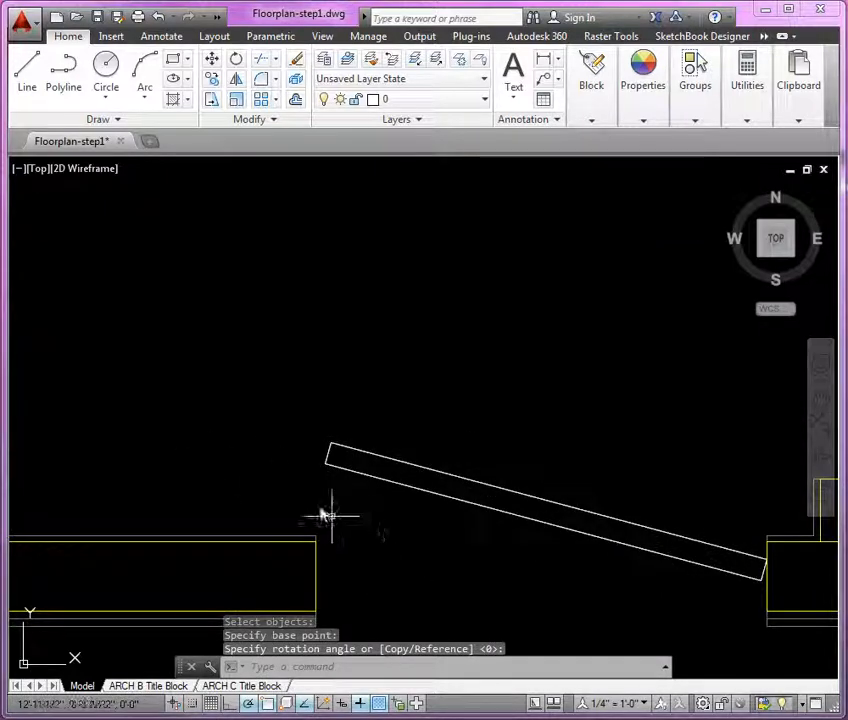
{"action": "scroll", "coordinate": [384, 536], "scroll_direction": "down", "scroll_amount": 4}
{"action": "scroll", "coordinate": [392, 538], "scroll_direction": "up", "scroll_amount": 4}
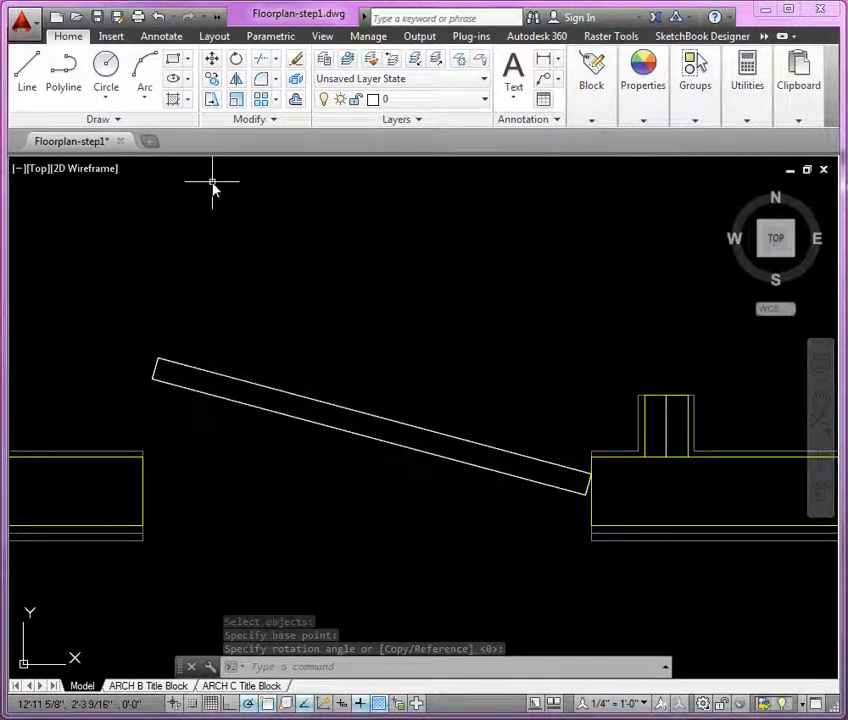
{"action": "left_click", "coordinate": [146, 102]}
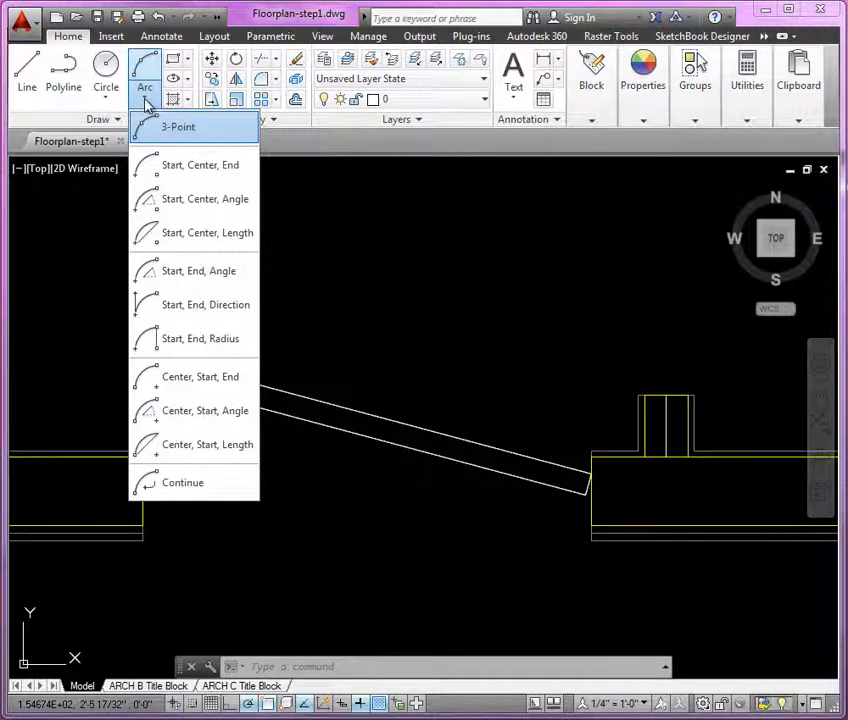
{"action": "left_click", "coordinate": [200, 165]}
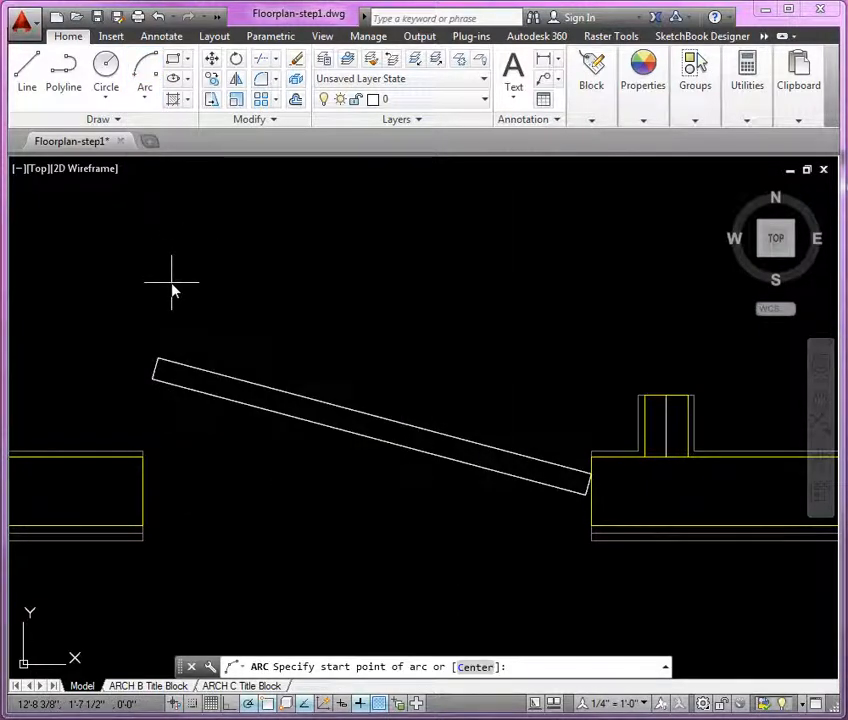
{"action": "left_click", "coordinate": [153, 379]}
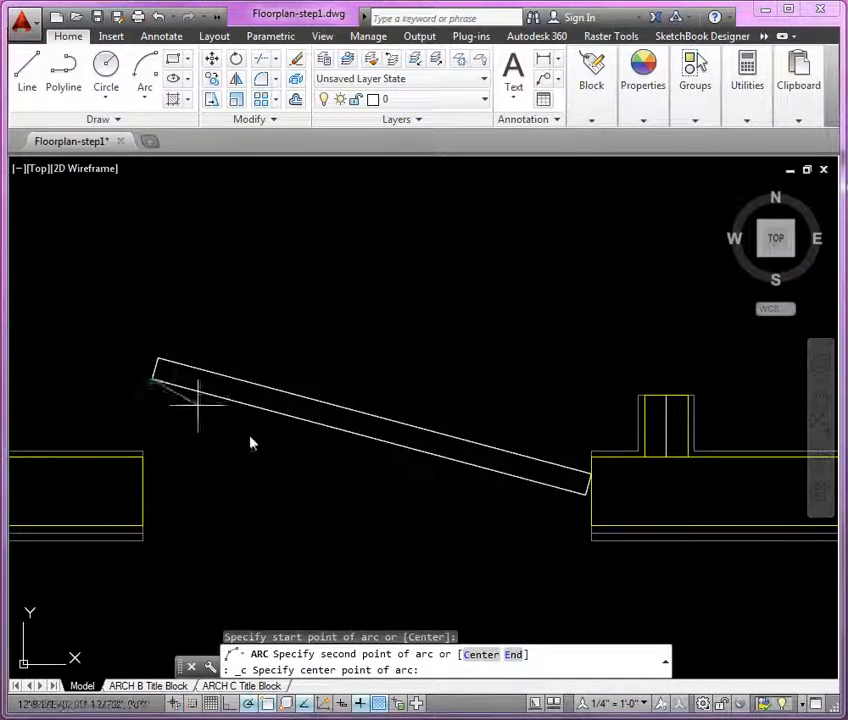
{"action": "left_click", "coordinate": [590, 478]}
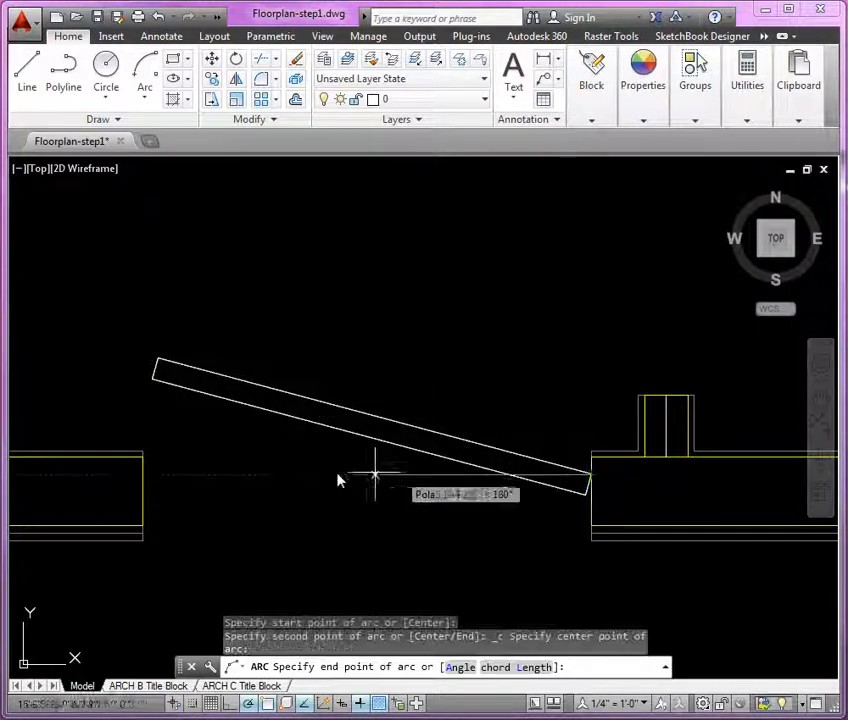
{"action": "left_click", "coordinate": [143, 491]}
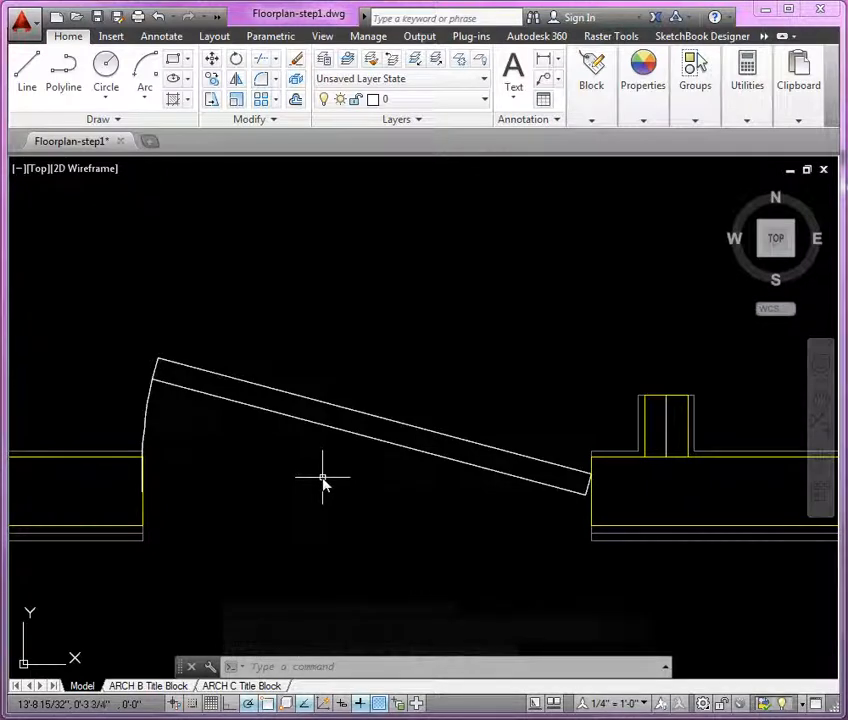
Move the door swing arc to the A-Door-fr layer and make A-Door the current layer
{"action": "left_click", "coordinate": [149, 415]}
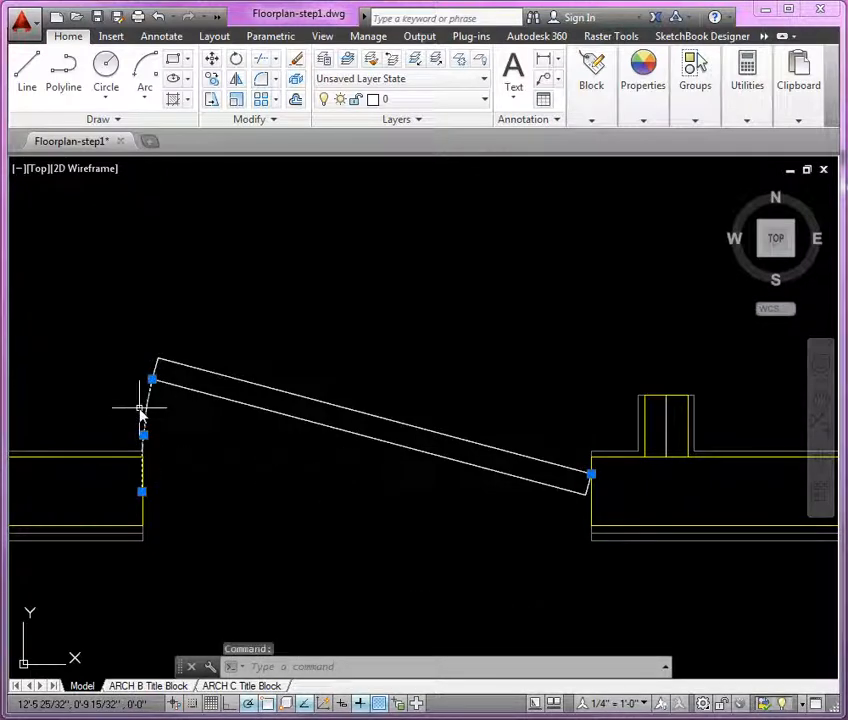
{"action": "left_click", "coordinate": [456, 102]}
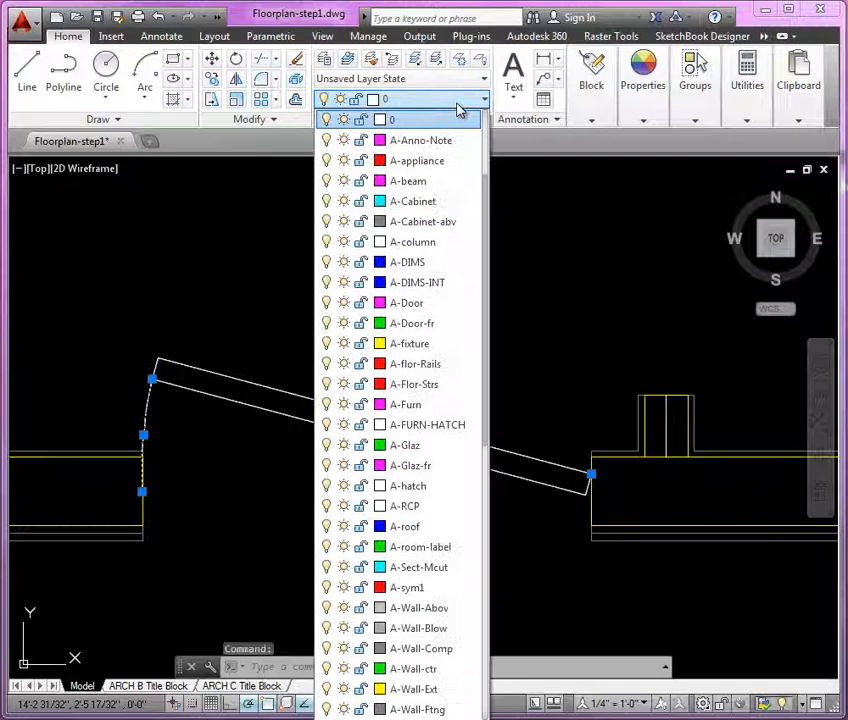
{"action": "left_click", "coordinate": [450, 325]}
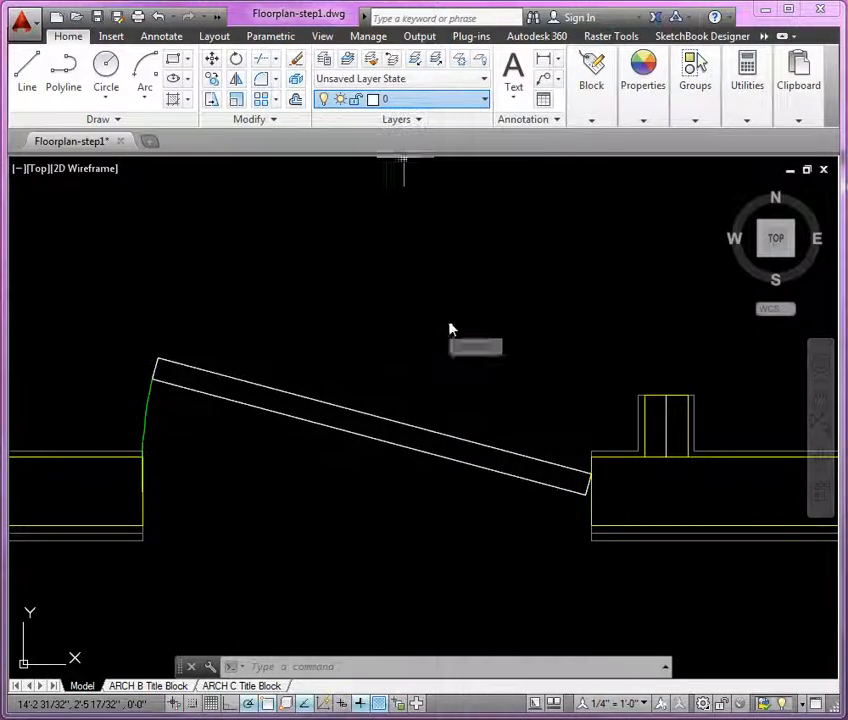
{"action": "key", "text": "Escape"}
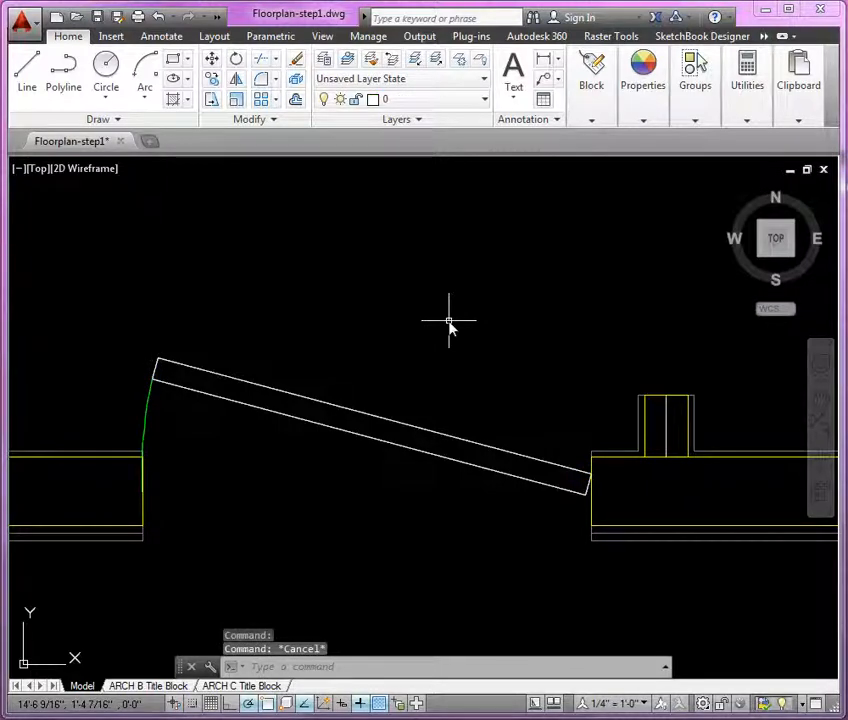
{"action": "left_click", "coordinate": [459, 104]}
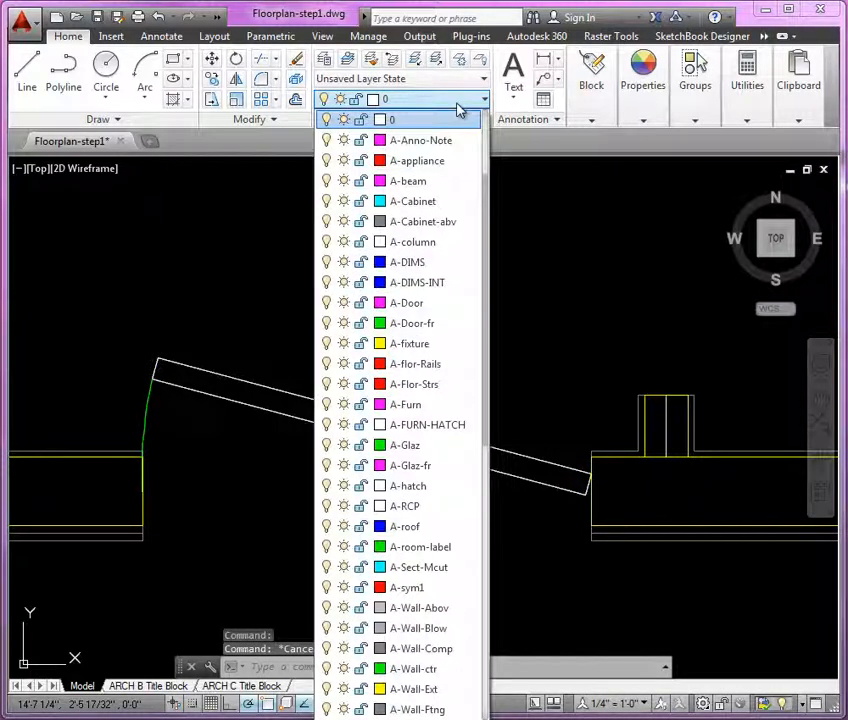
{"action": "left_click", "coordinate": [440, 303]}
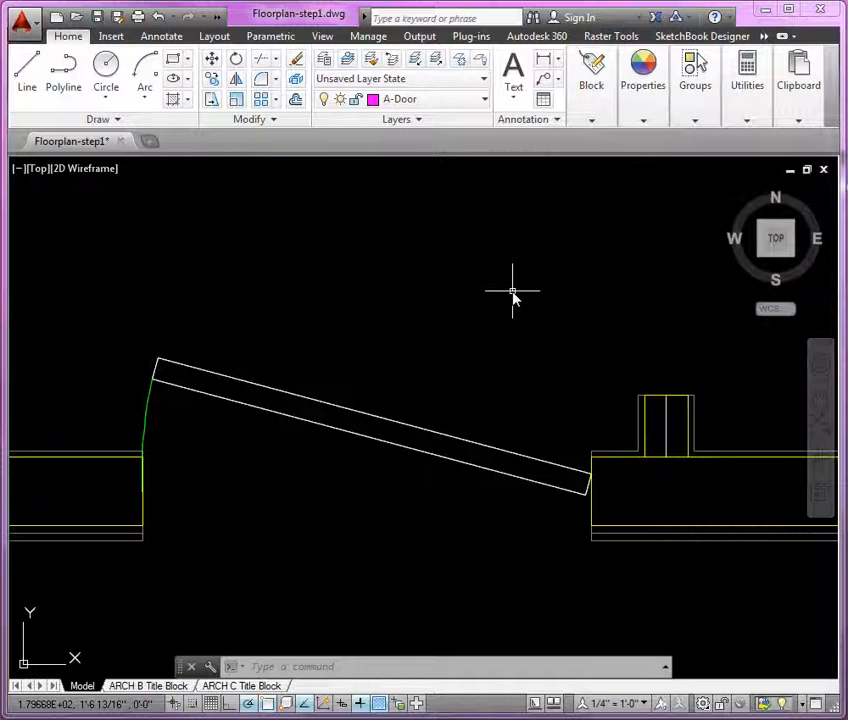
Start a new block definition, name it door1 and enter the description "36 ext door"
{"action": "type", "text": "B"}
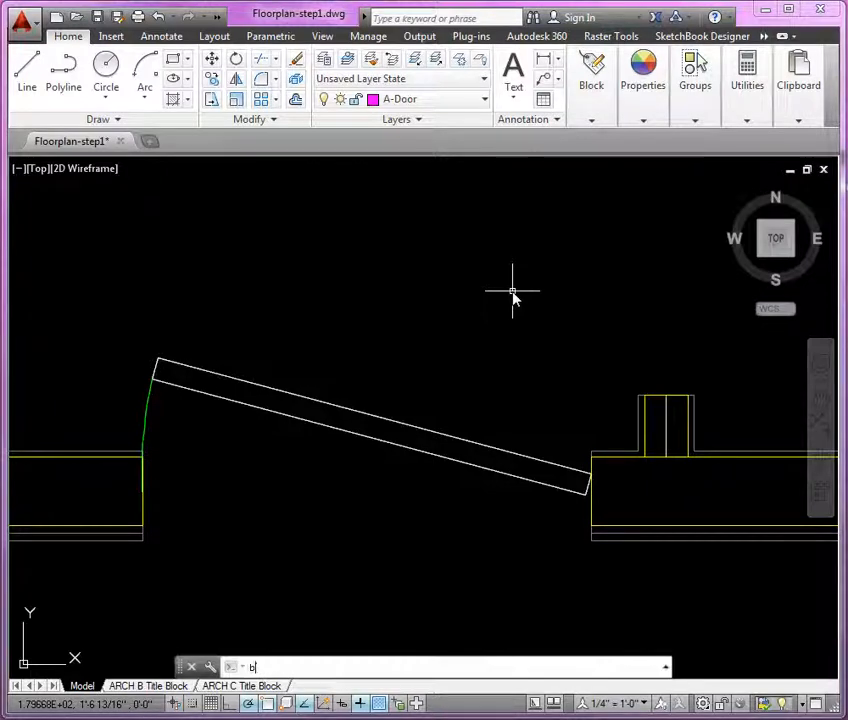
{"action": "key", "text": "Return"}
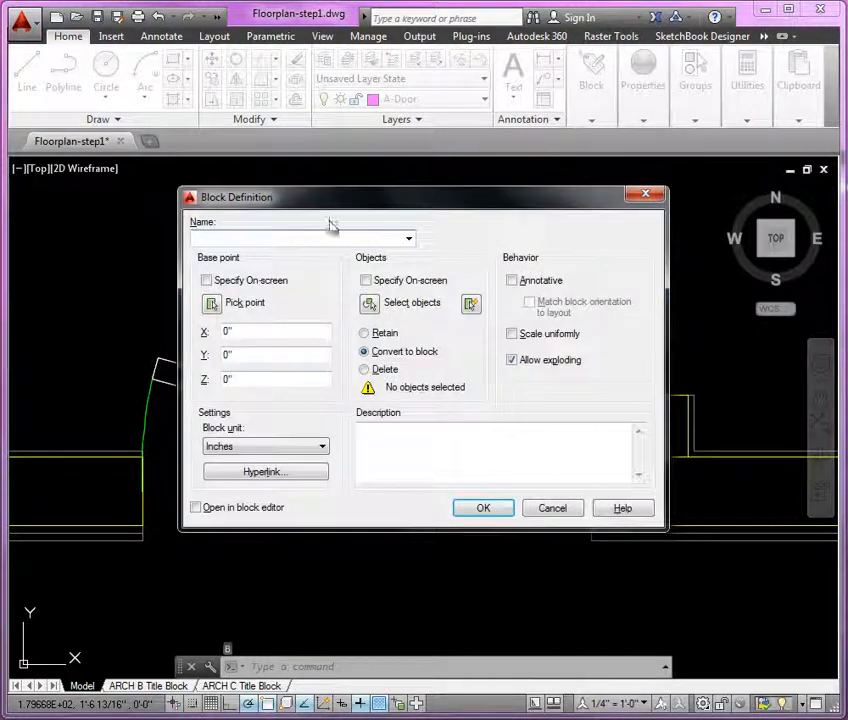
{"action": "left_click_drag", "start_coordinate": [324, 202], "coordinate": [454, 136]}
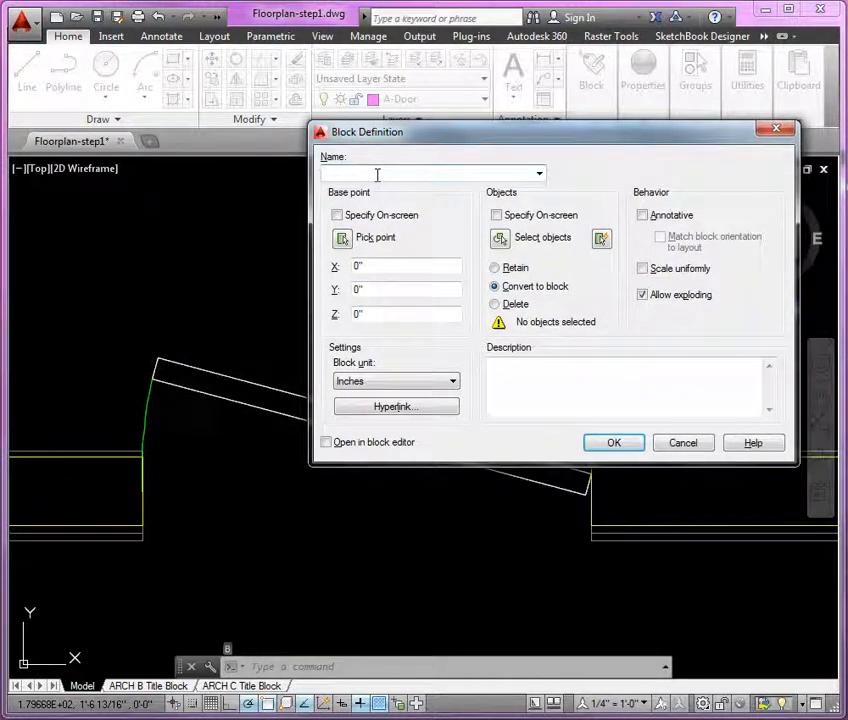
{"action": "type", "text": "door1"}
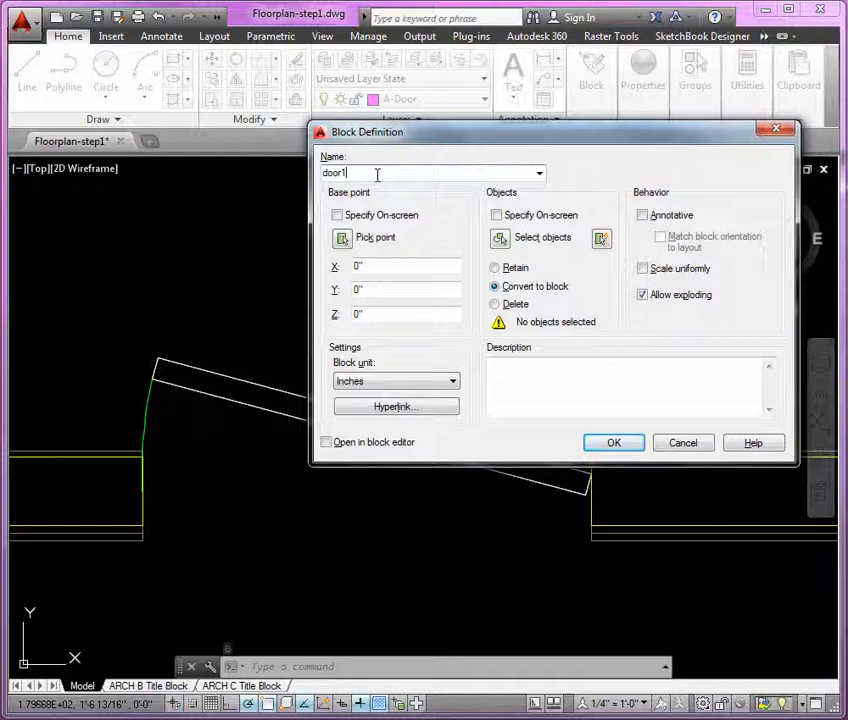
{"action": "left_click", "coordinate": [524, 381]}
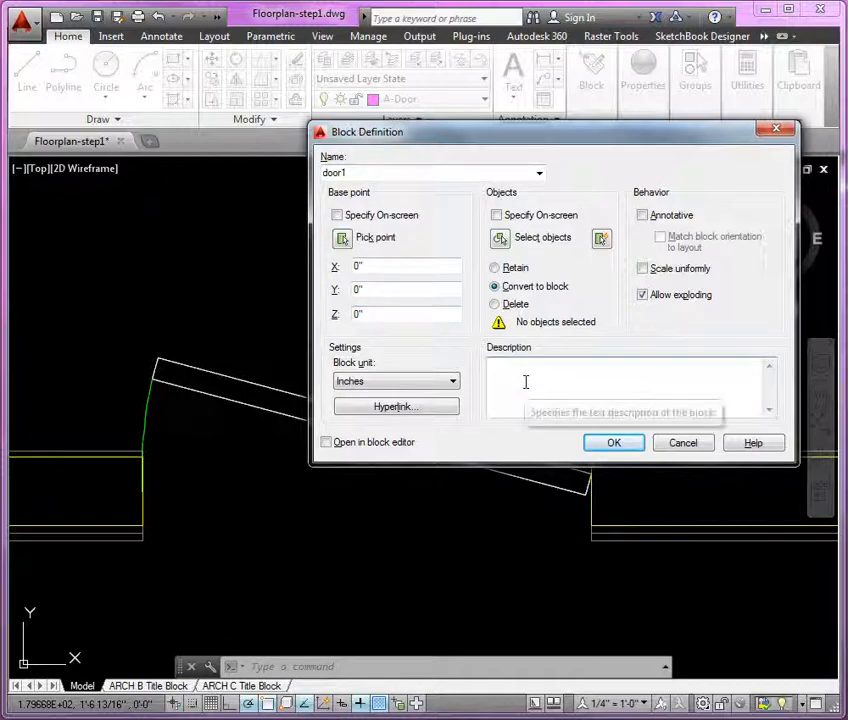
{"action": "type", "text": "36 ext door"}
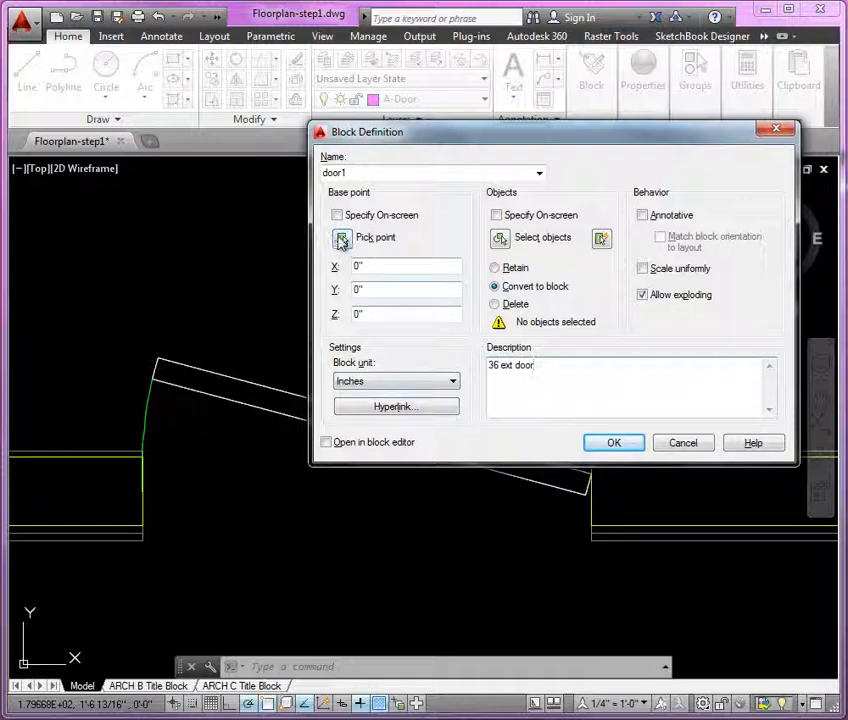
Set the block's base point at the midpoint of the lower opening's right jamb
{"action": "left_click", "coordinate": [343, 239]}
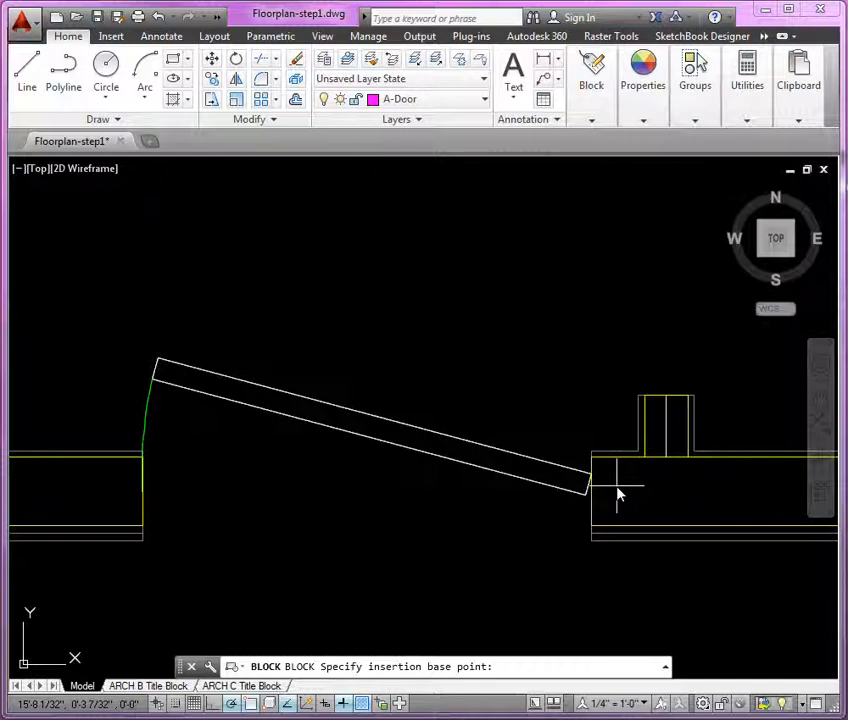
{"action": "scroll", "coordinate": [620, 500], "scroll_direction": "up", "scroll_amount": 2}
{"action": "scroll", "coordinate": [690, 470], "scroll_direction": "down", "scroll_amount": 2}
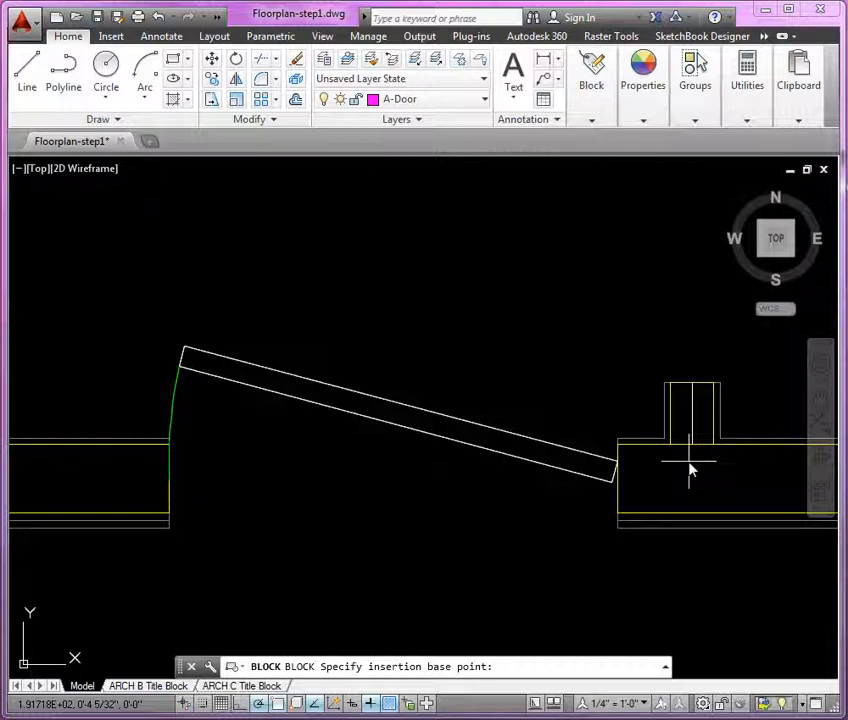
{"action": "mouse_move", "coordinate": [678, 493]}
{"action": "middle_mouse_down"}
{"action": "mouse_move", "coordinate": [726, 477]}
{"action": "mouse_move", "coordinate": [716, 468]}
{"action": "middle_mouse_up"}
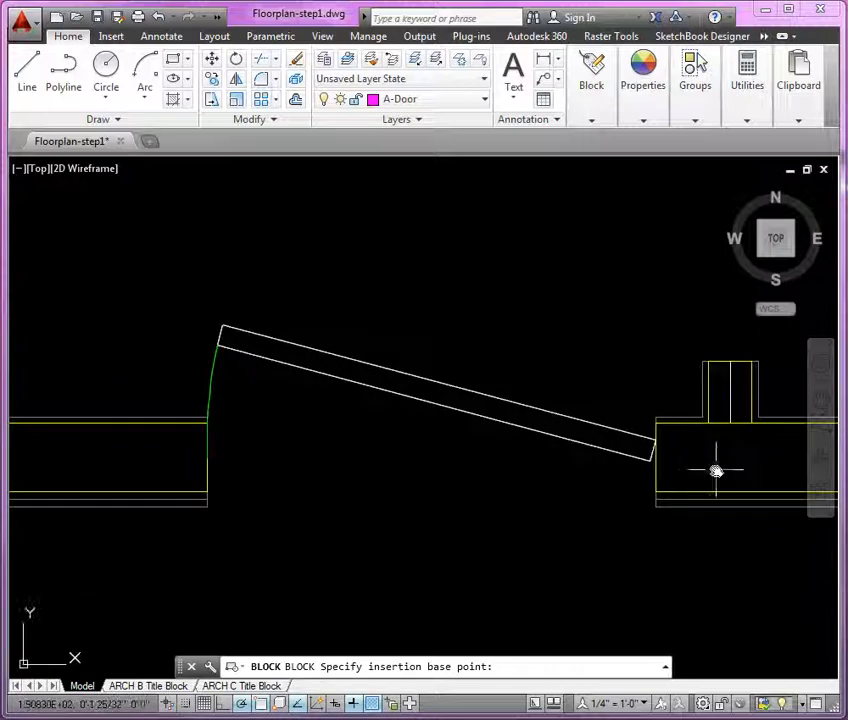
{"action": "left_click", "coordinate": [659, 461]}
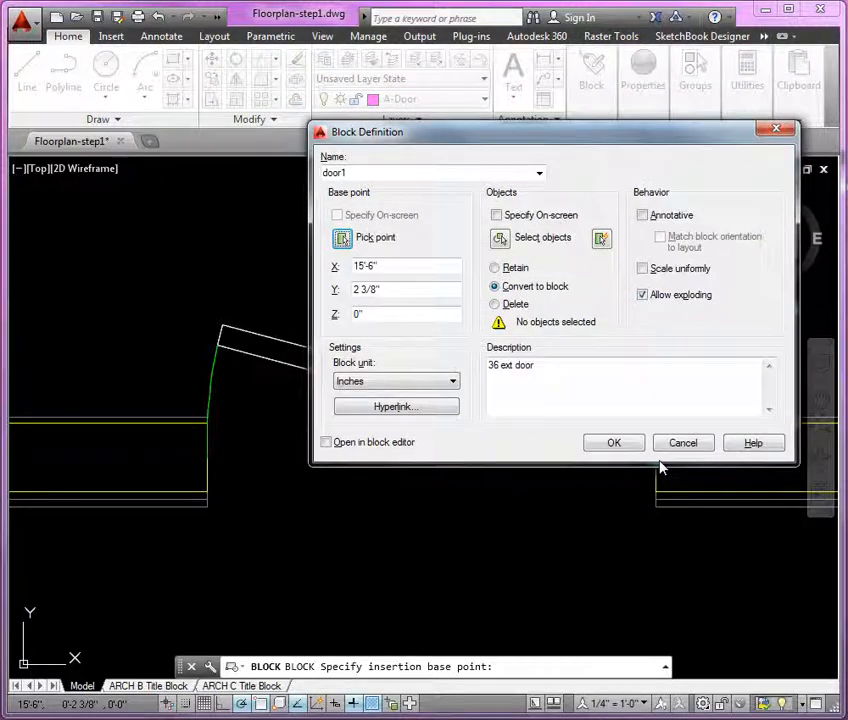
Choose the door panel rectangle and the swing arc as the block's objects and complete the definition with Convert to block
{"action": "left_click", "coordinate": [501, 243]}
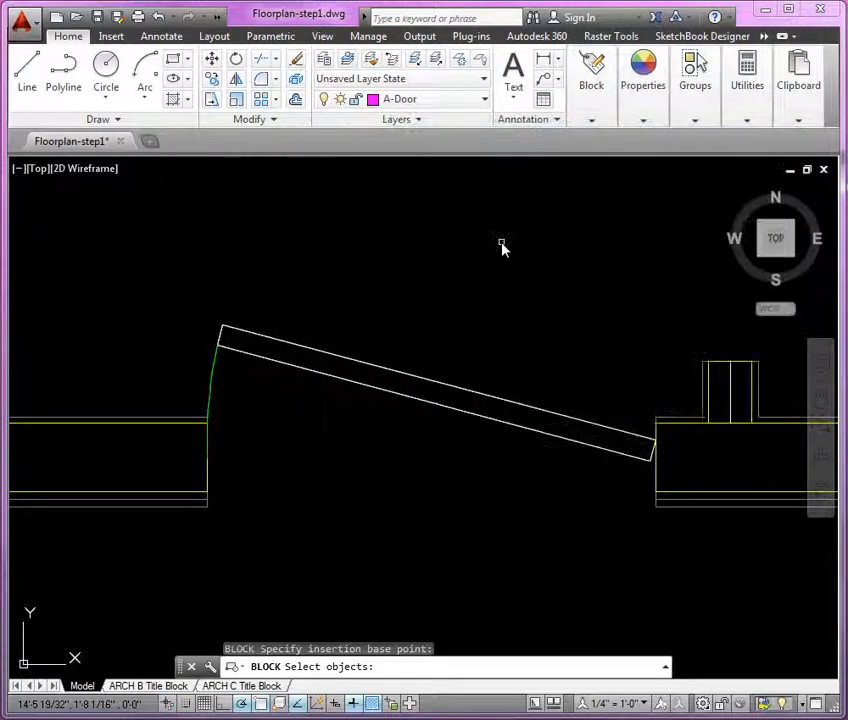
{"action": "left_click", "coordinate": [263, 339]}
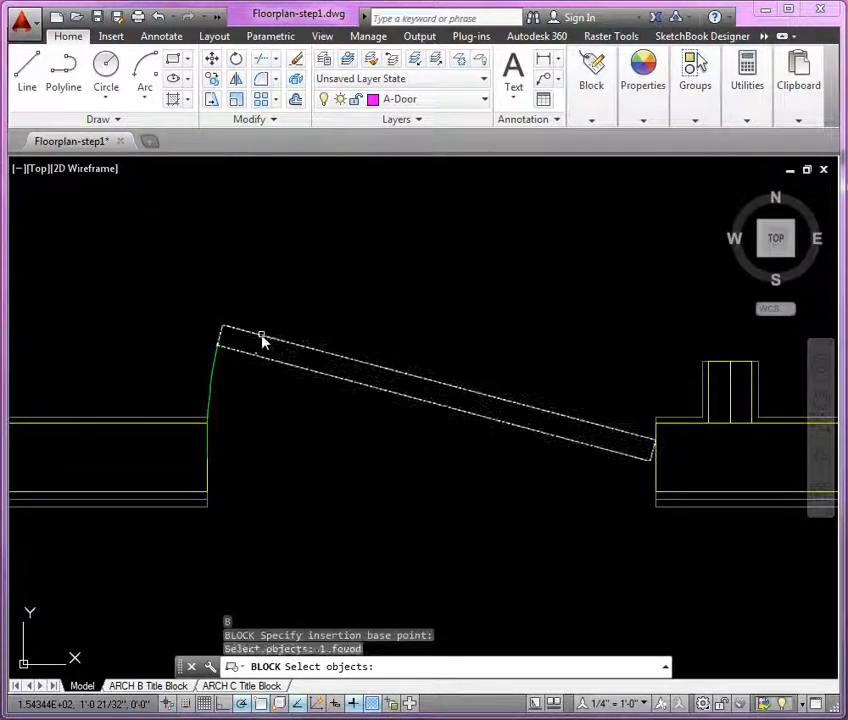
{"action": "left_click", "coordinate": [216, 366]}
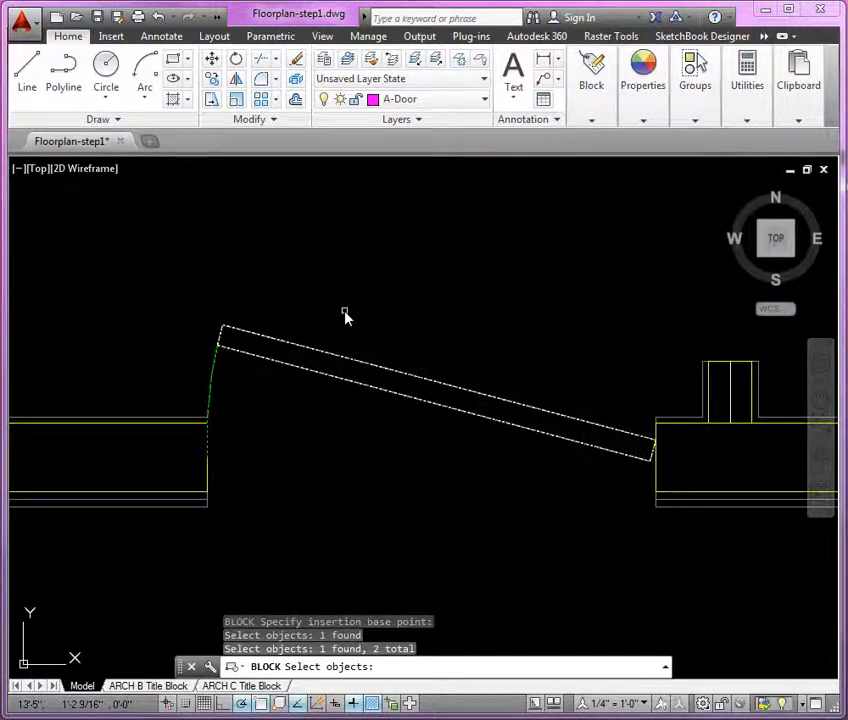
{"action": "key", "text": "Return"}
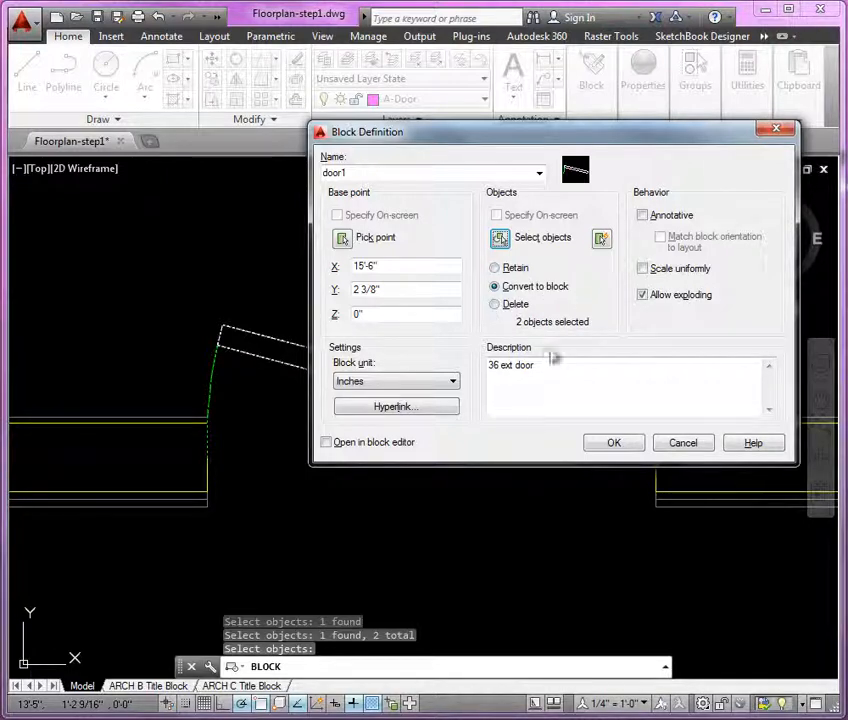
{"action": "left_click", "coordinate": [613, 444]}
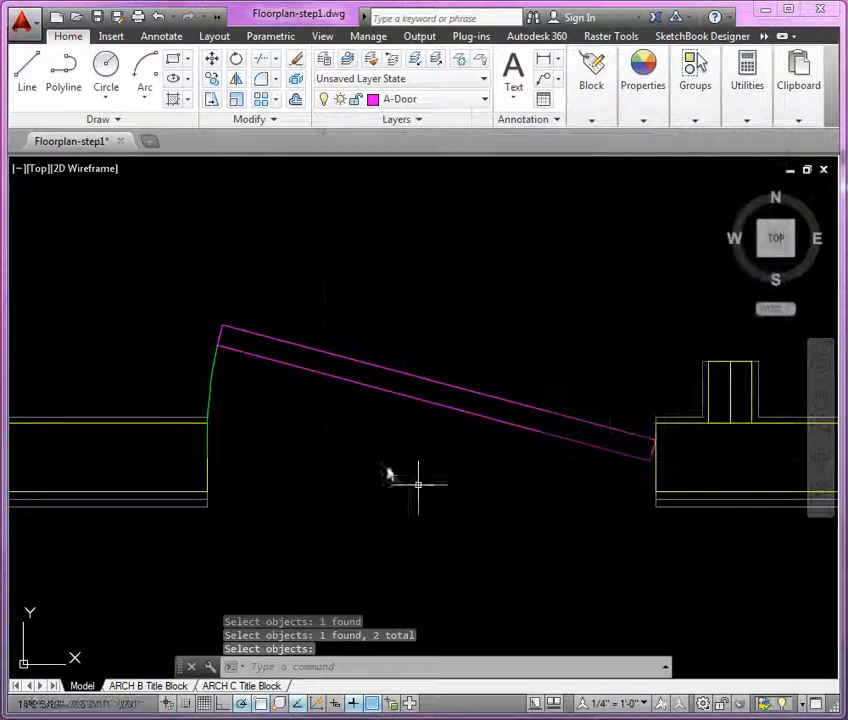
Inspect the new door block and its insertion grip at the right jamb, leaving it deselected
{"action": "left_click", "coordinate": [360, 388]}
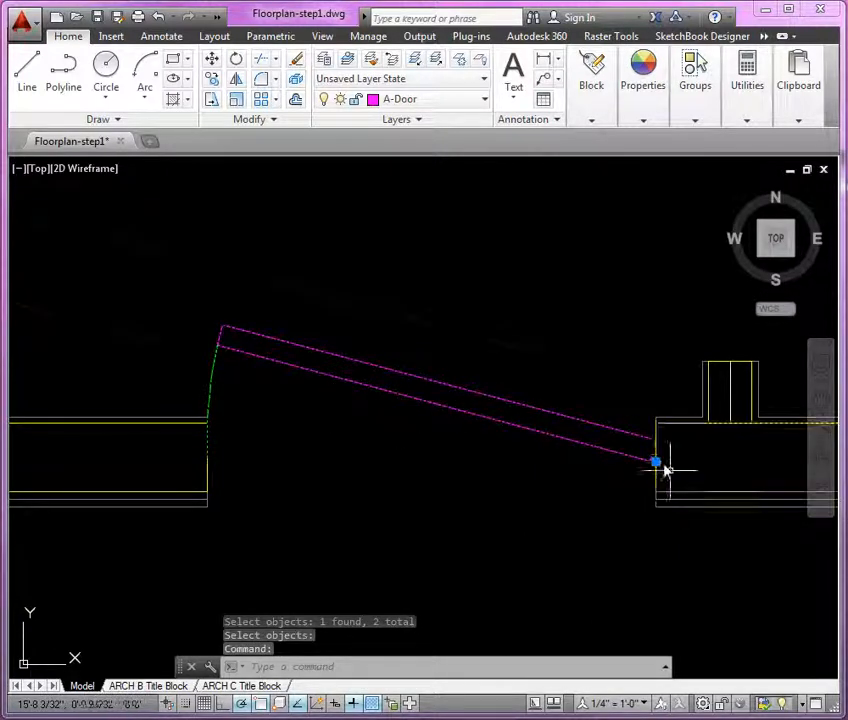
{"action": "scroll", "coordinate": [664, 469], "scroll_direction": "up", "scroll_amount": 5}
{"action": "scroll", "coordinate": [625, 418], "scroll_direction": "down", "scroll_amount": 3}
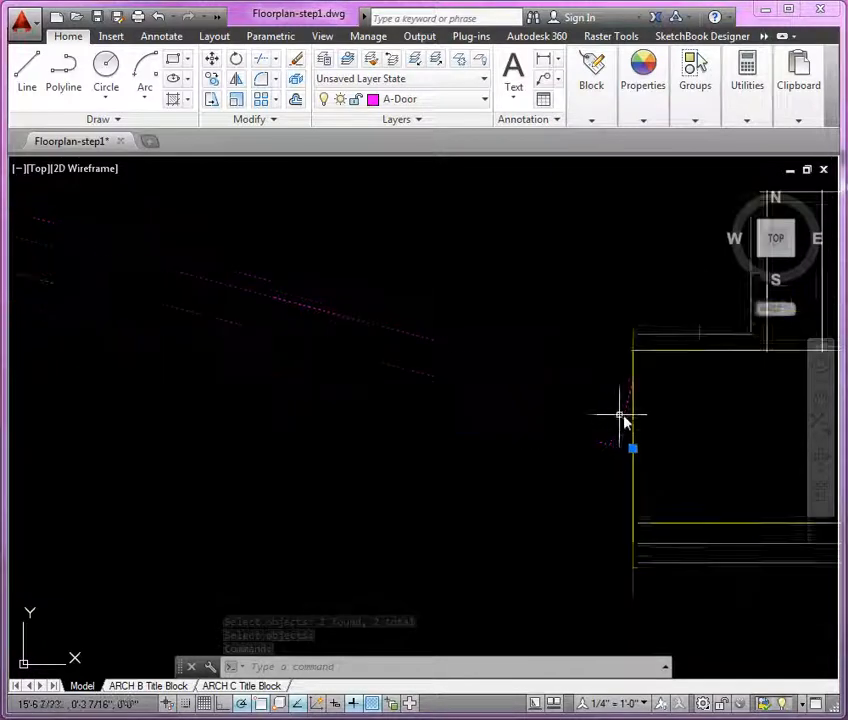
{"action": "mouse_move", "coordinate": [725, 457]}
{"action": "middle_mouse_down"}
{"action": "mouse_move", "coordinate": [609, 454]}
{"action": "mouse_move", "coordinate": [549, 484]}
{"action": "middle_mouse_up"}
{"action": "key", "text": "Escape"}
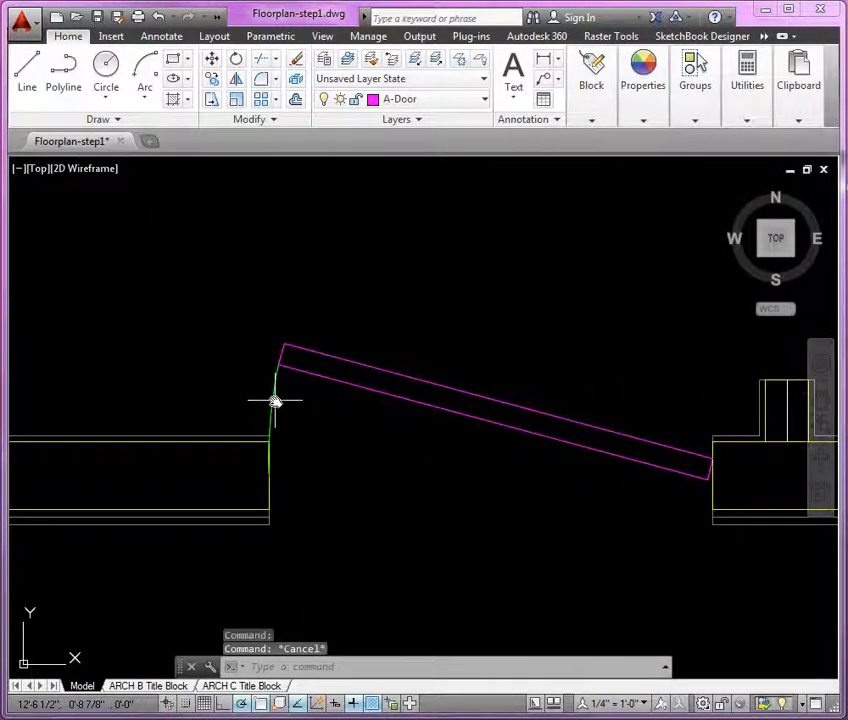
{"action": "mouse_move", "coordinate": [388, 415]}
{"action": "middle_mouse_down"}
{"action": "mouse_move", "coordinate": [330, 402]}
{"action": "mouse_move", "coordinate": [333, 395]}
{"action": "middle_mouse_up"}
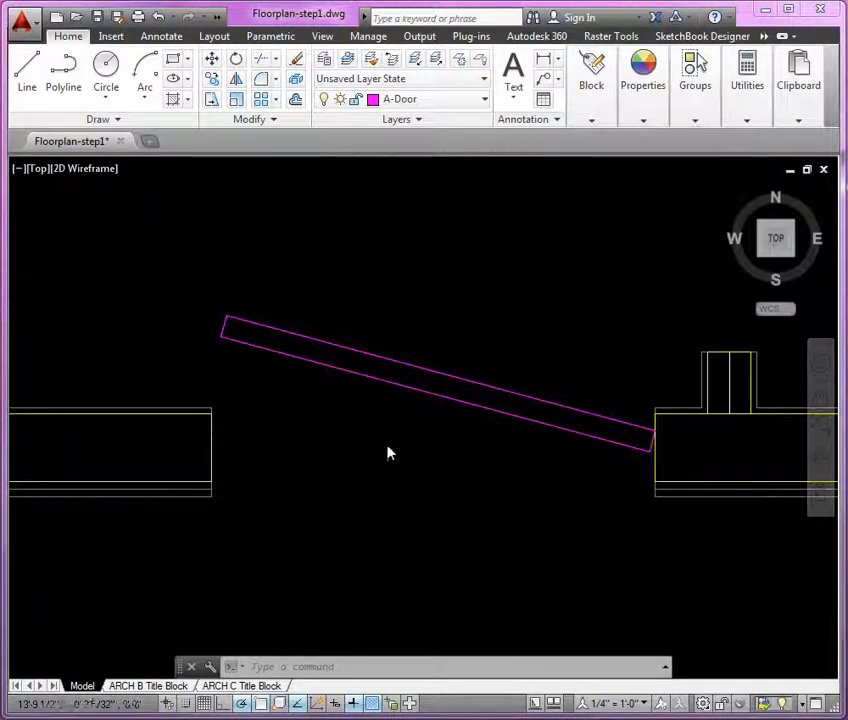
Thaw the A-Door-fr layer
{"action": "scroll", "coordinate": [388, 455], "scroll_direction": "down", "scroll_amount": 3}
{"action": "left_click", "coordinate": [447, 100]}
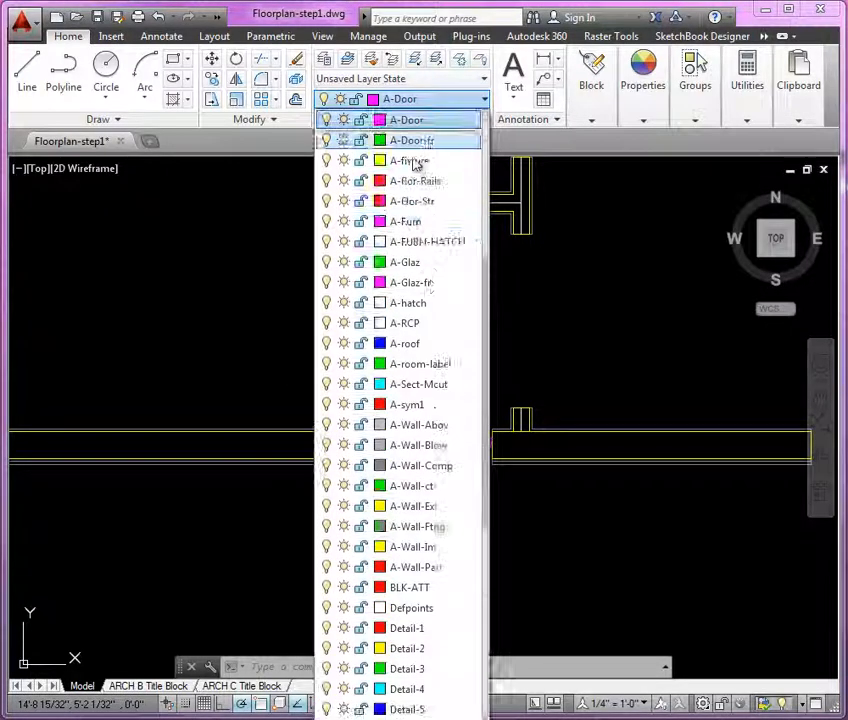
{"action": "left_click", "coordinate": [343, 140]}
{"action": "left_click", "coordinate": [547, 360]}
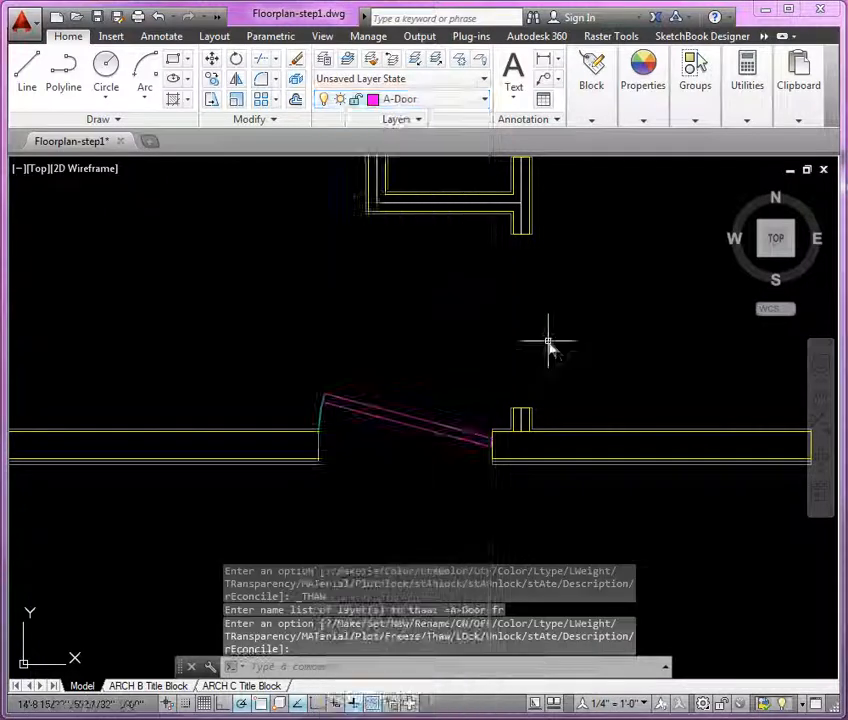
Check the Insert command's list of block definitions for door1 and cancel without placing a block
{"action": "scroll", "coordinate": [403, 397], "scroll_direction": "down", "scroll_amount": 5}
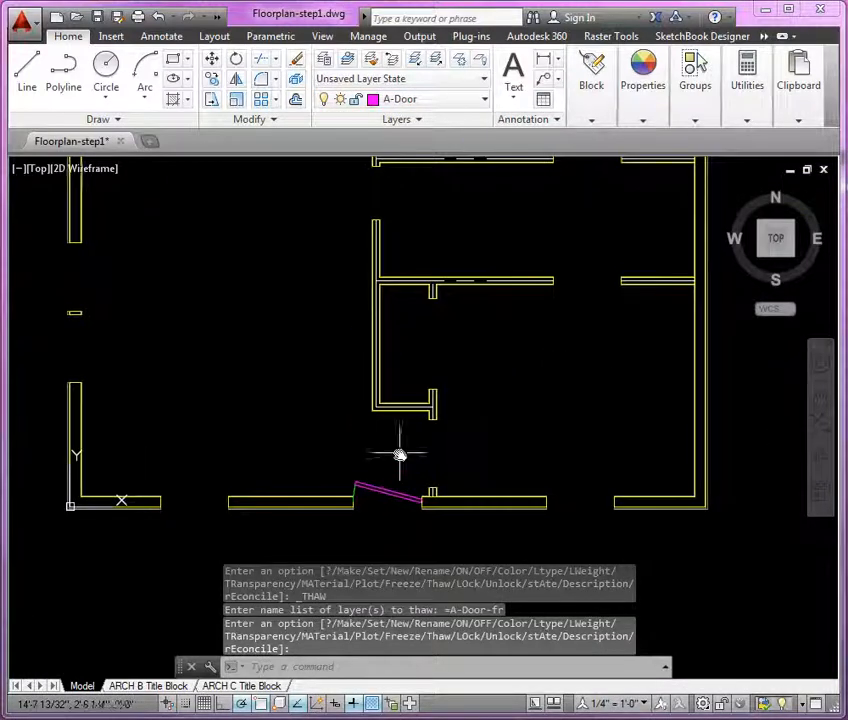
{"action": "middle_click_drag", "start_coordinate": [474, 421], "coordinate": [498, 503]}
{"action": "middle_click_drag", "start_coordinate": [488, 265], "coordinate": [466, 350]}
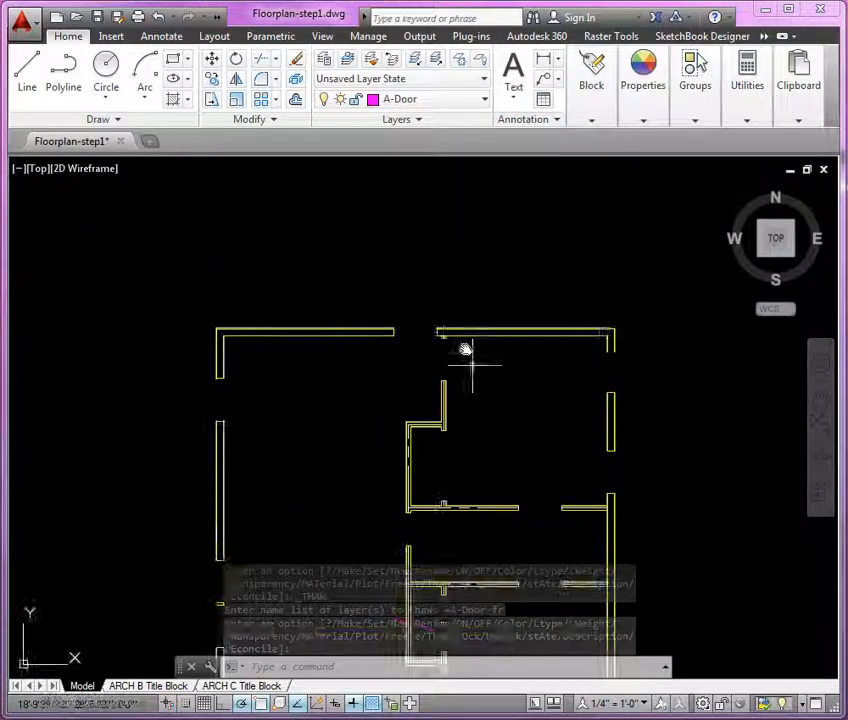
{"action": "scroll", "coordinate": [422, 340], "scroll_direction": "up", "scroll_amount": 8}
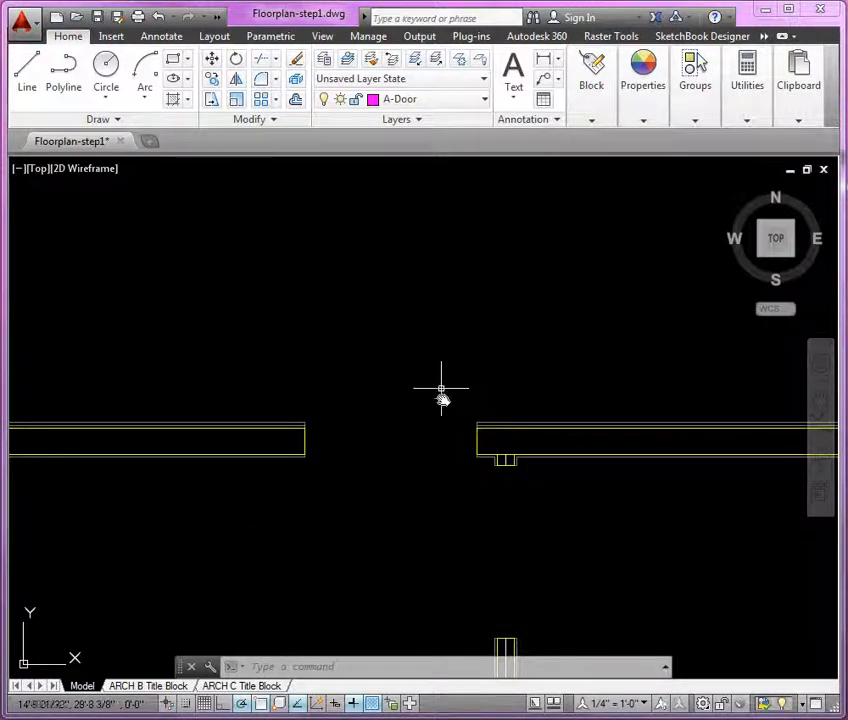
{"action": "scroll", "coordinate": [446, 423], "scroll_direction": "up", "scroll_amount": 2}
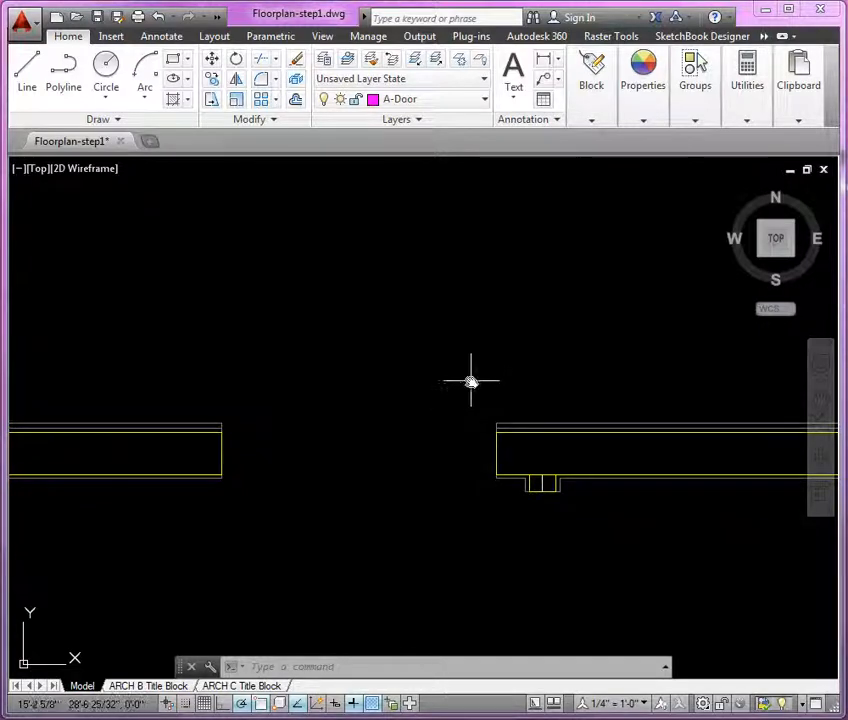
{"action": "left_click", "coordinate": [110, 37]}
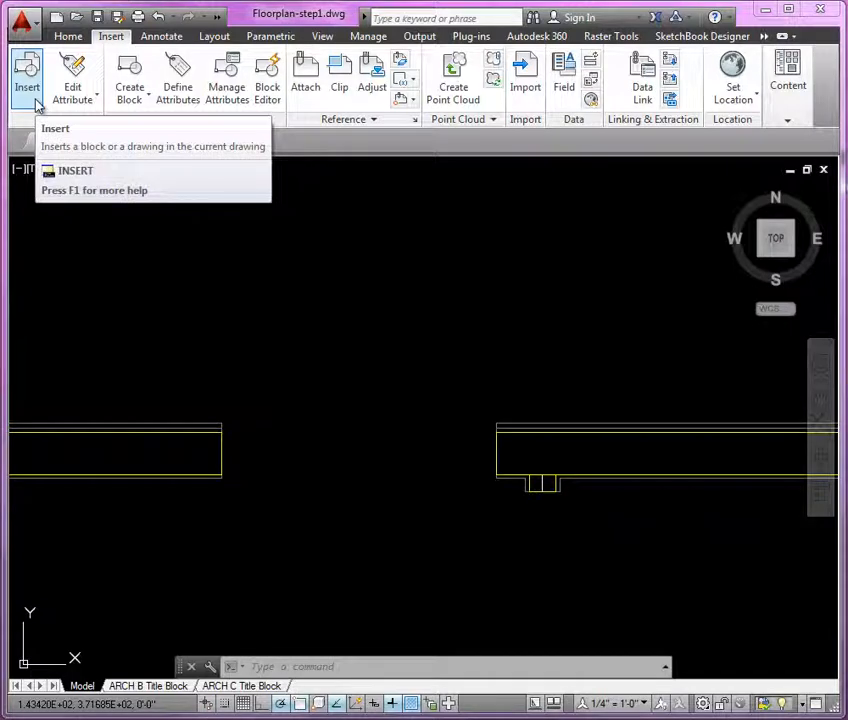
{"action": "left_click", "coordinate": [34, 105]}
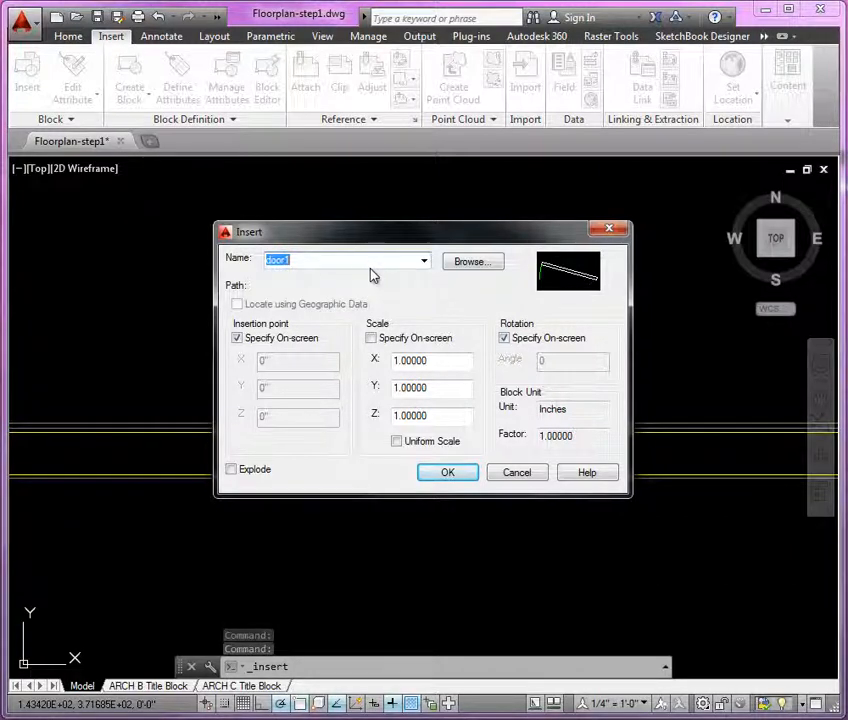
{"action": "left_click", "coordinate": [425, 263]}
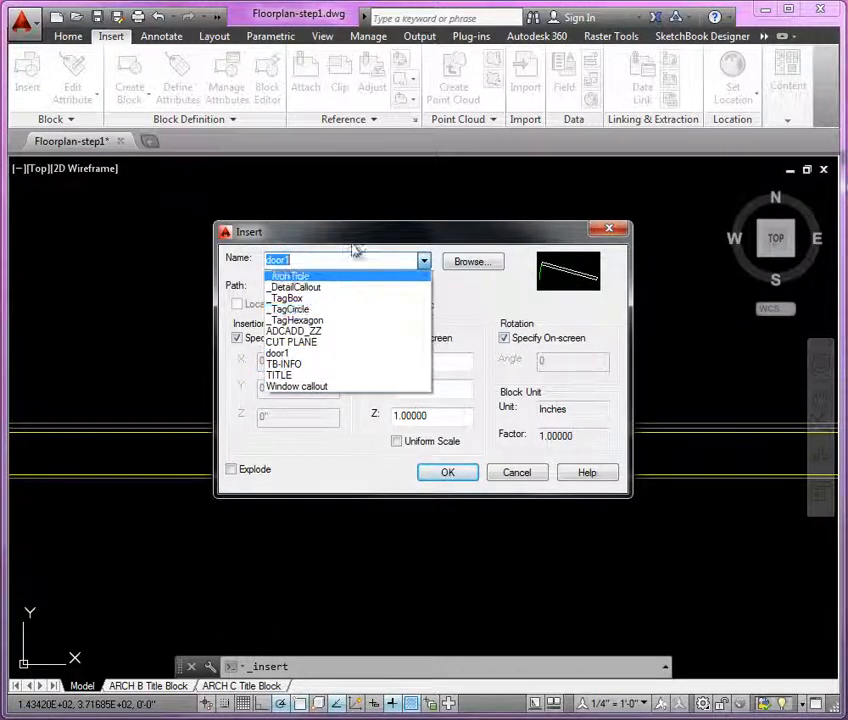
{"action": "left_click", "coordinate": [297, 259]}
{"action": "left_click", "coordinate": [510, 473]}
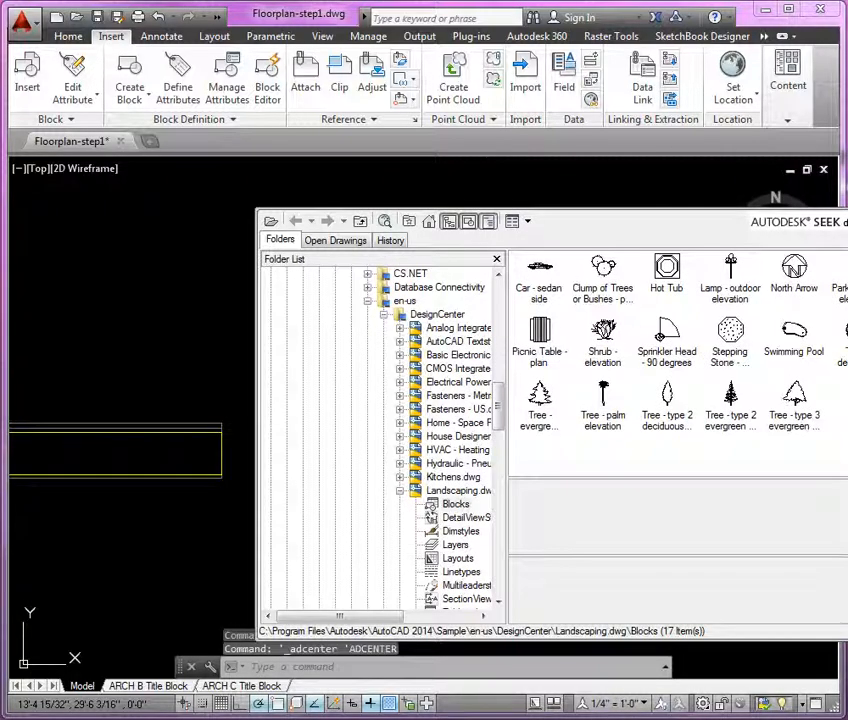
Select door1 among the open drawing's blocks in DesignCenter and enlarge the preview area
{"action": "left_click_drag", "start_coordinate": [846, 340], "coordinate": [753, 318]}
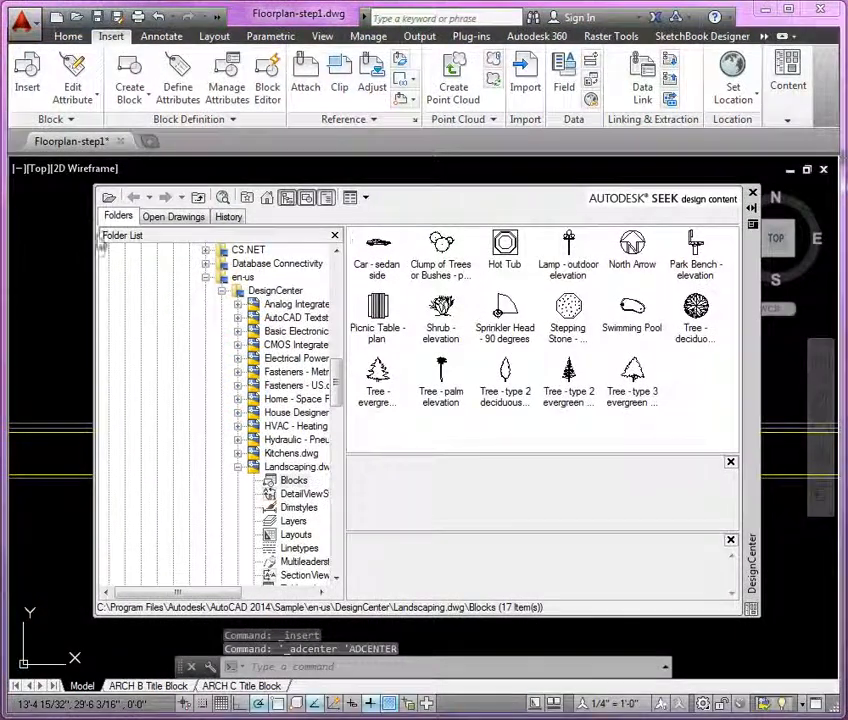
{"action": "left_click", "coordinate": [170, 218]}
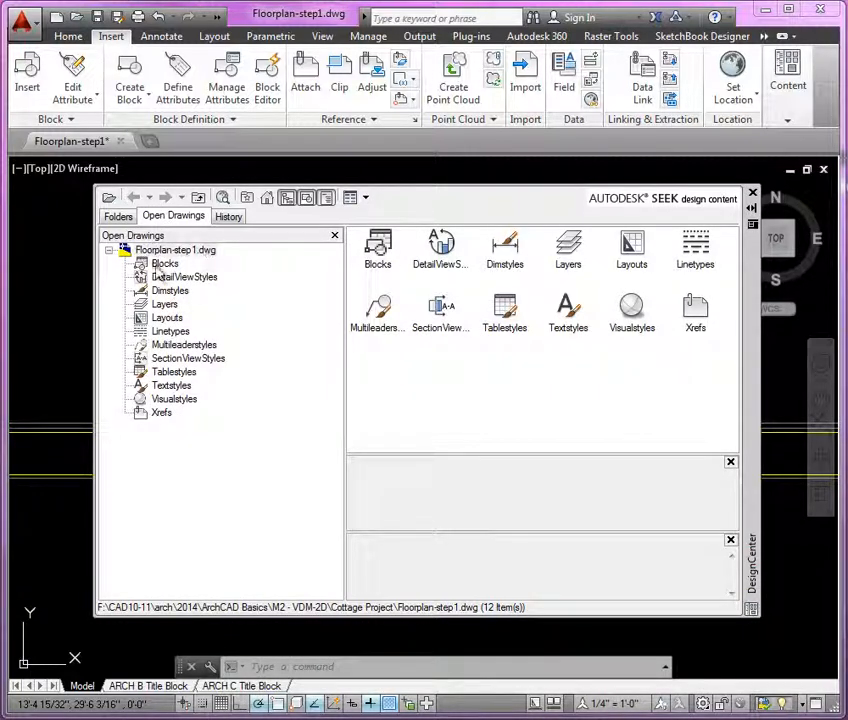
{"action": "left_click", "coordinate": [160, 265]}
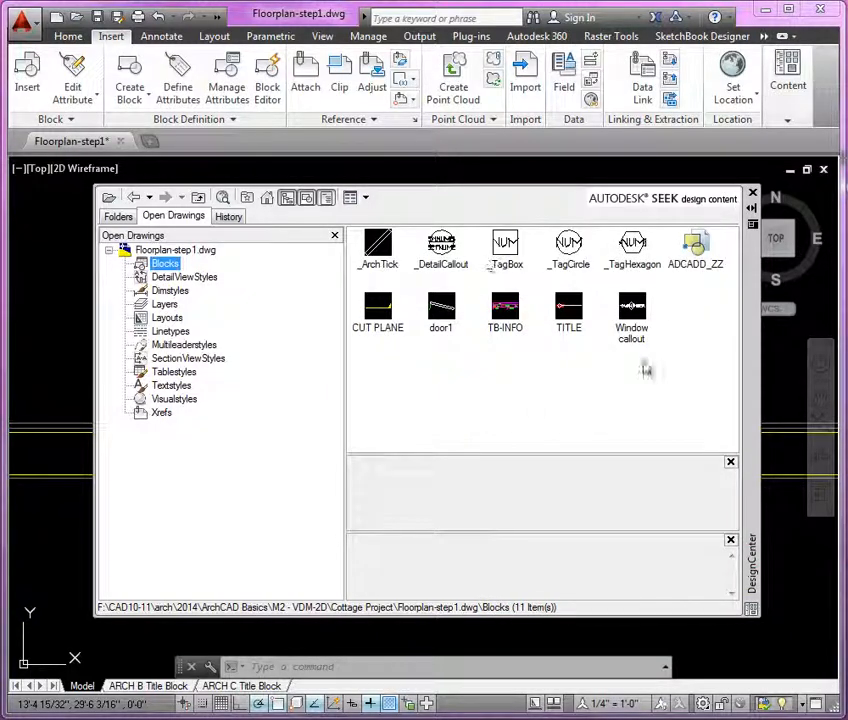
{"action": "left_click", "coordinate": [441, 318]}
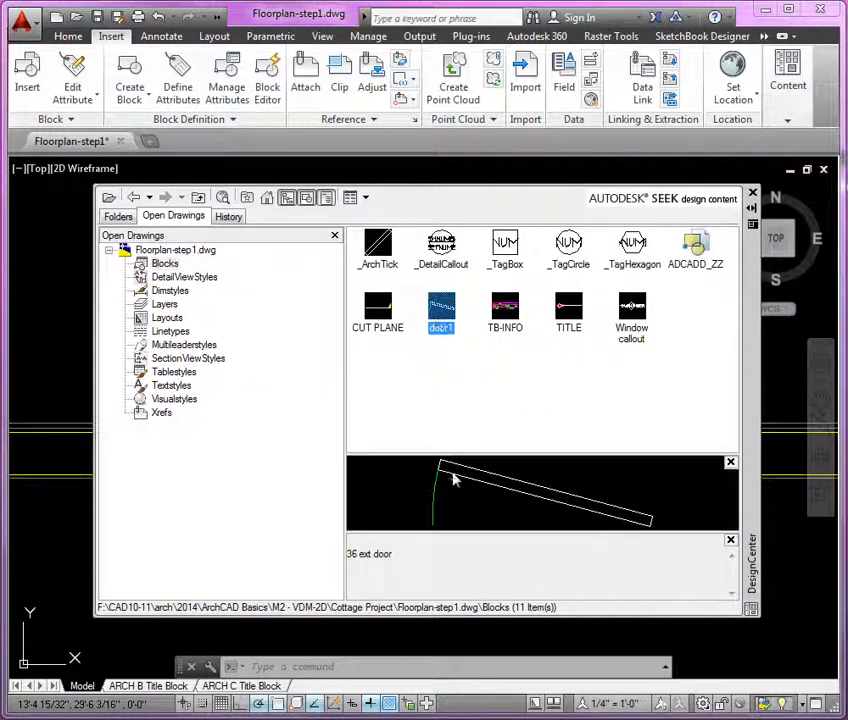
{"action": "left_click_drag", "start_coordinate": [493, 454], "coordinate": [492, 368]}
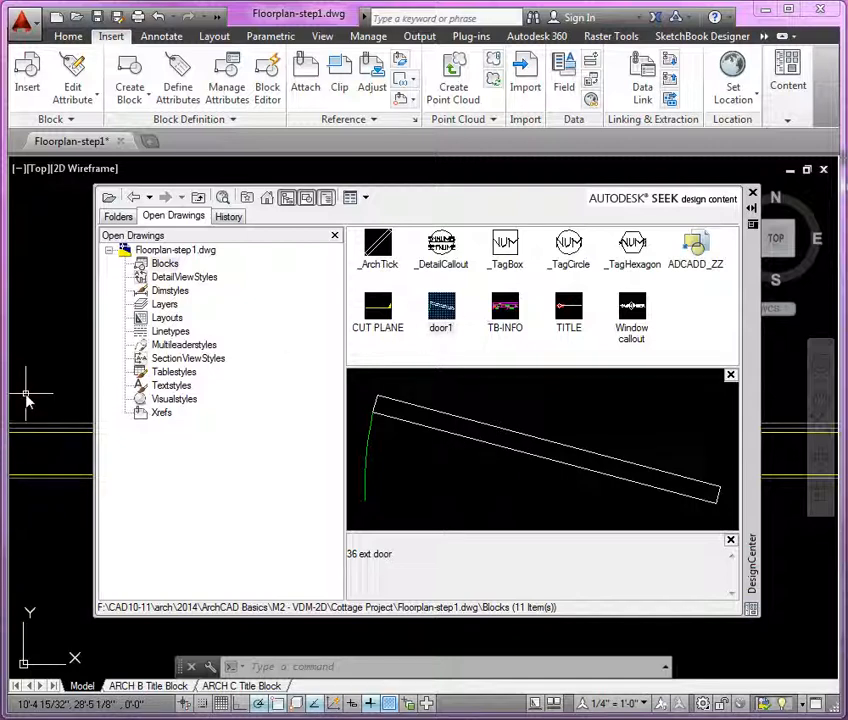
Insert the door1 block from DesignCenter at the midpoint of the upper opening's right jamb, at scale 1 and 0° rotation
{"action": "right_click", "coordinate": [444, 320]}
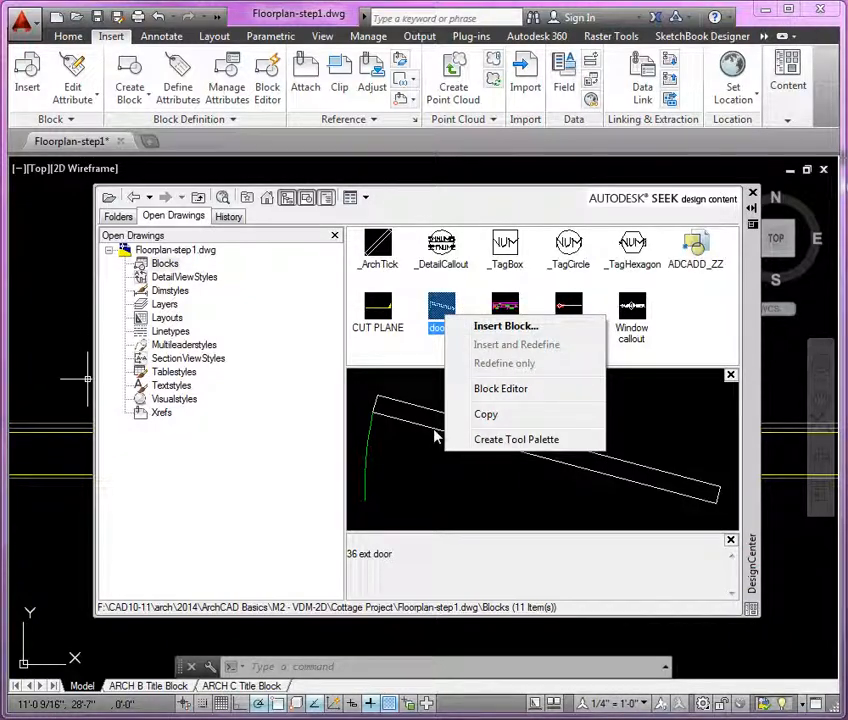
{"action": "left_click", "coordinate": [490, 328]}
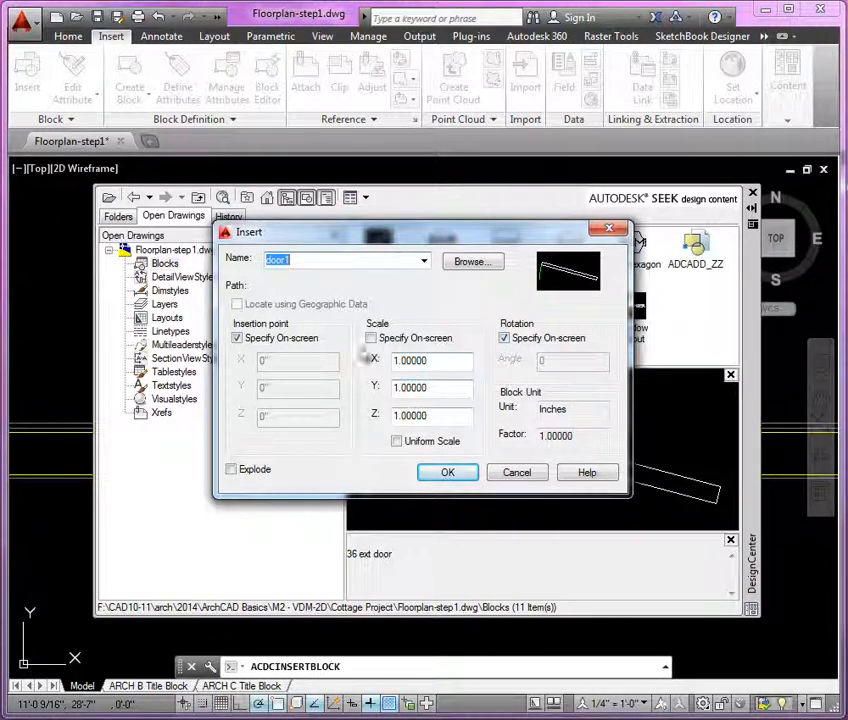
{"action": "left_click", "coordinate": [458, 475]}
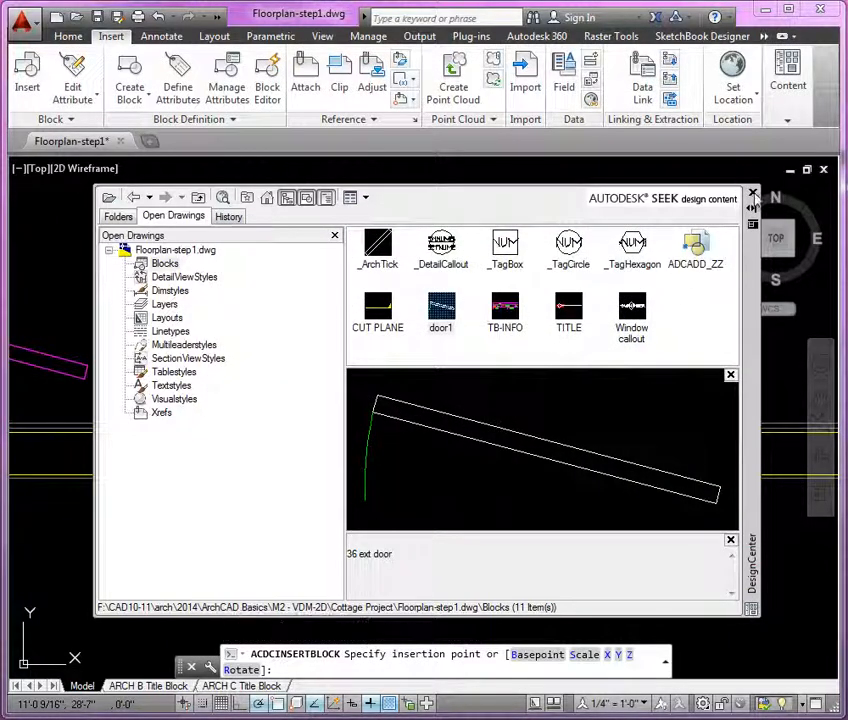
{"action": "scroll", "coordinate": [457, 335], "scroll_direction": "down", "scroll_amount": 3}
{"action": "scroll", "coordinate": [486, 420], "scroll_direction": "up", "scroll_amount": 3}
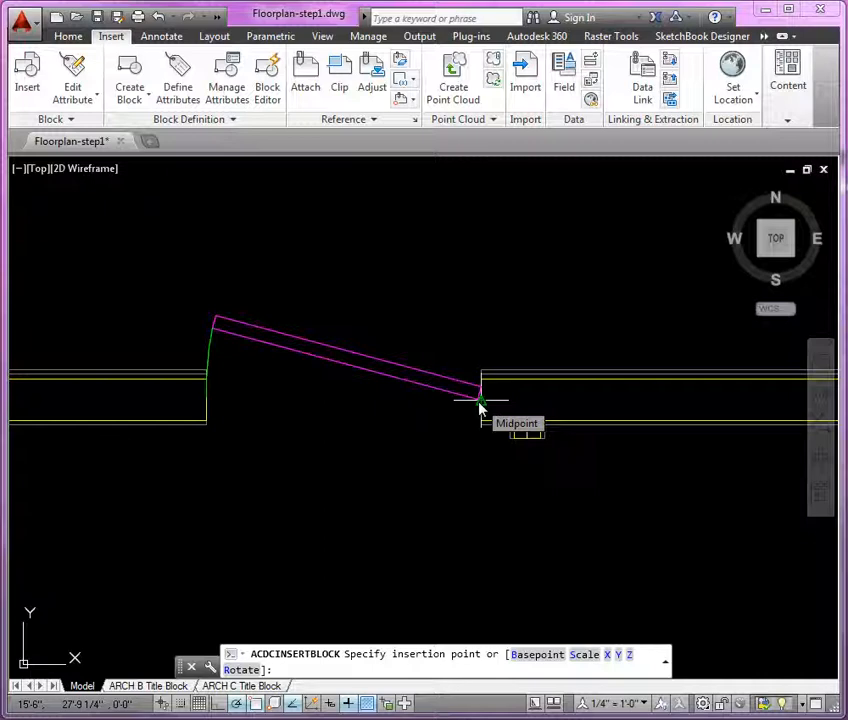
{"action": "left_click", "coordinate": [481, 399]}
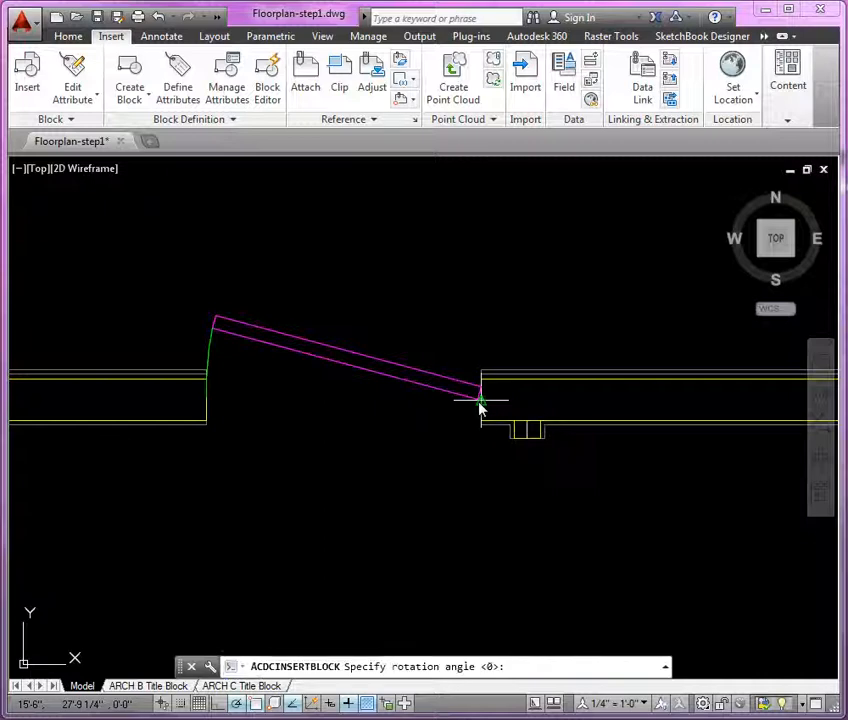
{"action": "left_click", "coordinate": [560, 411]}
{"action": "key", "text": "Return"}
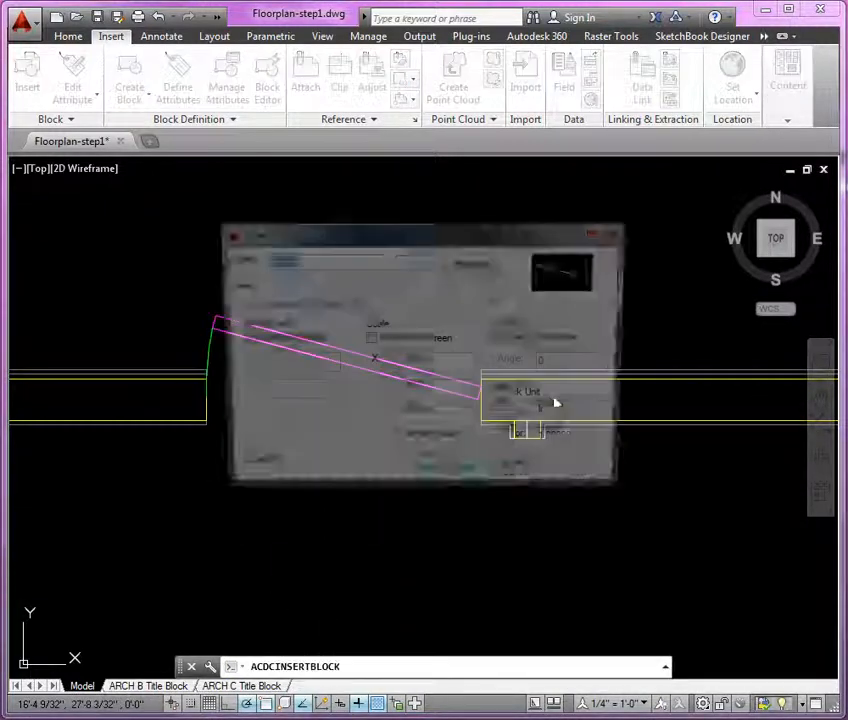
{"action": "left_click", "coordinate": [516, 472]}
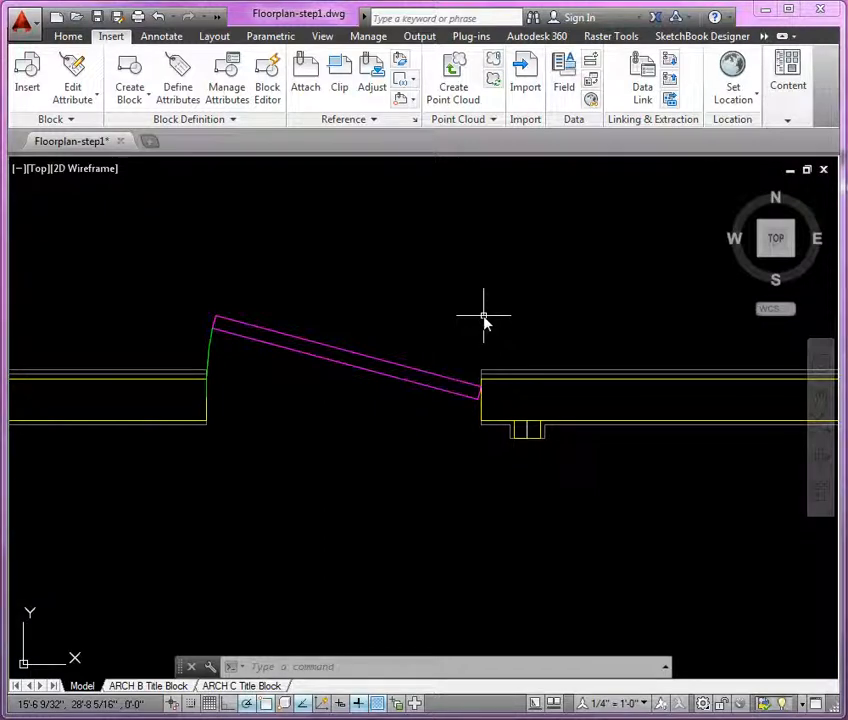
Mirror the inserted door across a horizontal line through the right jamb's midpoint, erasing the source so it swings inward
{"action": "type", "text": "mi"}
{"action": "key", "text": "Return"}
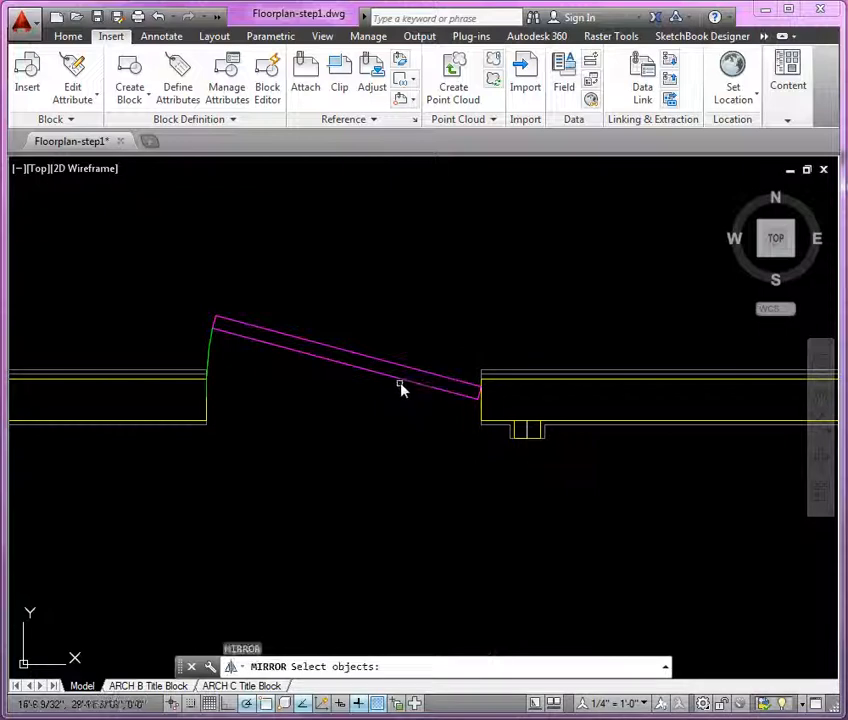
{"action": "left_click", "coordinate": [401, 386]}
{"action": "scroll", "coordinate": [488, 404], "scroll_direction": "up", "scroll_amount": 5}
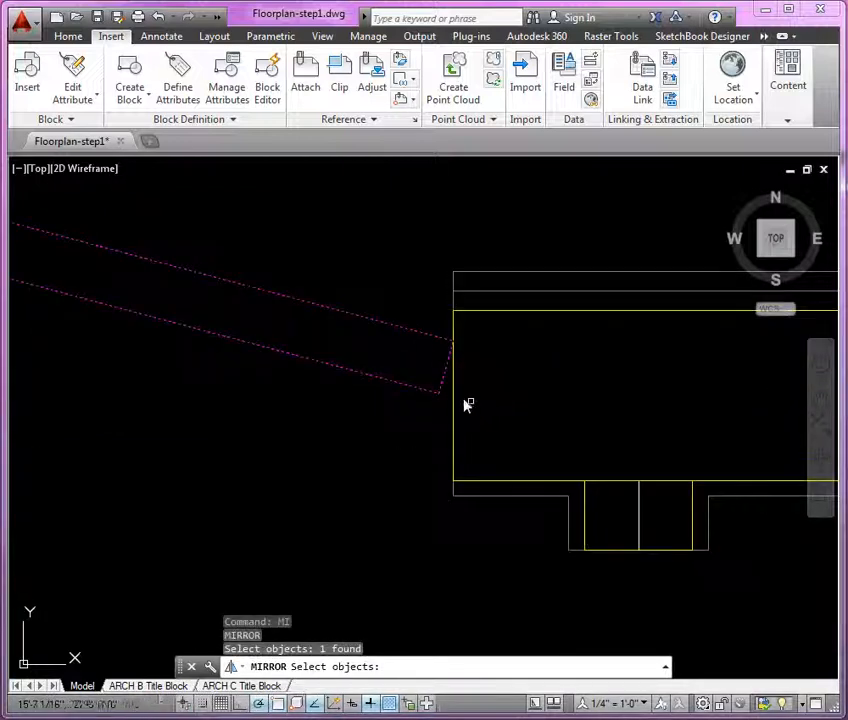
{"action": "key", "text": "Return"}
{"action": "left_click", "coordinate": [454, 398]}
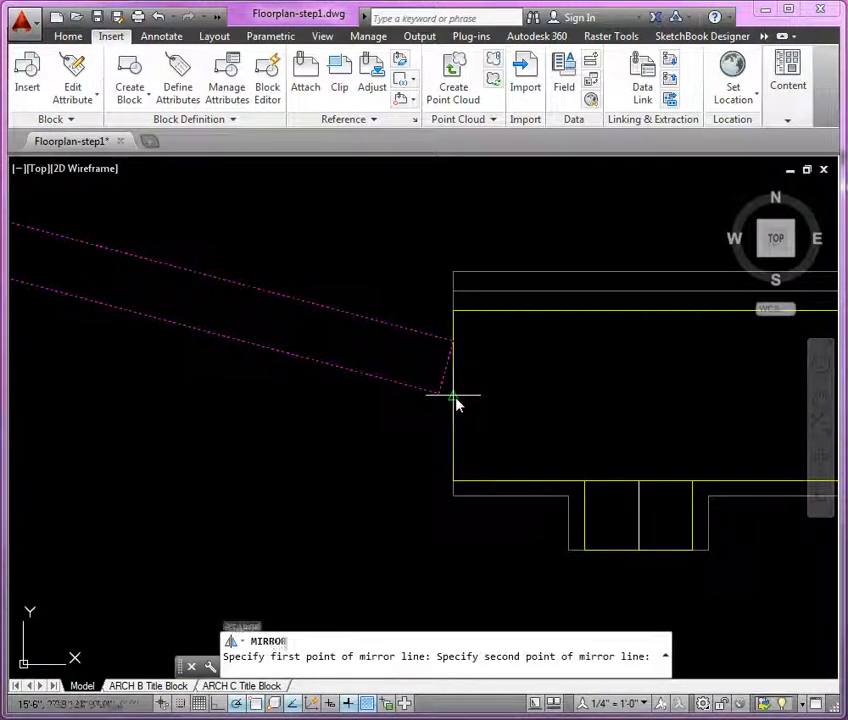
{"action": "scroll", "coordinate": [540, 399], "scroll_direction": "down", "scroll_amount": 3}
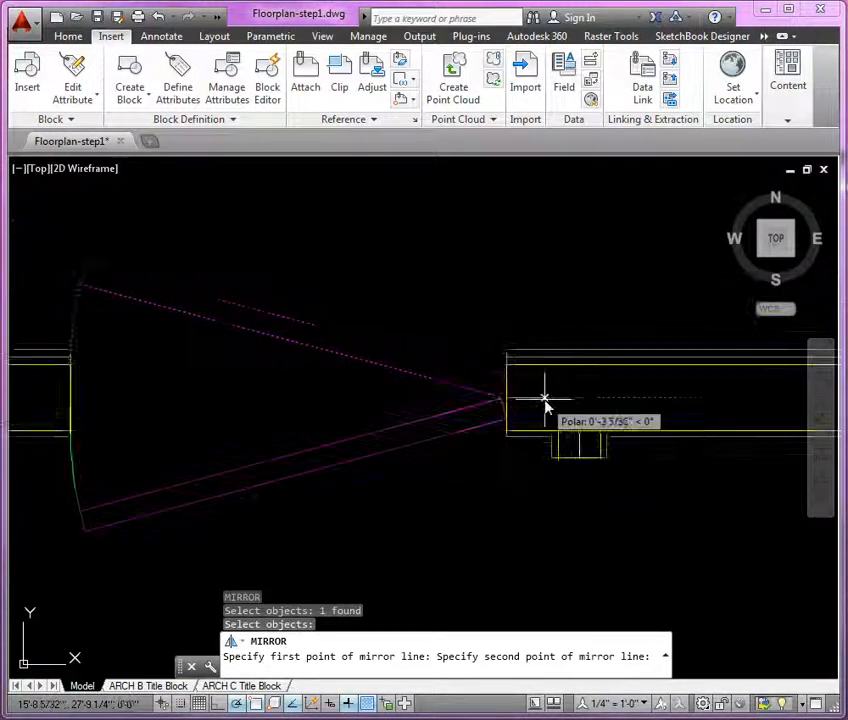
{"action": "left_click", "coordinate": [129, 400]}
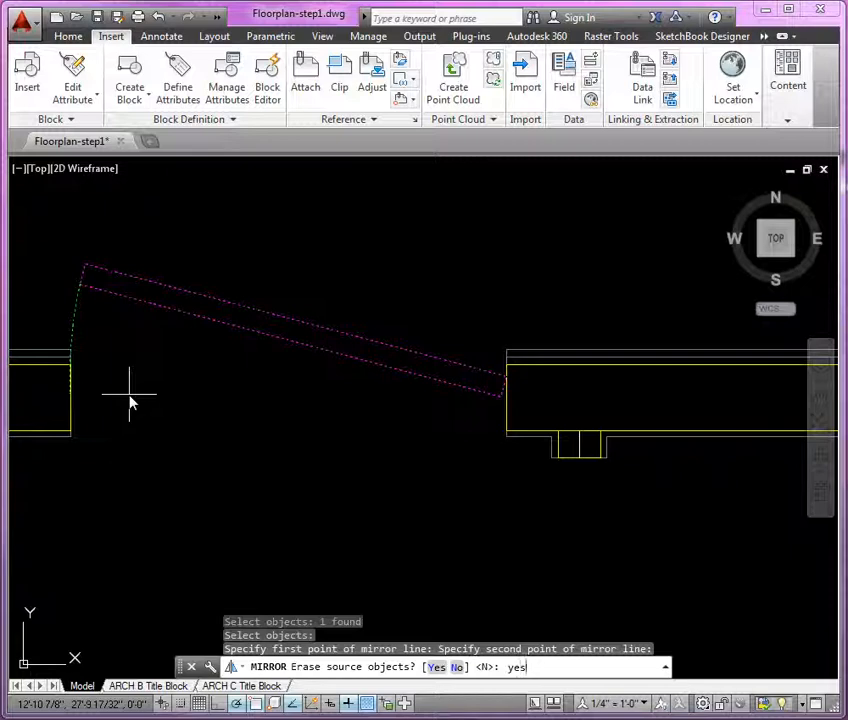
{"action": "key", "text": "Return"}
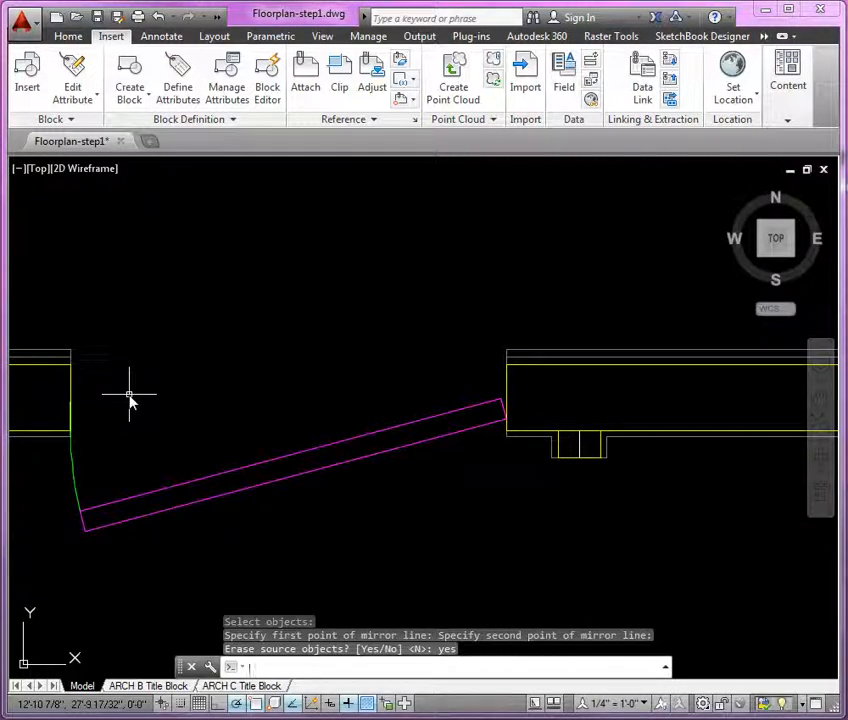
Make layer 0 current for drawing at the interior partition opening beside the lower exterior door
{"action": "scroll", "coordinate": [350, 275], "scroll_direction": "down", "scroll_amount": 8}
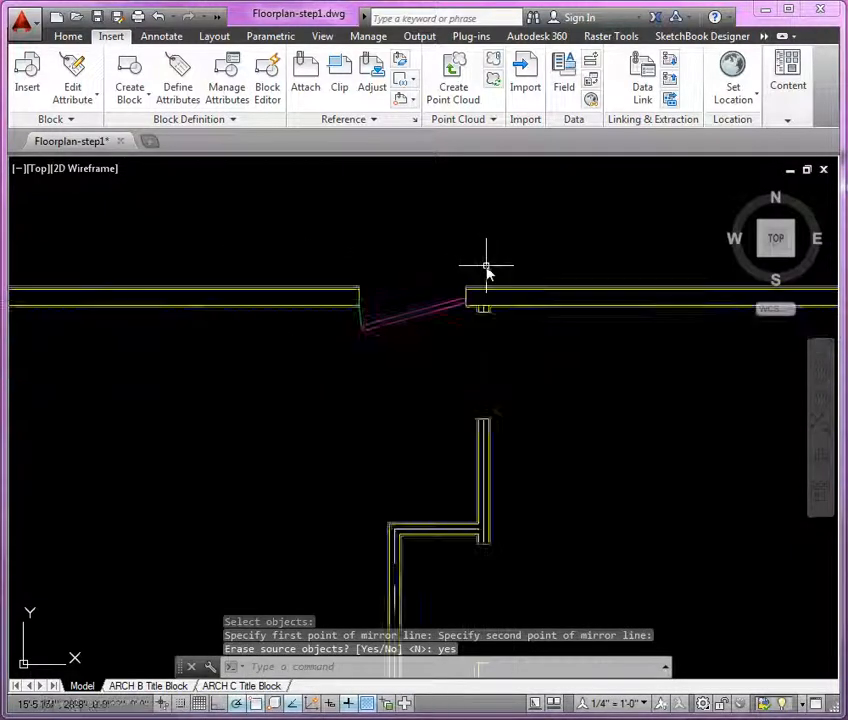
{"action": "middle_click_drag", "start_coordinate": [515, 354], "coordinate": [489, 289]}
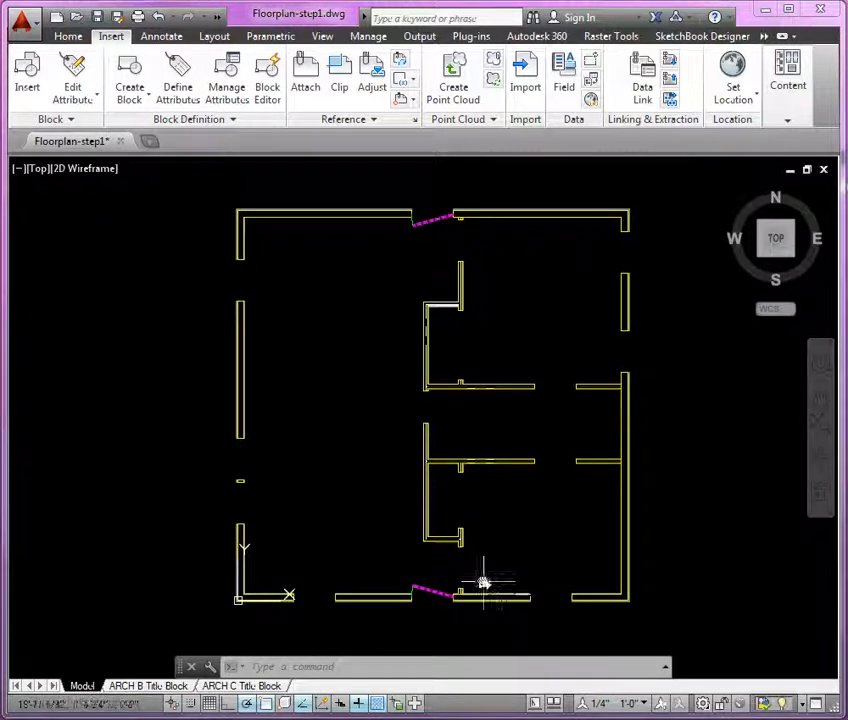
{"action": "scroll", "coordinate": [484, 582], "scroll_direction": "up", "scroll_amount": 2}
{"action": "scroll", "coordinate": [484, 582], "scroll_direction": "up", "scroll_amount": 4}
{"action": "middle_click_drag", "start_coordinate": [484, 582], "coordinate": [416, 537]}
{"action": "scroll", "coordinate": [366, 543], "scroll_direction": "up", "scroll_amount": 2}
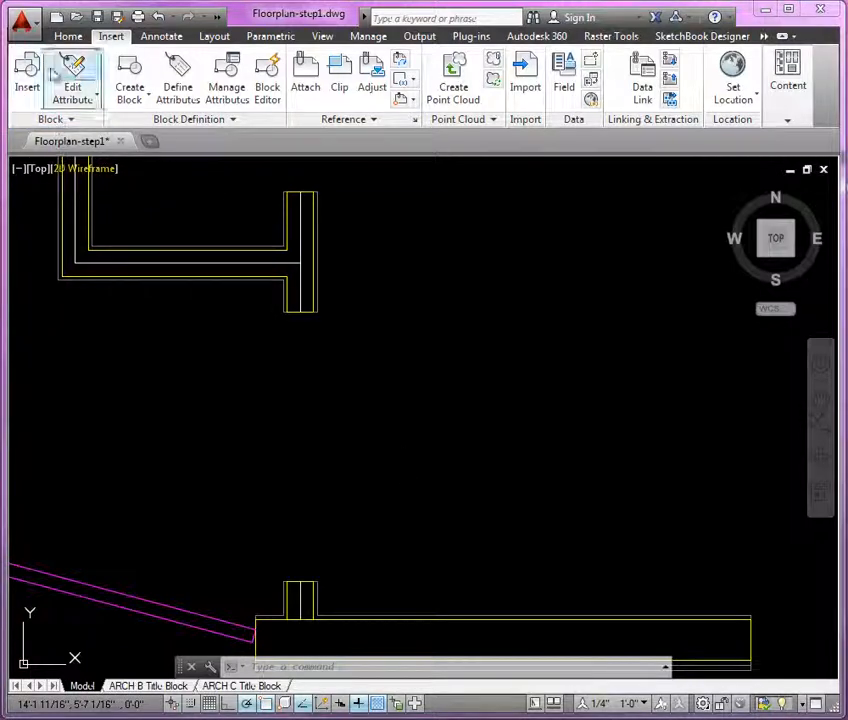
{"action": "left_click", "coordinate": [68, 37]}
{"action": "left_click", "coordinate": [430, 100]}
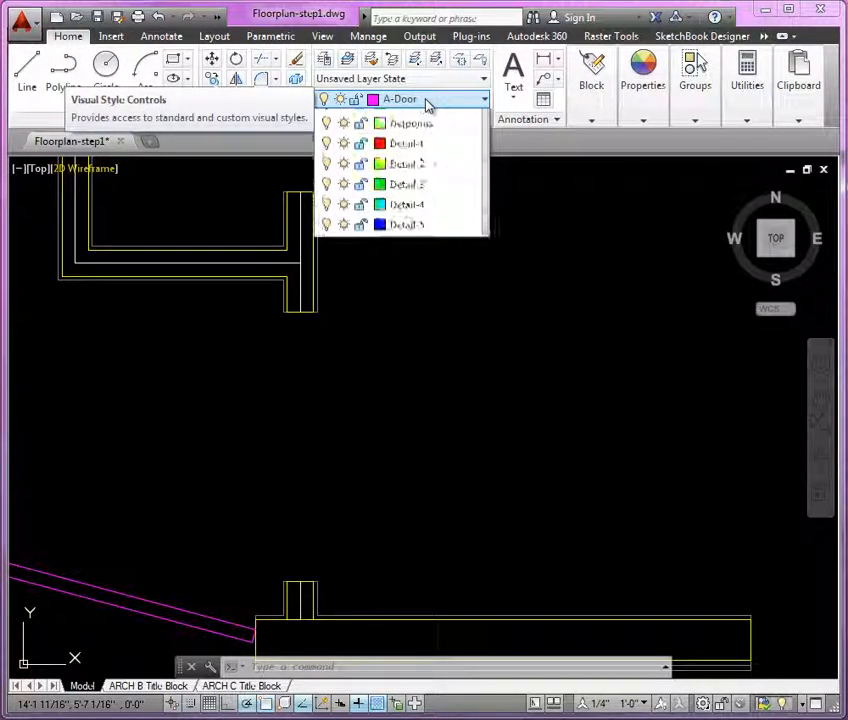
{"action": "scroll", "coordinate": [422, 148], "scroll_direction": "up", "scroll_amount": 3}
{"action": "left_click", "coordinate": [400, 121]}
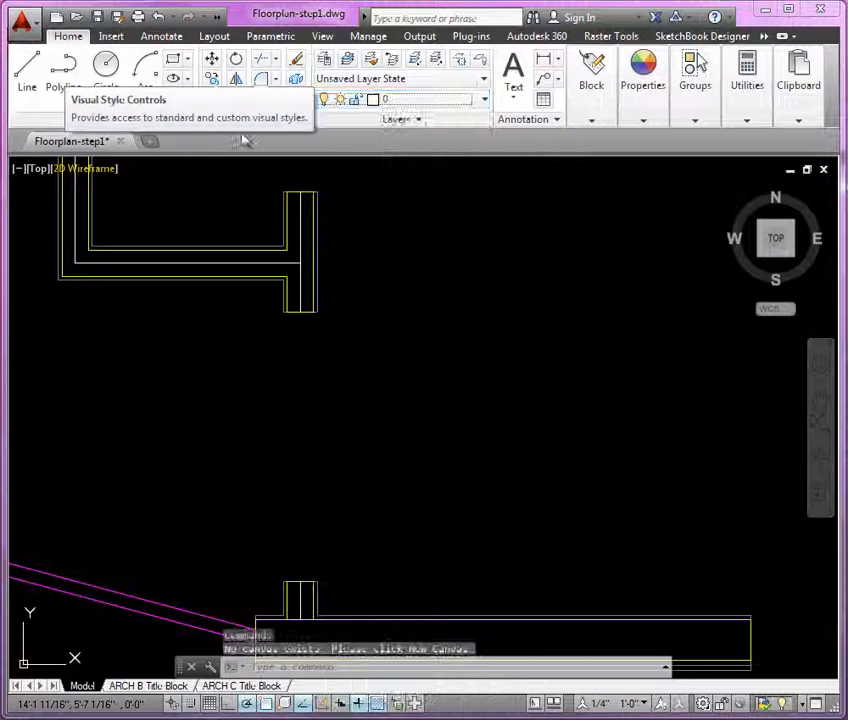
Draw a 36 by 1-3/8 inch rectangle for the door leaf just above the wall stub at the interior opening
{"action": "left_click", "coordinate": [174, 60]}
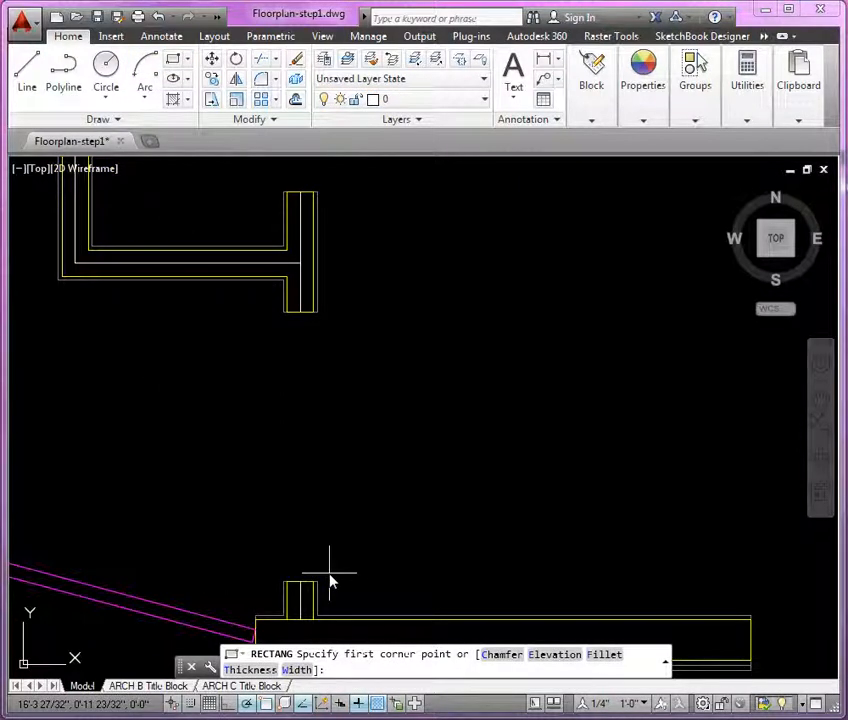
{"action": "left_click", "coordinate": [304, 503]}
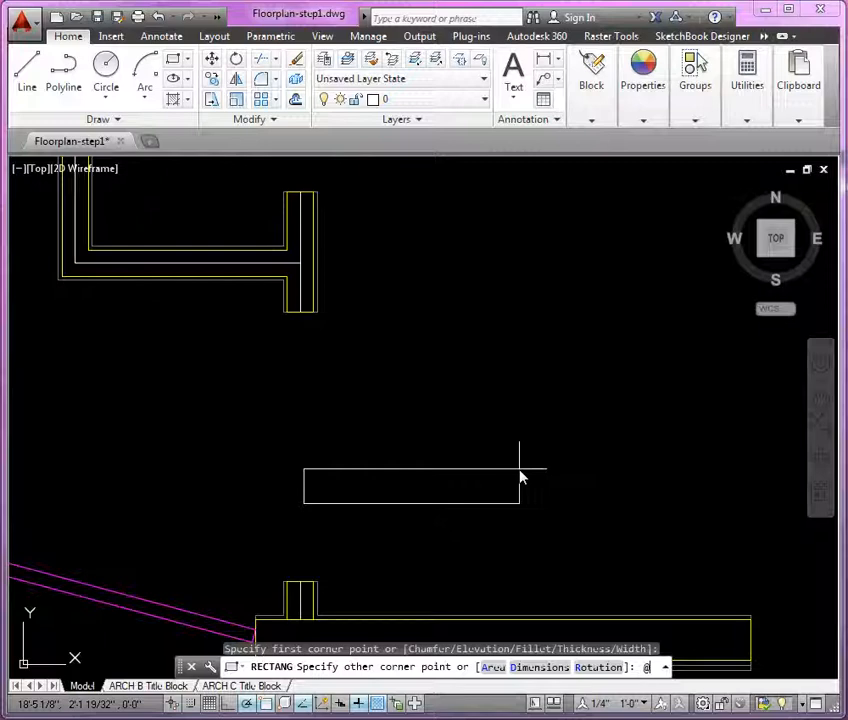
{"action": "type", "text": "@36,1-3/8"}
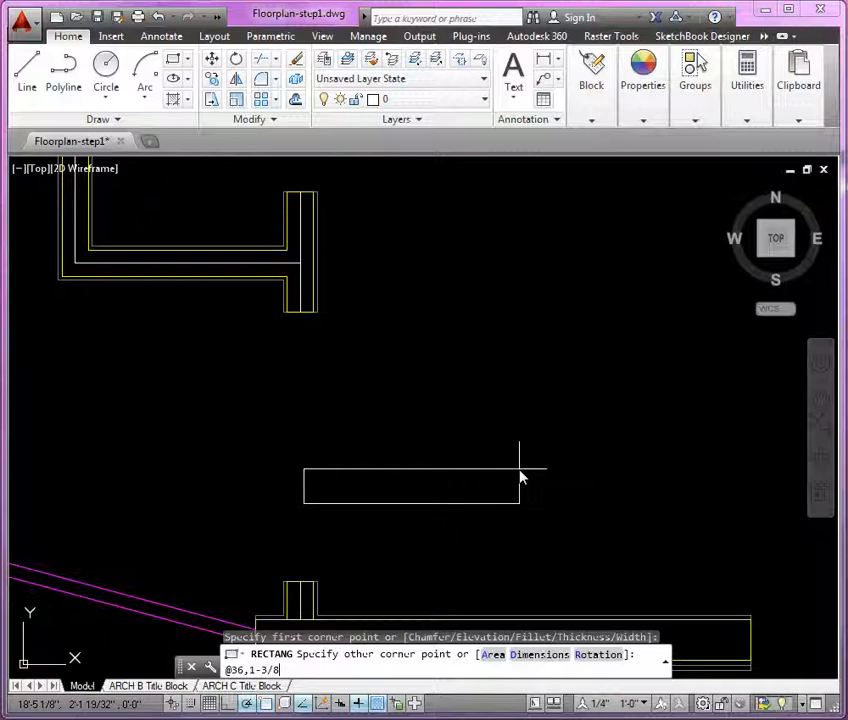
{"action": "key", "text": "Return"}
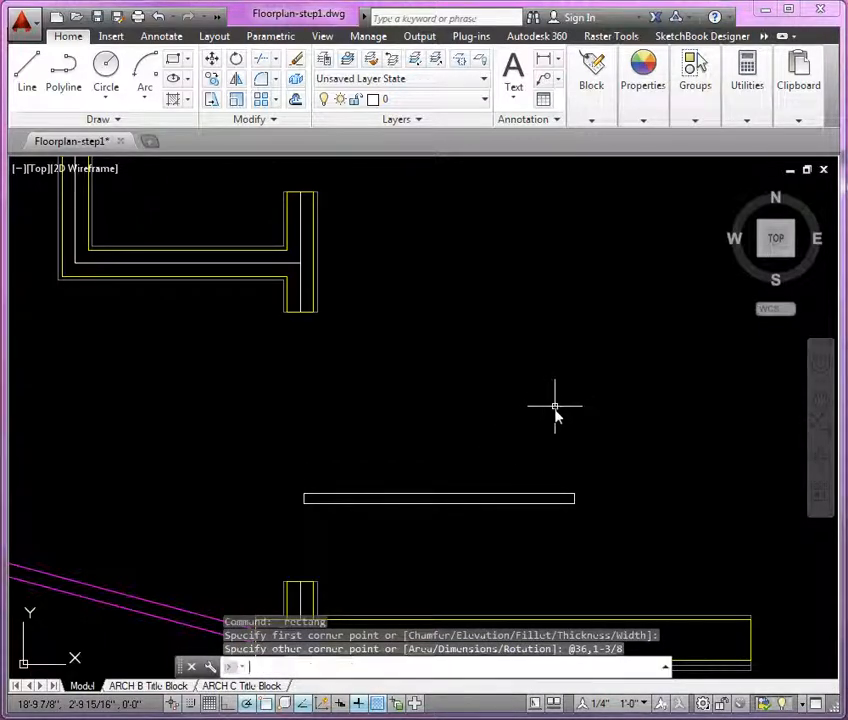
Move the rectangle by the midpoint of its left short edge onto the midpoint of the lower wall stub's end
{"action": "type", "text": "m"}
{"action": "key", "text": "Return"}
{"action": "left_click", "coordinate": [431, 500]}
{"action": "key", "text": "Return"}
{"action": "scroll", "coordinate": [300, 505], "scroll_direction": "up", "scroll_amount": 3}
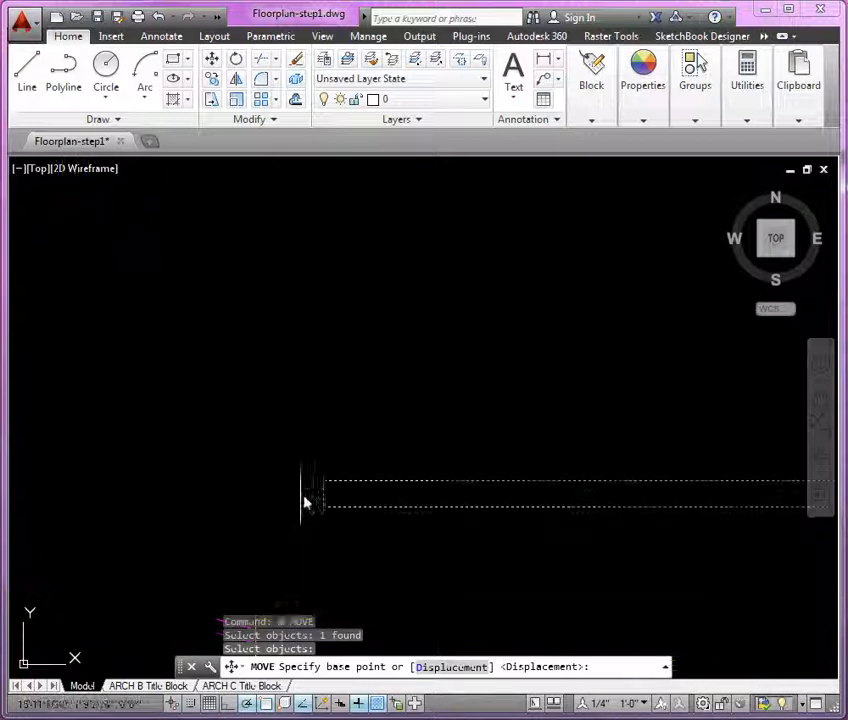
{"action": "scroll", "coordinate": [362, 545], "scroll_direction": "down", "scroll_amount": 2}
{"action": "scroll", "coordinate": [367, 497], "scroll_direction": "up", "scroll_amount": 2}
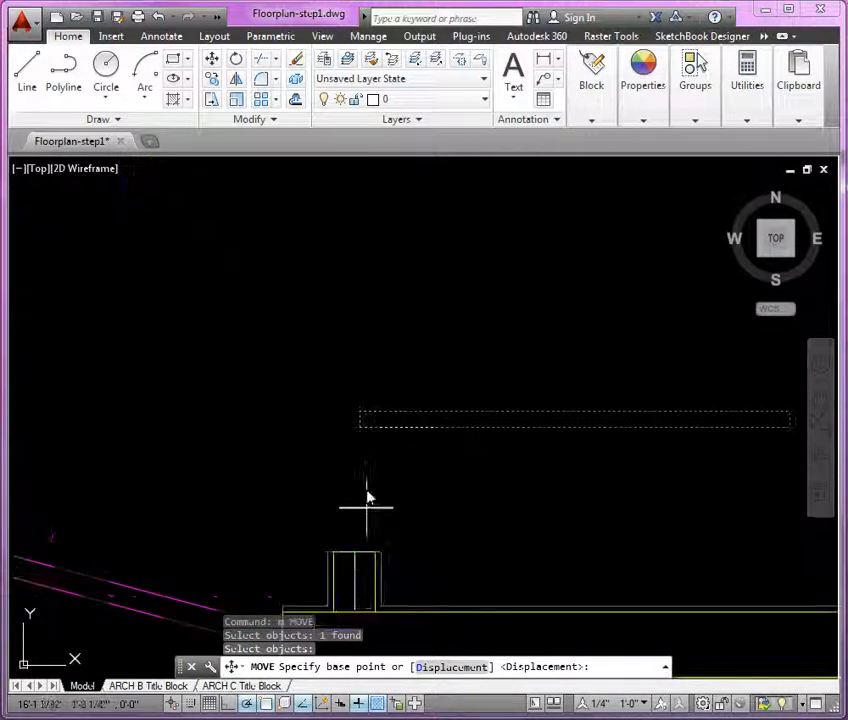
{"action": "left_click", "coordinate": [360, 422]}
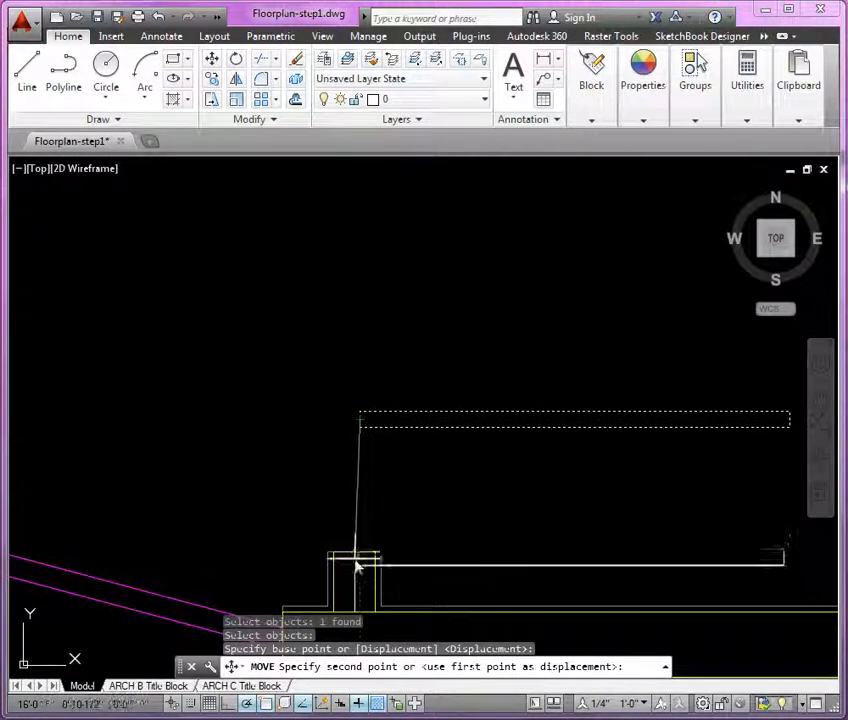
{"action": "left_click", "coordinate": [356, 554]}
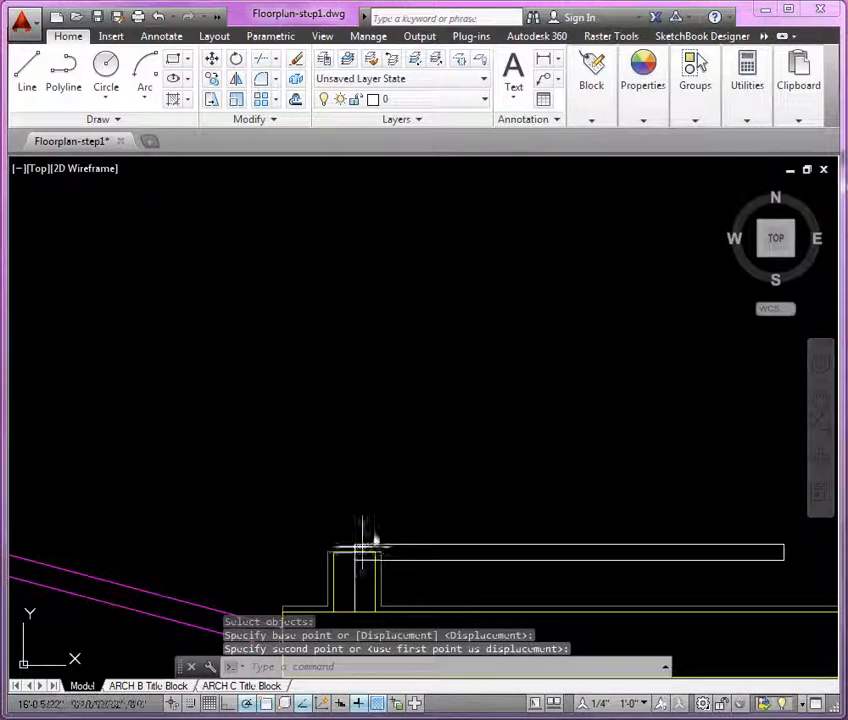
Rotate the door leaf 90° about the midpoint of the stub's end so that it spans the interior opening
{"action": "left_click", "coordinate": [430, 553]}
{"action": "right_click", "coordinate": [360, 435]}
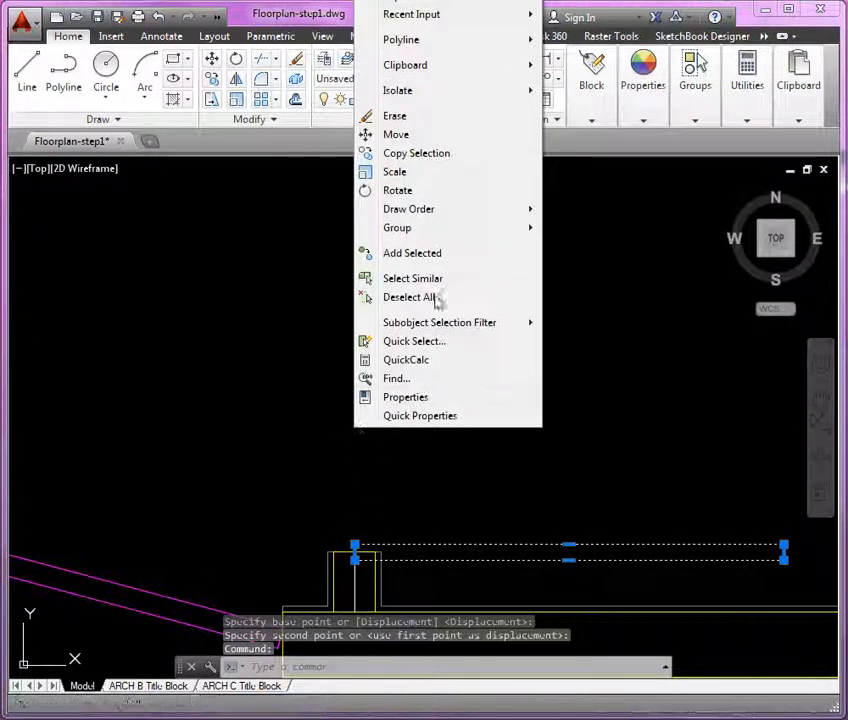
{"action": "left_click", "coordinate": [443, 189]}
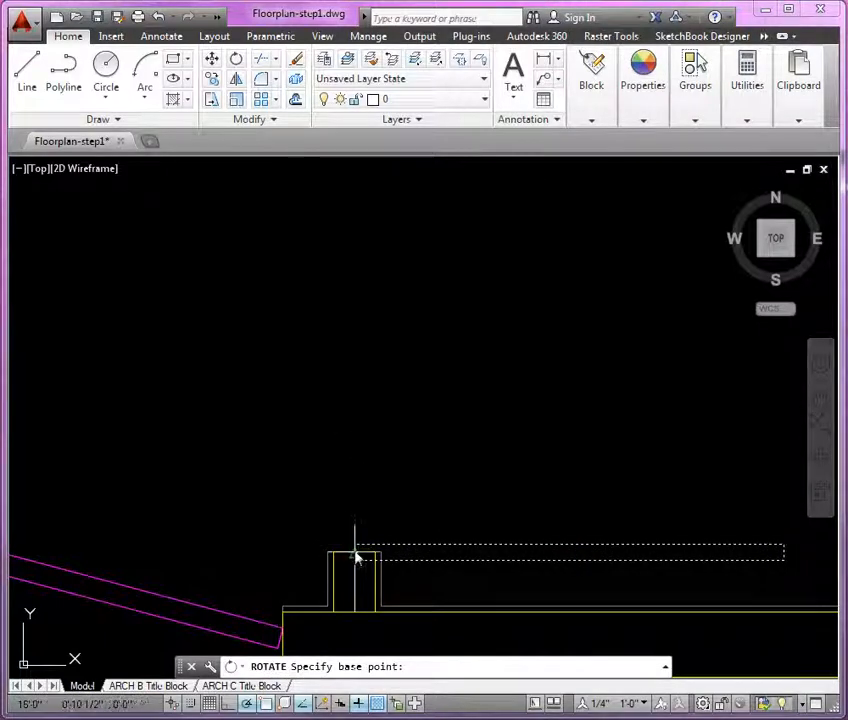
{"action": "left_click", "coordinate": [355, 554]}
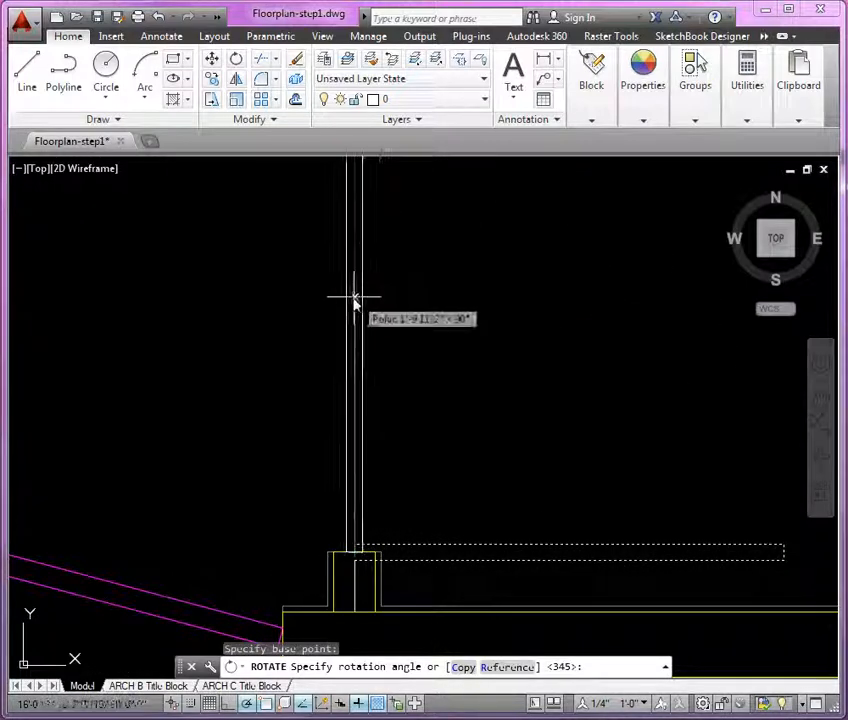
{"action": "left_click", "coordinate": [352, 298]}
{"action": "scroll", "coordinate": [358, 532], "scroll_direction": "down", "scroll_amount": 3}
{"action": "middle_click_drag", "start_coordinate": [426, 479], "coordinate": [384, 457]}
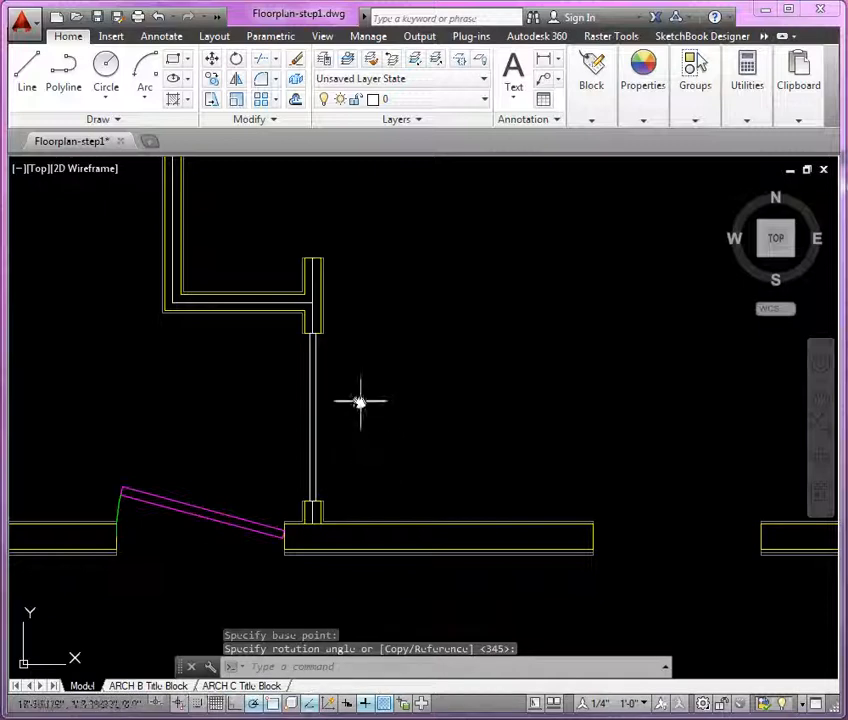
Rotate the door leaf to 345° about its lower right corner on the wall stub so that it stands slightly open
{"action": "scroll", "coordinate": [317, 472], "scroll_direction": "up", "scroll_amount": 2}
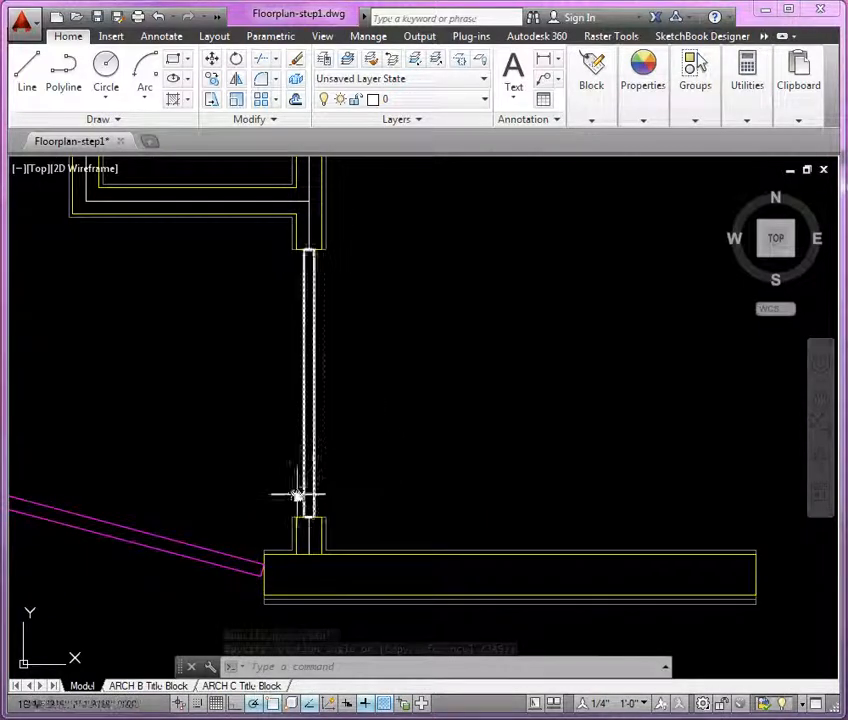
{"action": "key", "text": "Return"}
{"action": "left_click", "coordinate": [316, 510]}
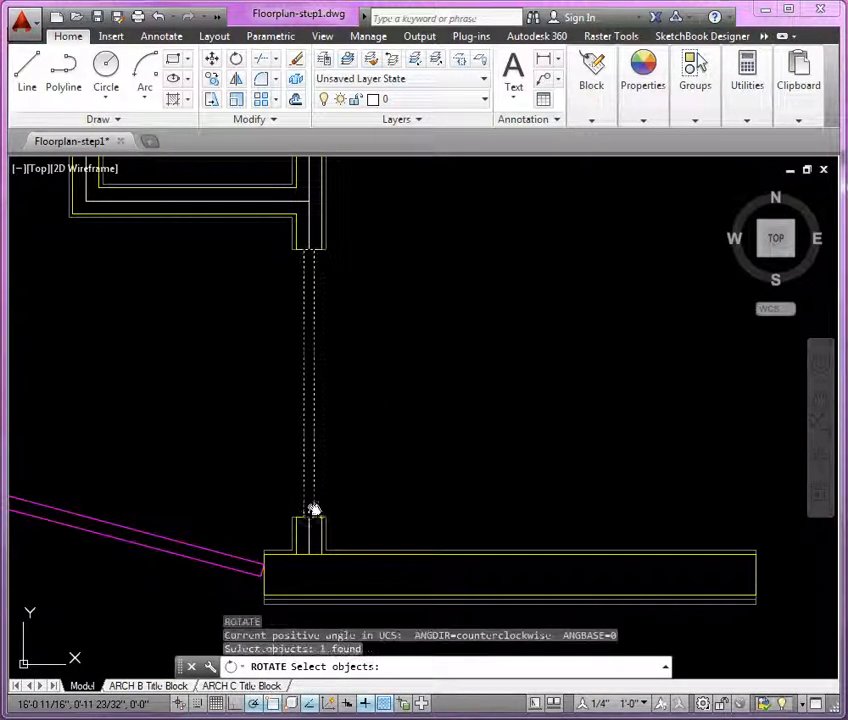
{"action": "key", "text": "Return"}
{"action": "scroll", "coordinate": [312, 512], "scroll_direction": "up", "scroll_amount": 2}
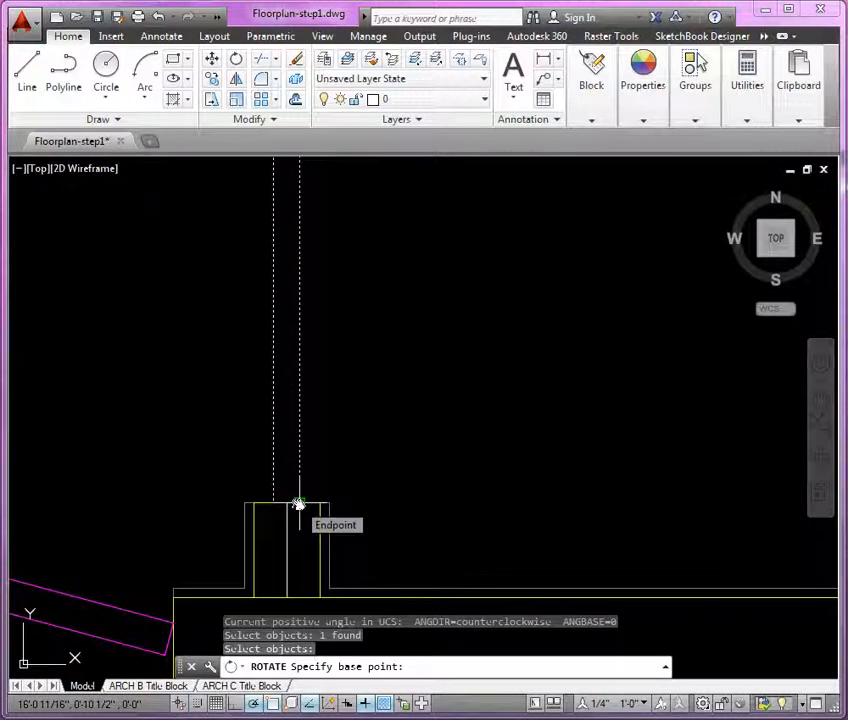
{"action": "left_click", "coordinate": [298, 503]}
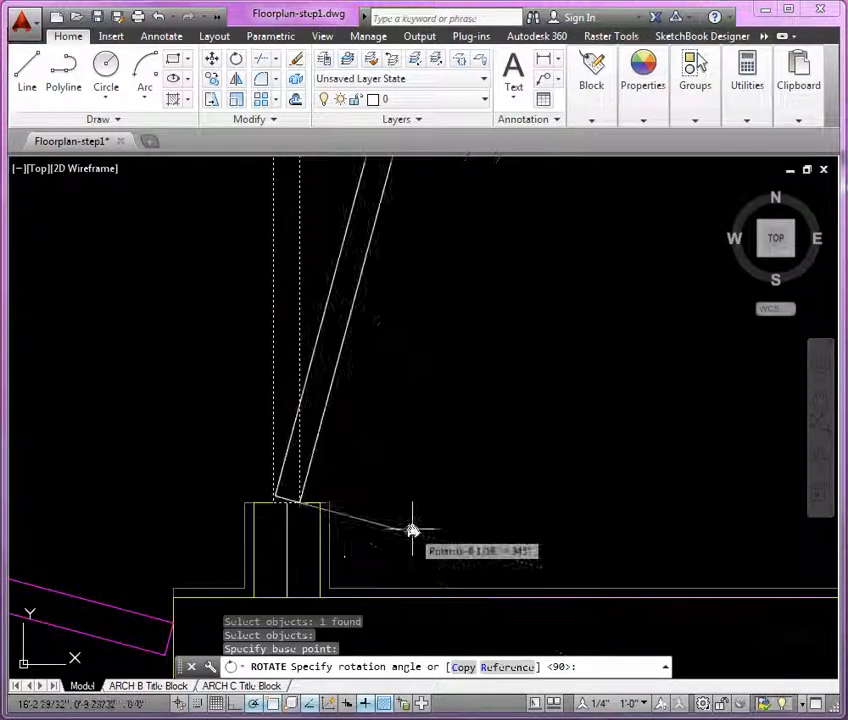
{"action": "scroll", "coordinate": [409, 533], "scroll_direction": "down", "scroll_amount": 3}
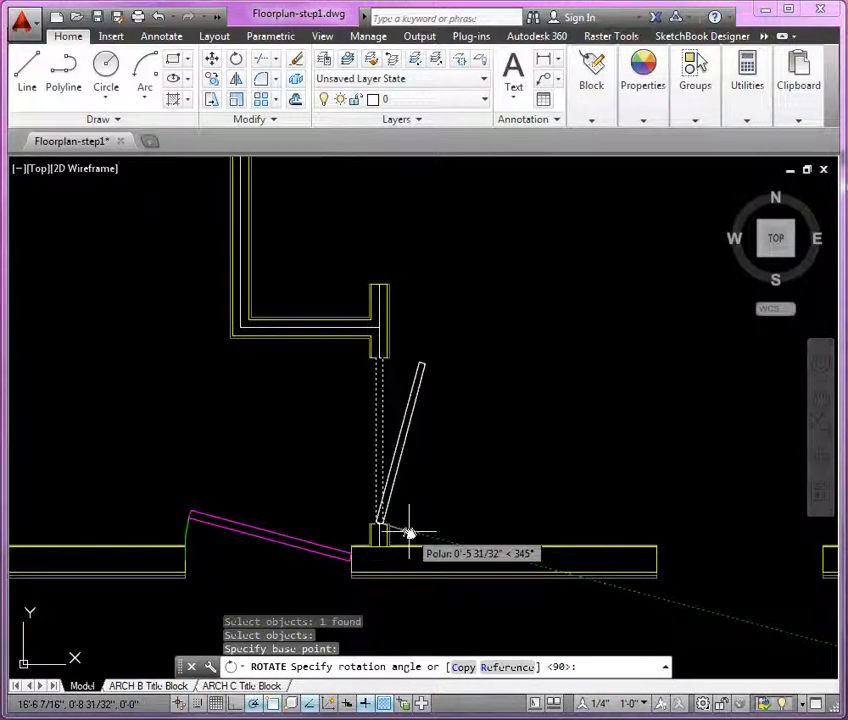
{"action": "left_click", "coordinate": [407, 534]}
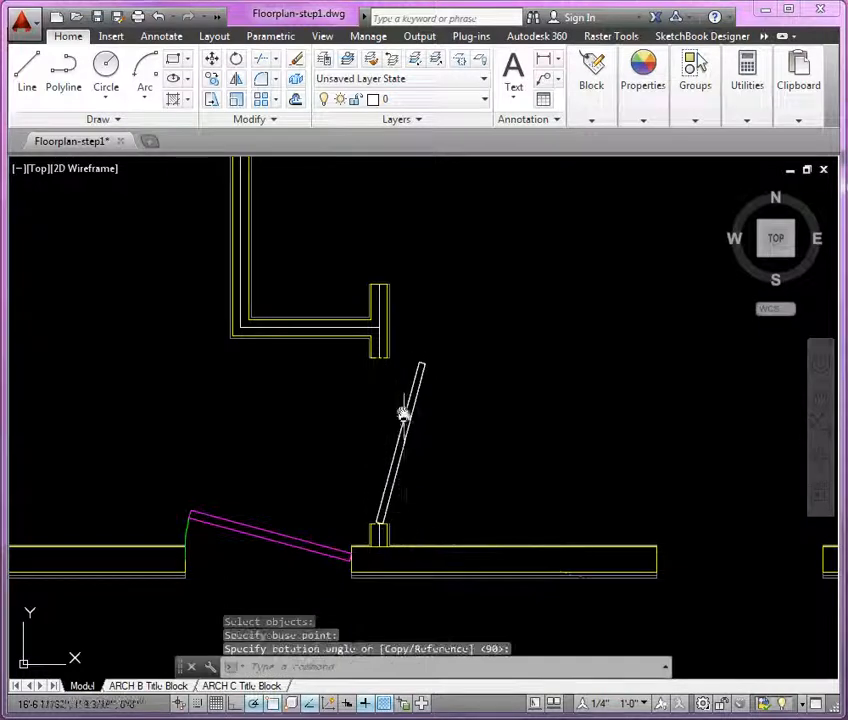
Draw the swing arc from the leaf's upper left corner, centred on its lower right corner, to the end of the upper wall stub
{"action": "scroll", "coordinate": [368, 362], "scroll_direction": "up", "scroll_amount": 2}
{"action": "middle_click_drag", "start_coordinate": [365, 360], "coordinate": [318, 308]}
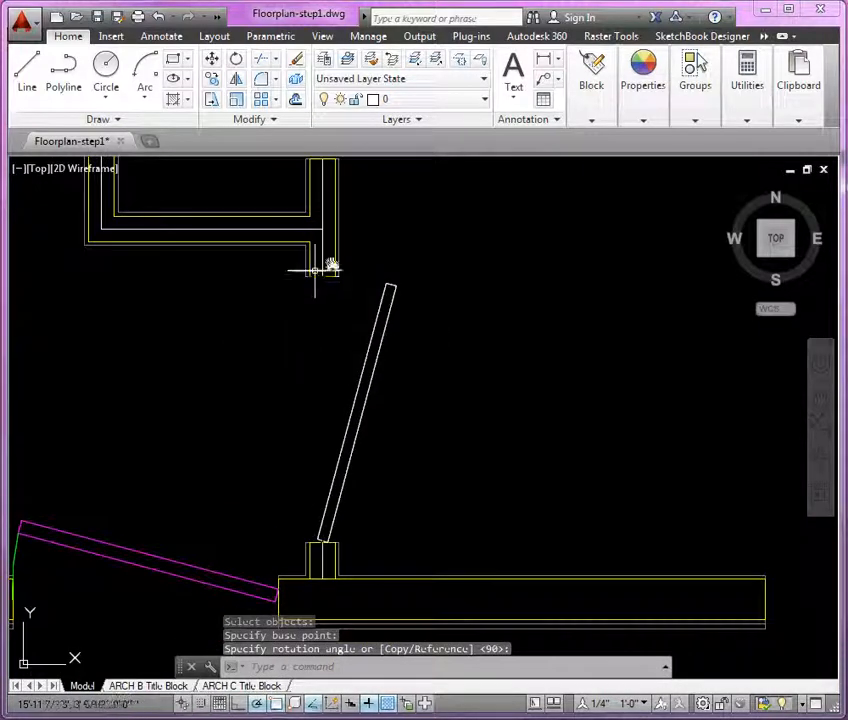
{"action": "left_click", "coordinate": [146, 66]}
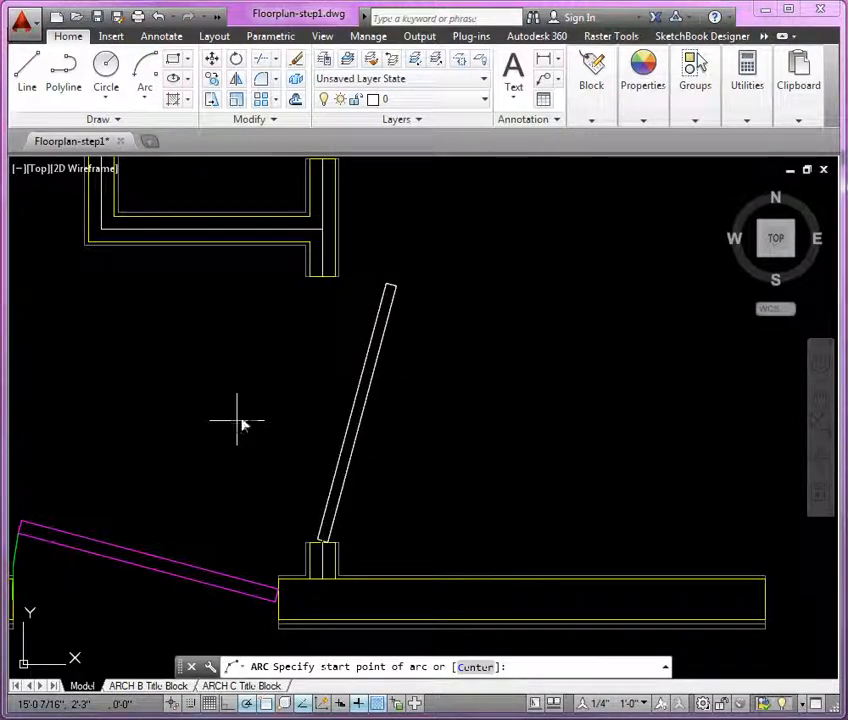
{"action": "left_click", "coordinate": [386, 287]}
{"action": "type", "text": "c"}
{"action": "key", "text": "Return"}
{"action": "scroll", "coordinate": [322, 548], "scroll_direction": "up", "scroll_amount": 4}
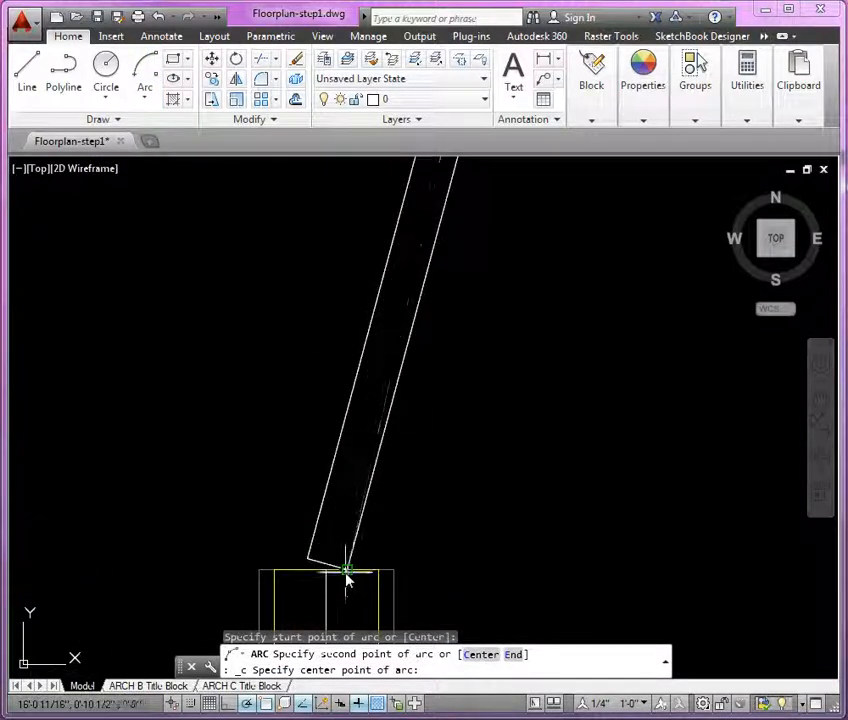
{"action": "left_click", "coordinate": [346, 572]}
{"action": "scroll", "coordinate": [346, 570], "scroll_direction": "down", "scroll_amount": 3}
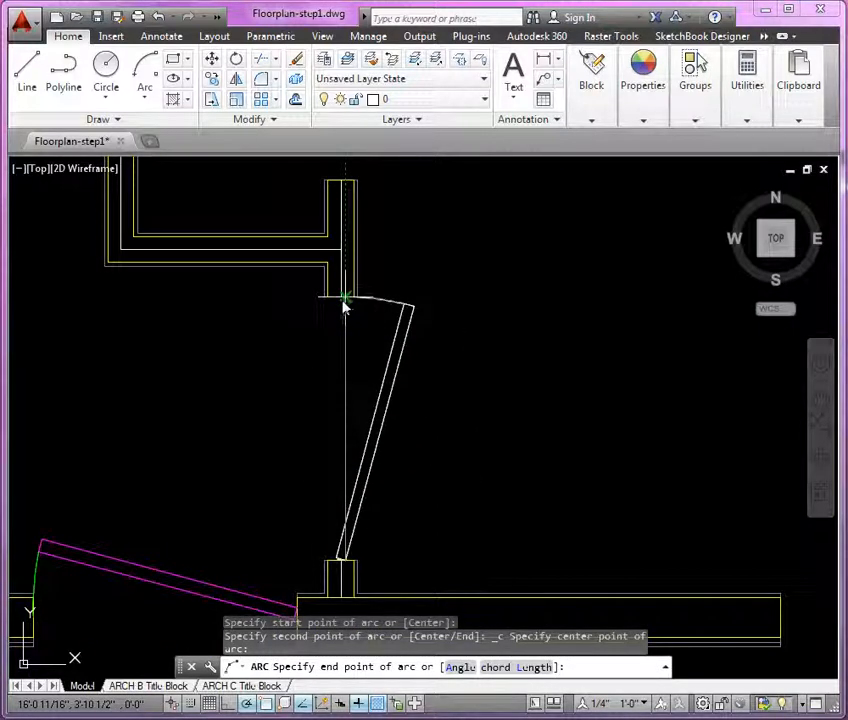
{"action": "left_click", "coordinate": [342, 301]}
{"action": "scroll", "coordinate": [371, 400], "scroll_direction": "down", "scroll_amount": 2}
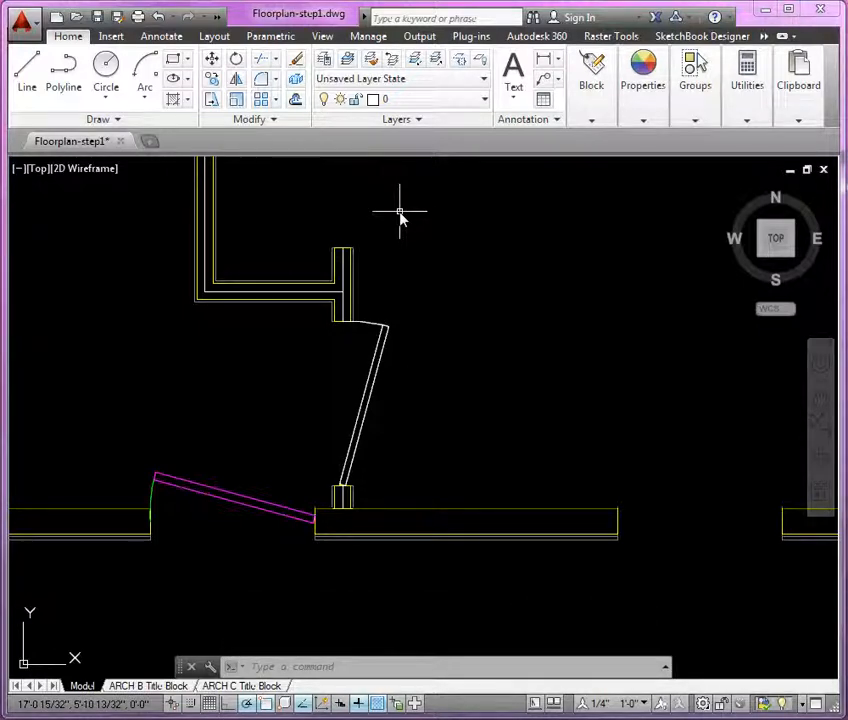
Make A-Door the current layer
{"action": "left_click", "coordinate": [446, 104]}
{"action": "scroll", "coordinate": [449, 210], "scroll_direction": "up", "scroll_amount": 2}
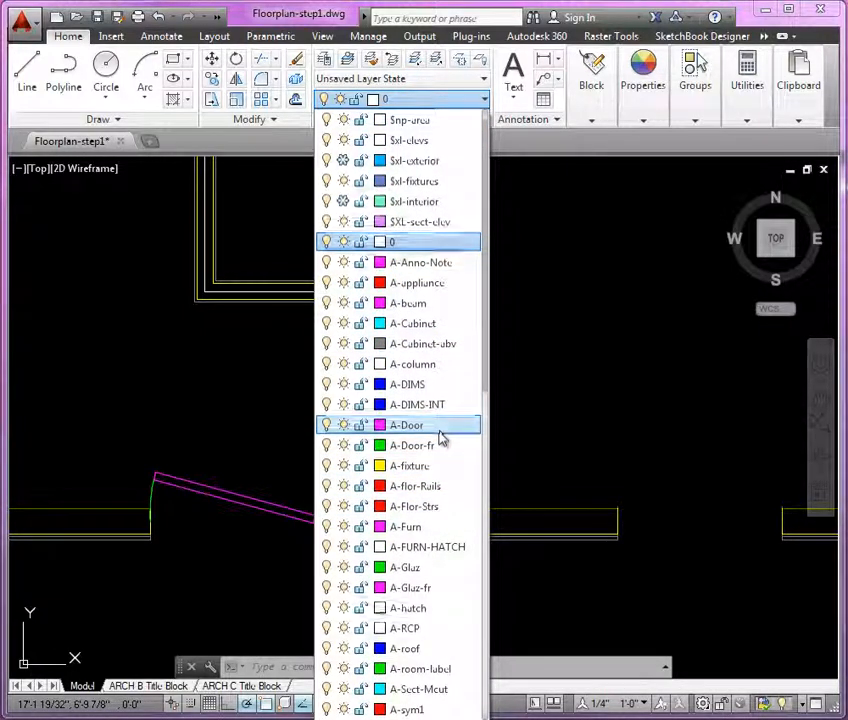
{"action": "left_click", "coordinate": [470, 425]}
Put the interior door's swing arc on the A-Door-fr layer and clear the selection
{"action": "left_click", "coordinate": [370, 324]}
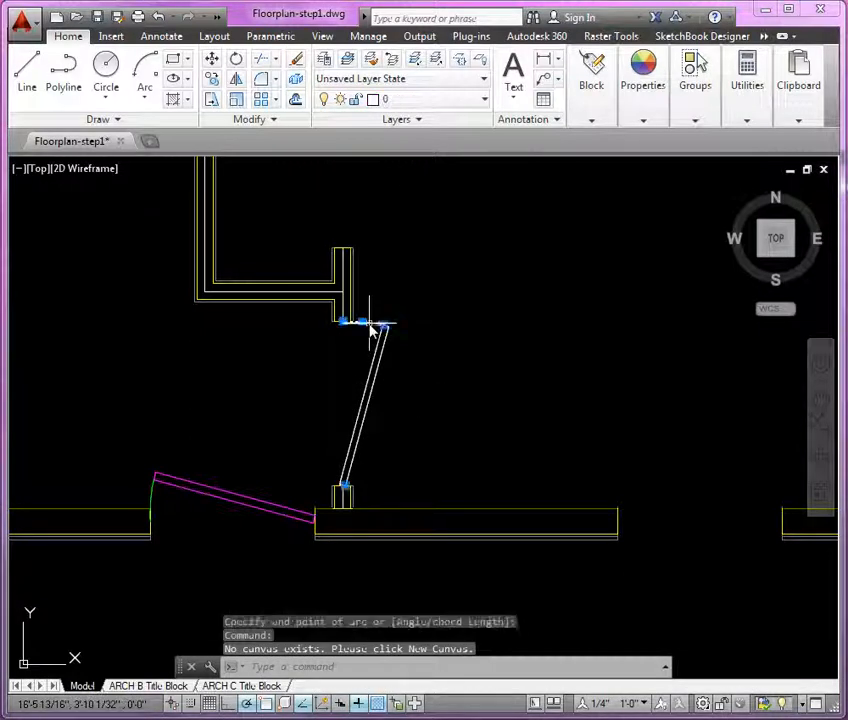
{"action": "left_click", "coordinate": [447, 104]}
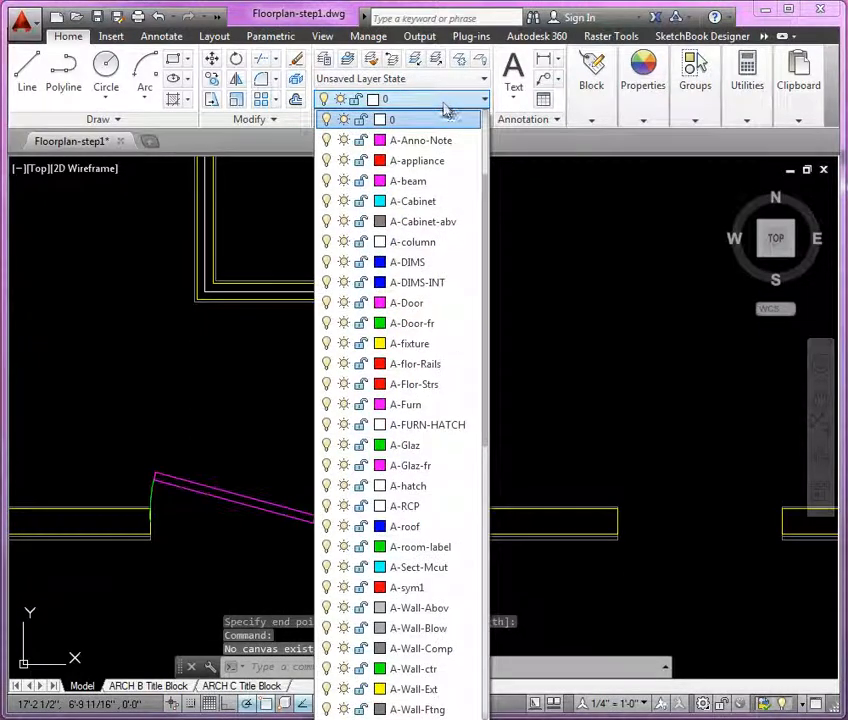
{"action": "scroll", "coordinate": [435, 178], "scroll_direction": "up", "scroll_amount": 2}
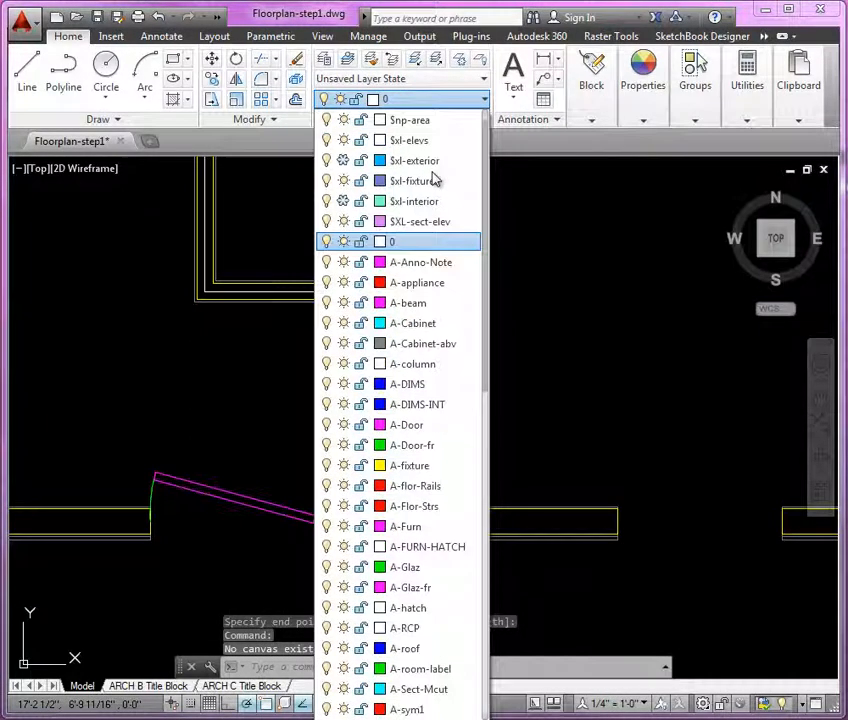
{"action": "left_click", "coordinate": [430, 455]}
{"action": "key", "text": "Escape"}
{"action": "key", "text": "Escape"}
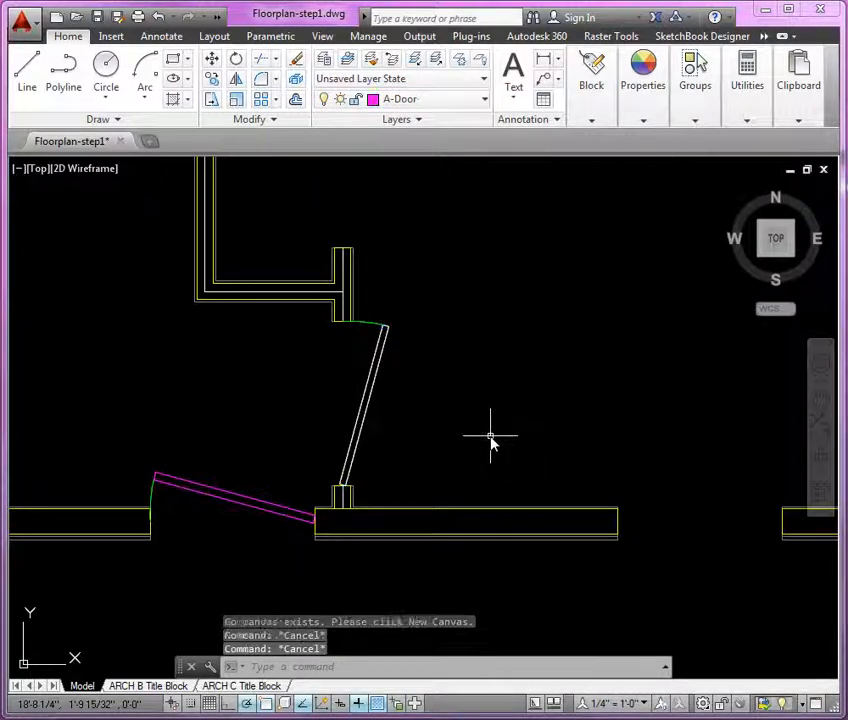
Start a new block definition named door2 with the description "bedroom doors"
{"action": "type", "text": "b"}
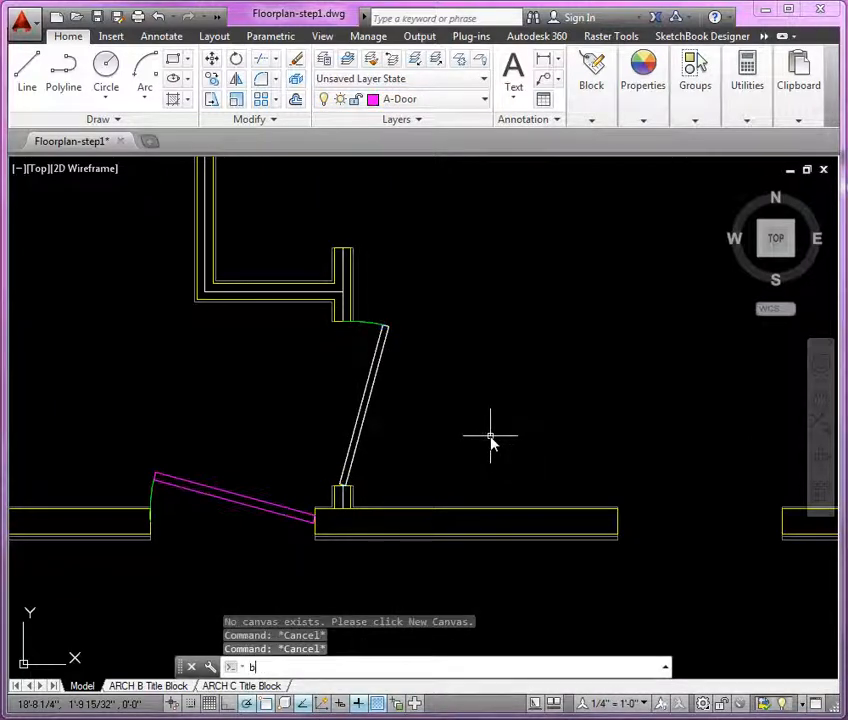
{"action": "key", "text": "Return"}
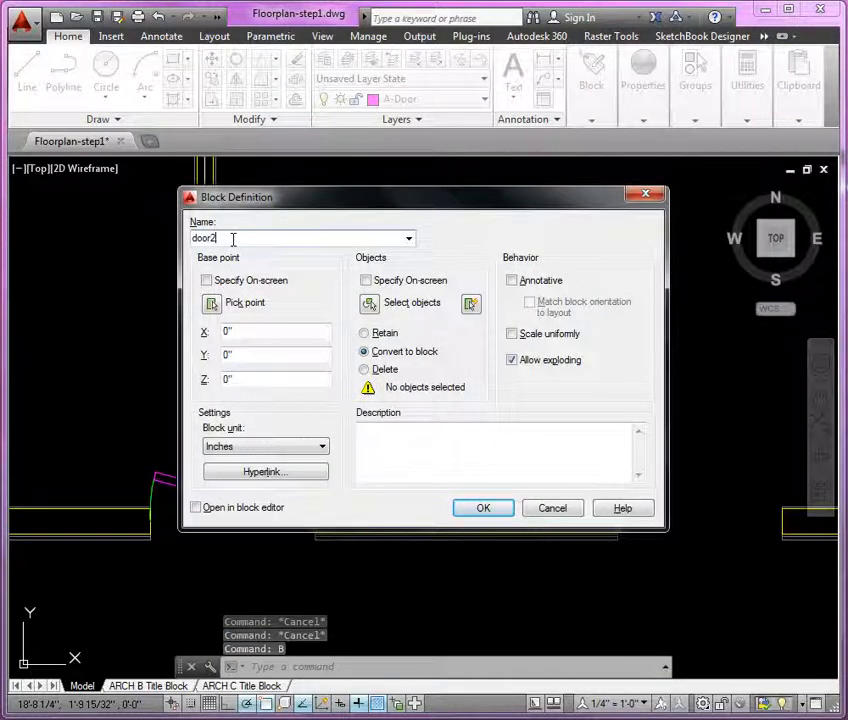
{"action": "type", "text": "door2"}
{"action": "left_click", "coordinate": [432, 449]}
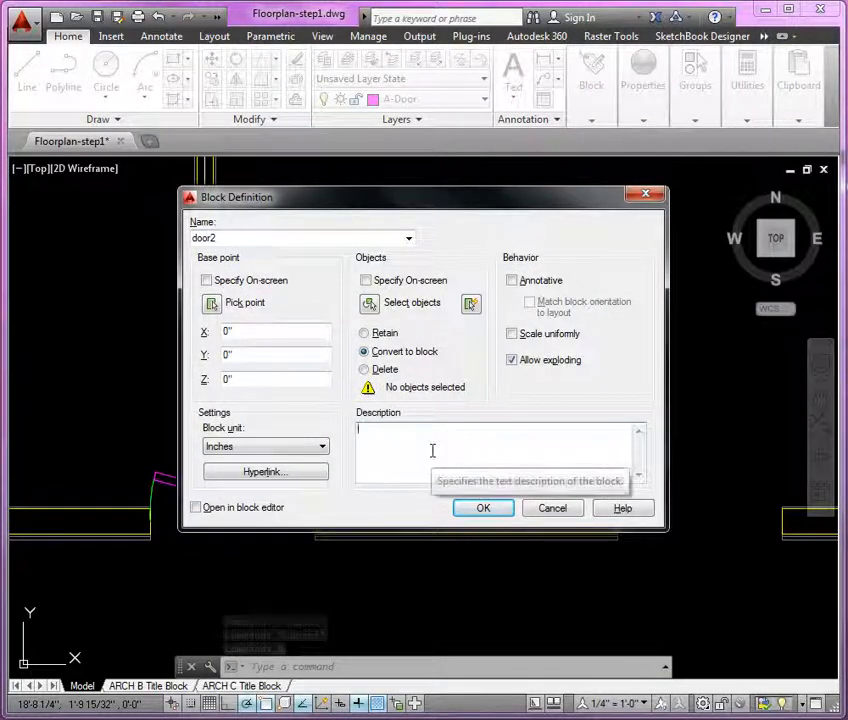
{"action": "type", "text": "bedroom doors"}
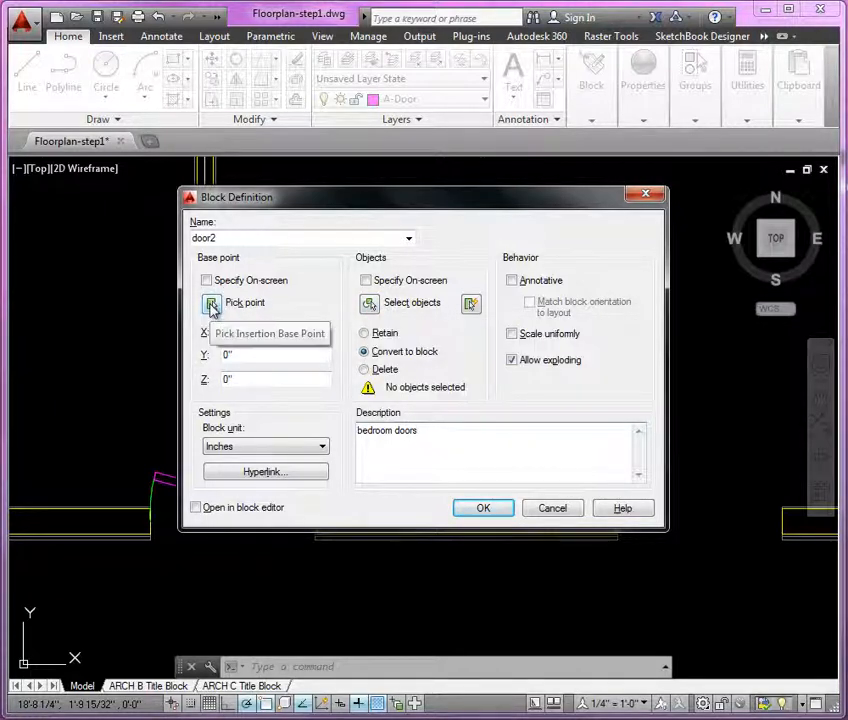
Set the block's insertion base point at the midpoint of the lower wall stub's end
{"action": "left_click", "coordinate": [212, 305]}
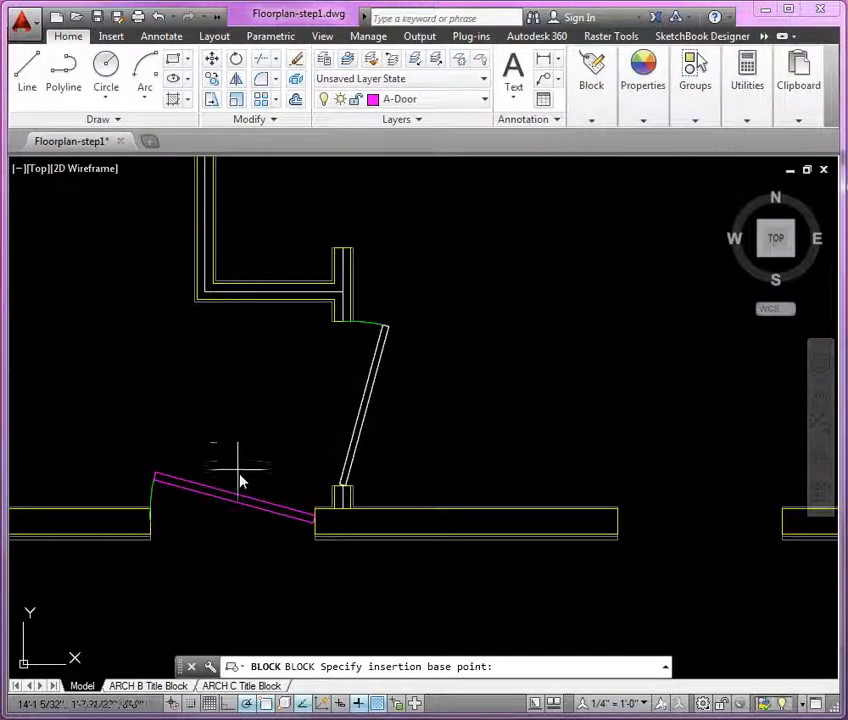
{"action": "scroll", "coordinate": [343, 514], "scroll_direction": "up", "scroll_amount": 3}
{"action": "scroll", "coordinate": [343, 510], "scroll_direction": "up", "scroll_amount": 2}
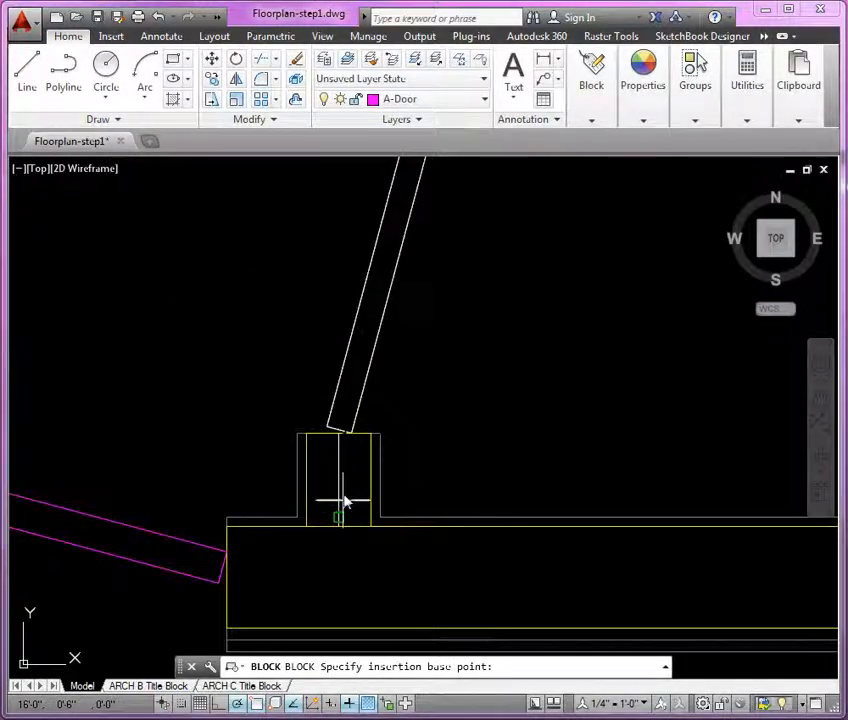
{"action": "scroll", "coordinate": [340, 443], "scroll_direction": "up", "scroll_amount": 3}
{"action": "left_click", "coordinate": [337, 439]}
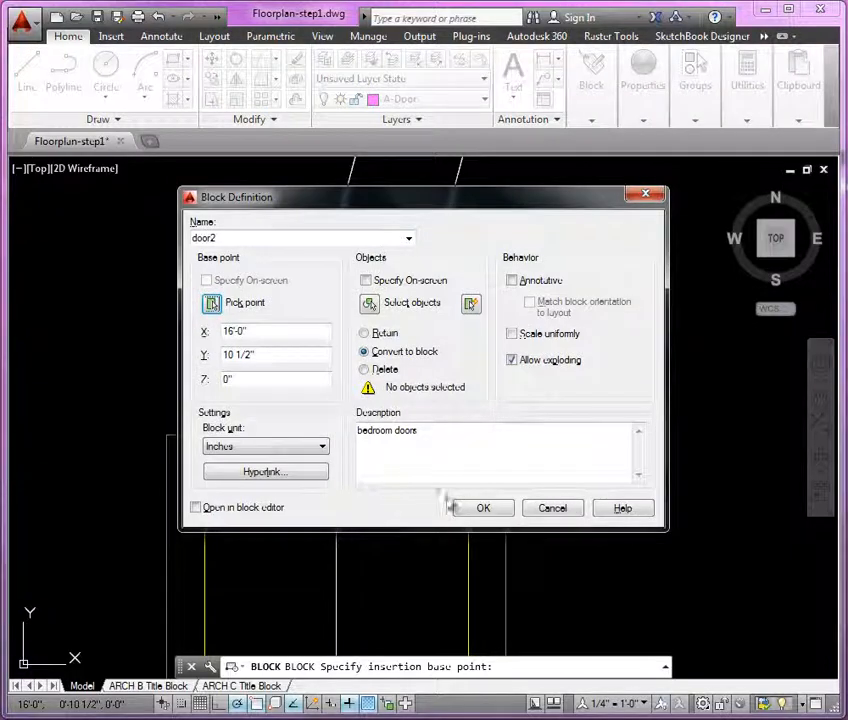
Select the interior door leaf and its swing arc as the block's objects and create the block, converting them in place
{"action": "left_click", "coordinate": [370, 305]}
{"action": "scroll", "coordinate": [392, 438], "scroll_direction": "down", "scroll_amount": 2}
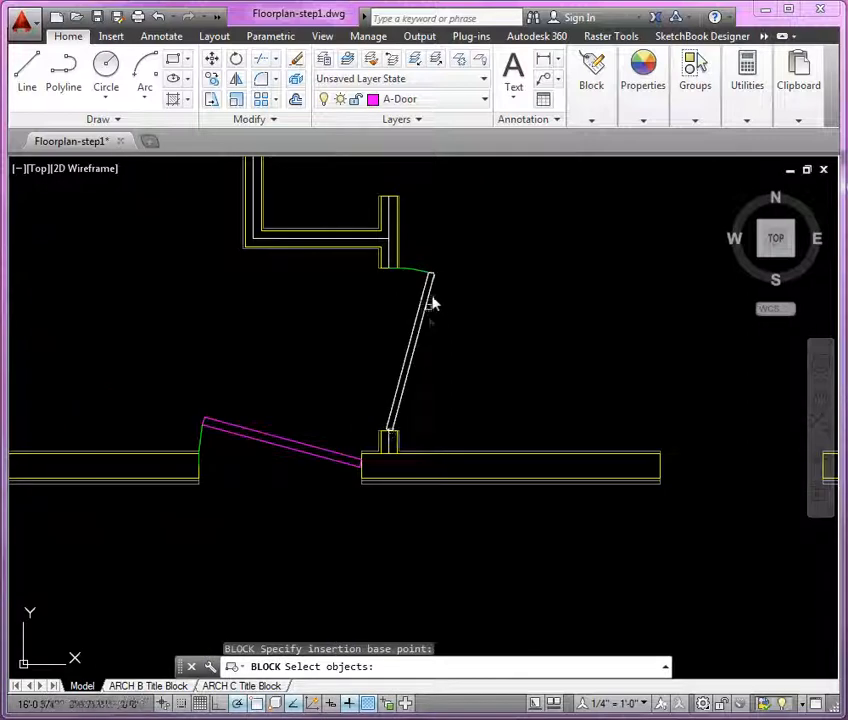
{"action": "left_click", "coordinate": [420, 282]}
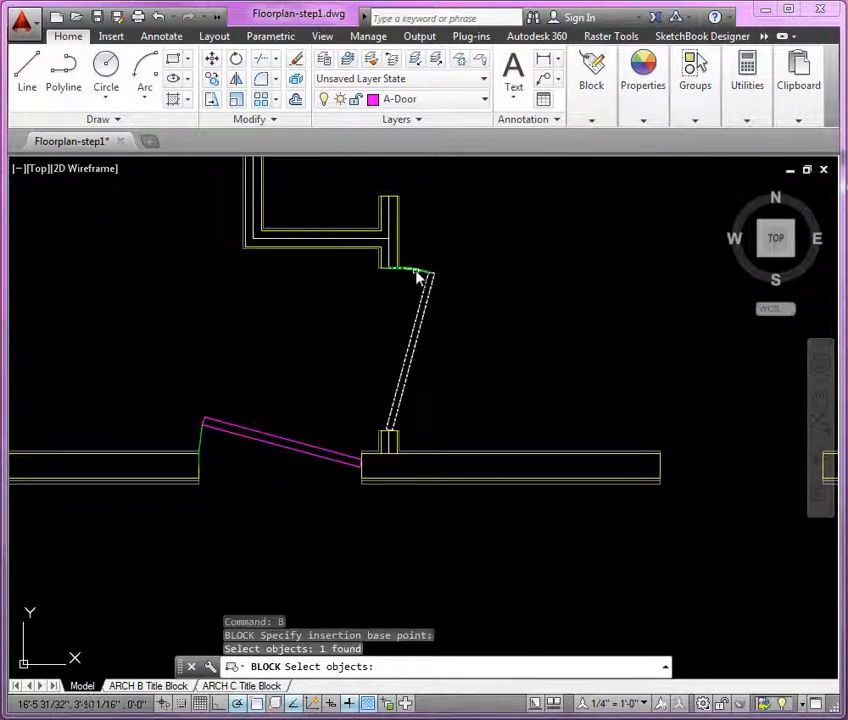
{"action": "left_click", "coordinate": [416, 271]}
{"action": "key", "text": "Return"}
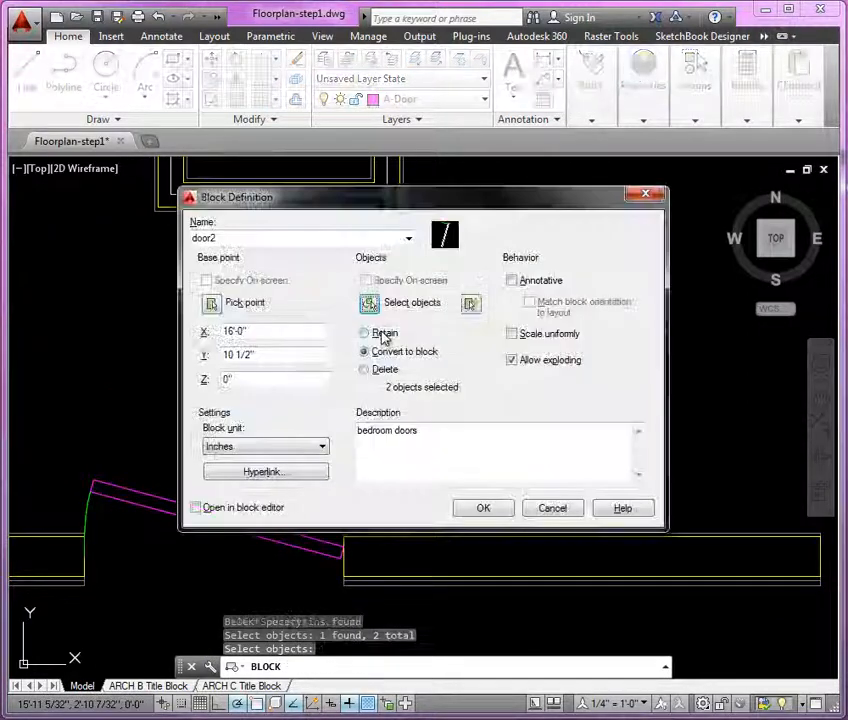
{"action": "left_click", "coordinate": [482, 509]}
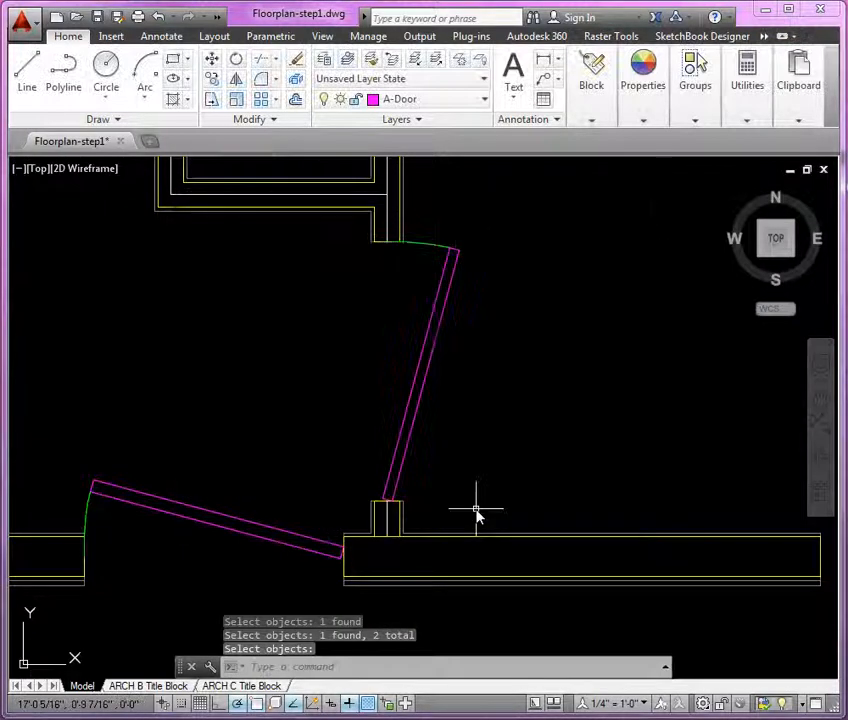
Insert the door2 block with its insertion point at the midpoint of the short wall stub's end beside the upper exterior door
{"action": "scroll", "coordinate": [470, 432], "scroll_direction": "down", "scroll_amount": 3}
{"action": "middle_click_drag", "start_coordinate": [480, 395], "coordinate": [400, 488]}
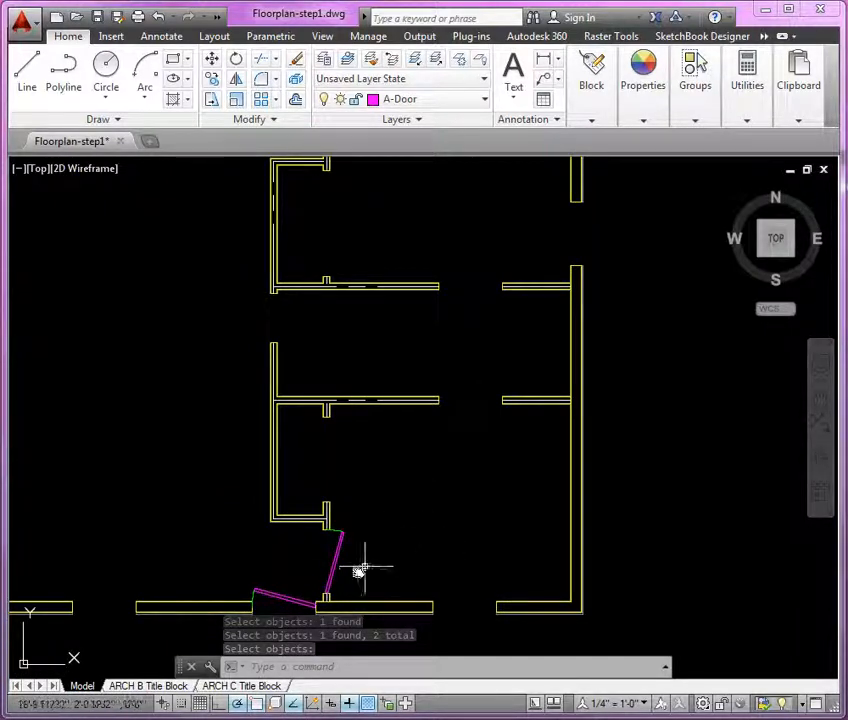
{"action": "scroll", "coordinate": [435, 276], "scroll_direction": "down", "scroll_amount": 2}
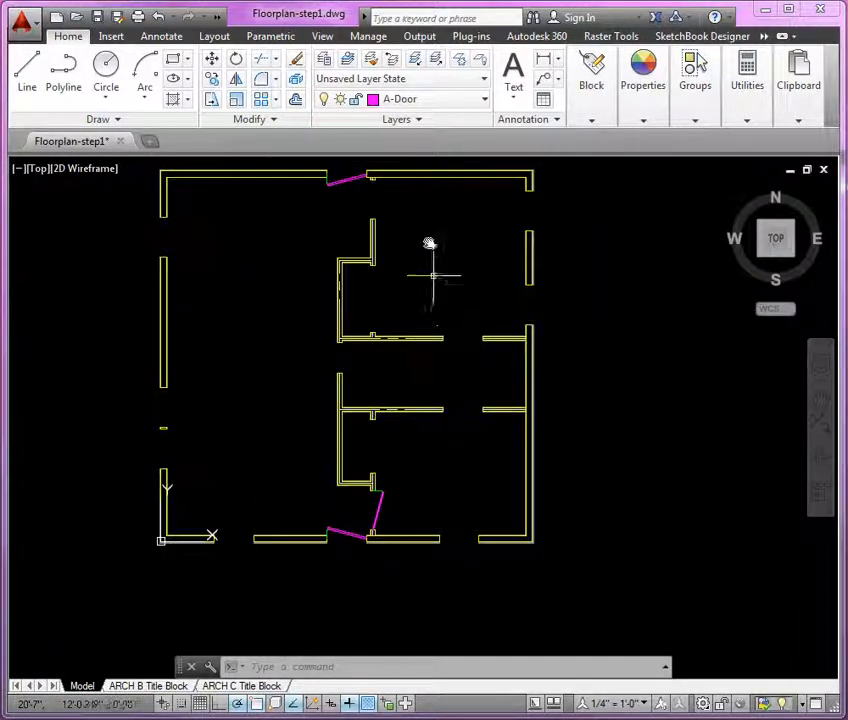
{"action": "scroll", "coordinate": [382, 303], "scroll_direction": "up", "scroll_amount": 6}
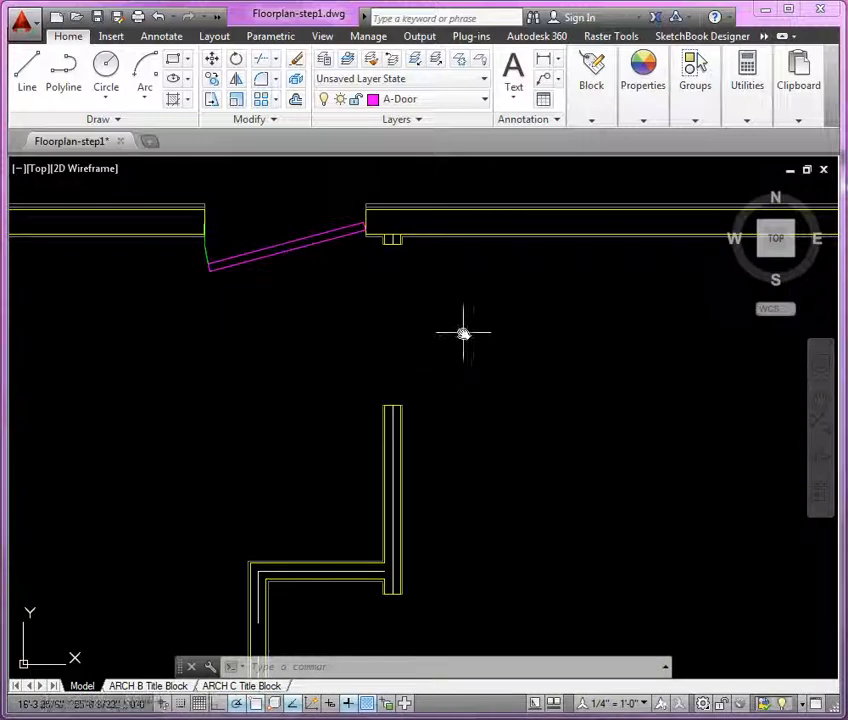
{"action": "scroll", "coordinate": [490, 300], "scroll_direction": "down", "scroll_amount": 5}
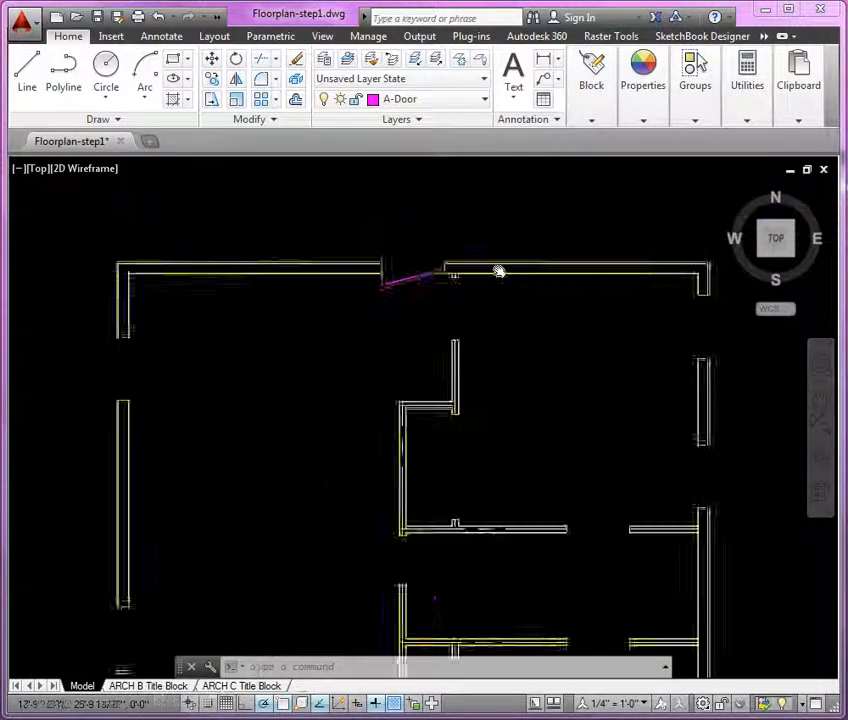
{"action": "scroll", "coordinate": [495, 320], "scroll_direction": "up", "scroll_amount": 5}
{"action": "middle_click_drag", "start_coordinate": [433, 263], "coordinate": [433, 316]}
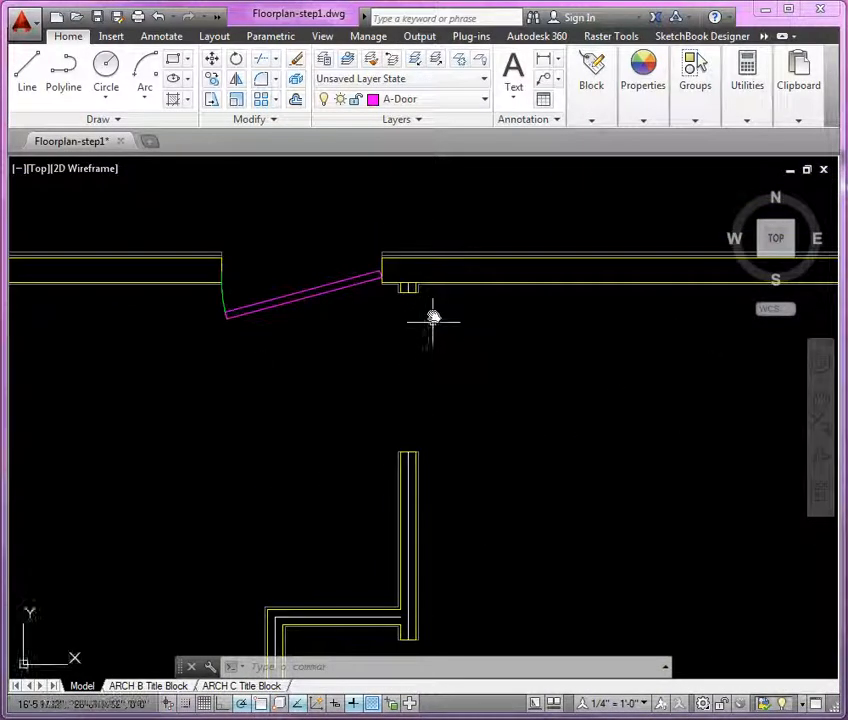
{"action": "scroll", "coordinate": [433, 316], "scroll_direction": "up", "scroll_amount": 2}
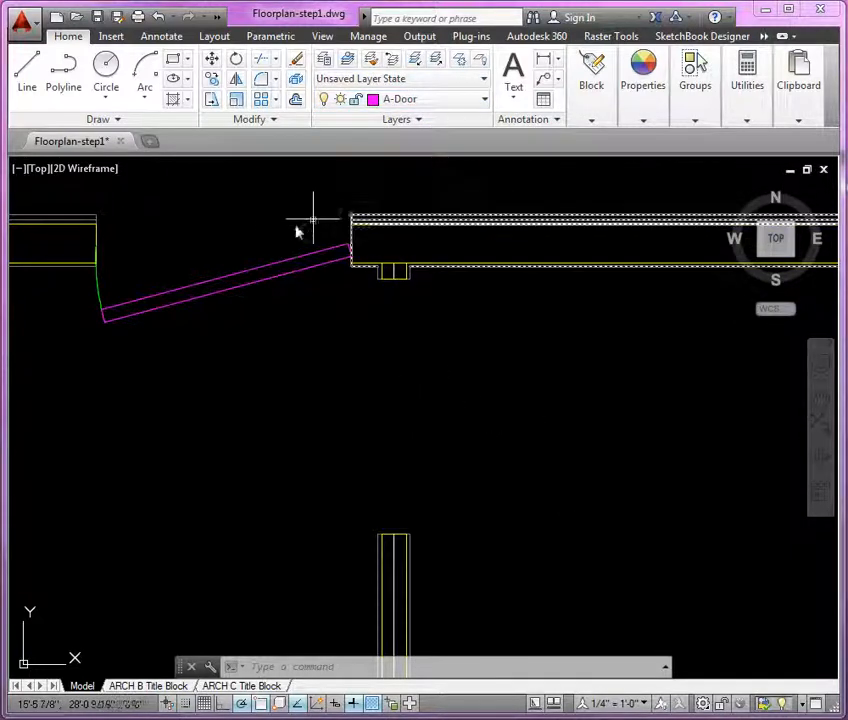
{"action": "left_click", "coordinate": [111, 36]}
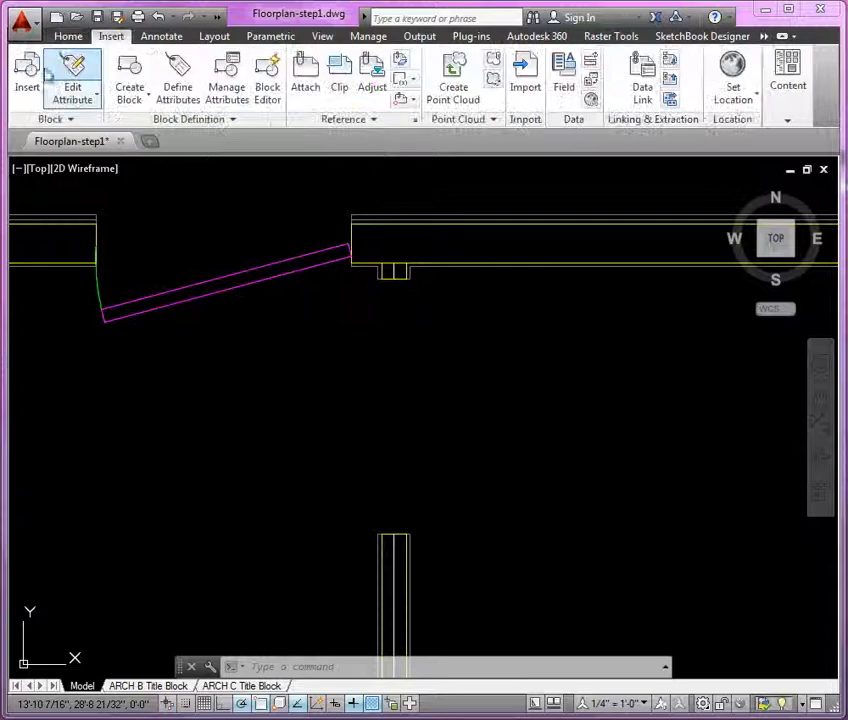
{"action": "left_click", "coordinate": [32, 76]}
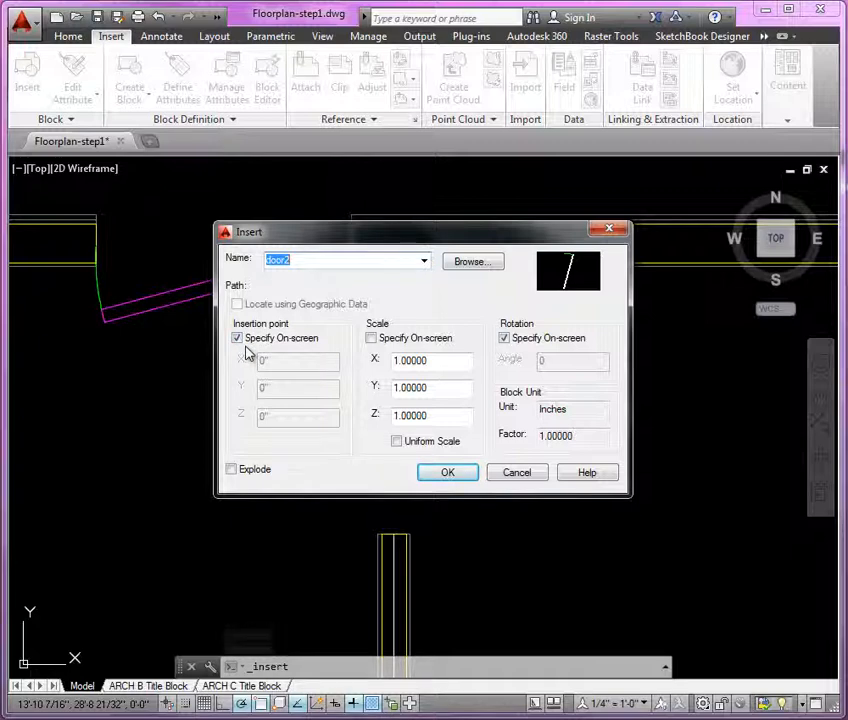
{"action": "left_click", "coordinate": [440, 478]}
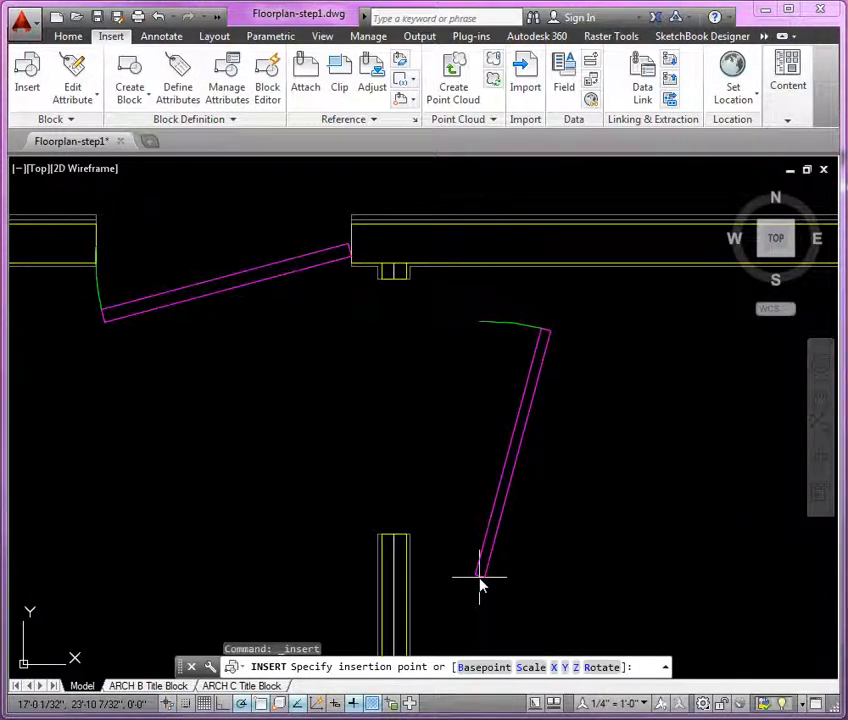
{"action": "scroll", "coordinate": [394, 284], "scroll_direction": "up", "scroll_amount": 3}
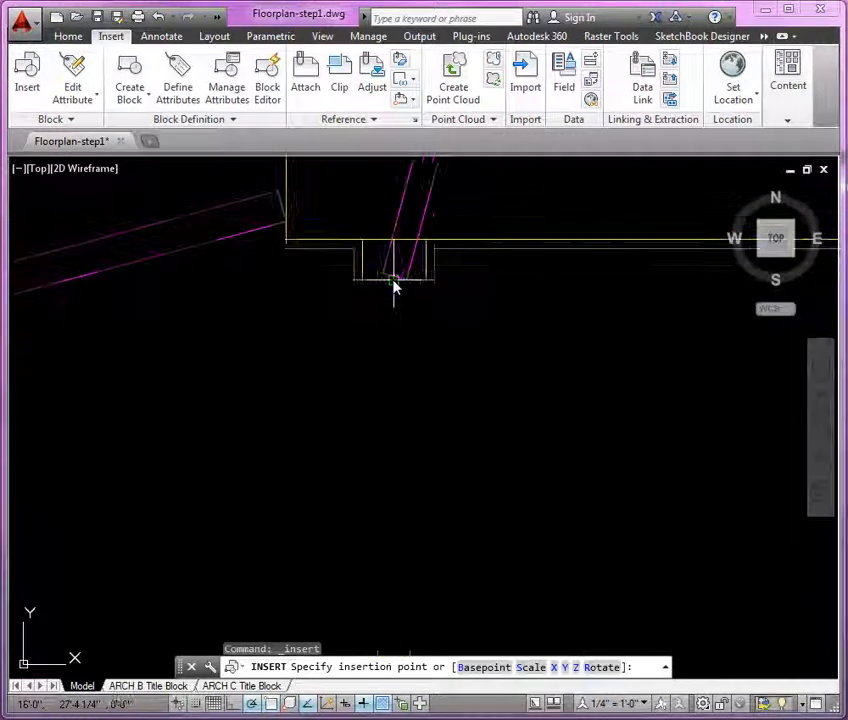
{"action": "left_click", "coordinate": [394, 284]}
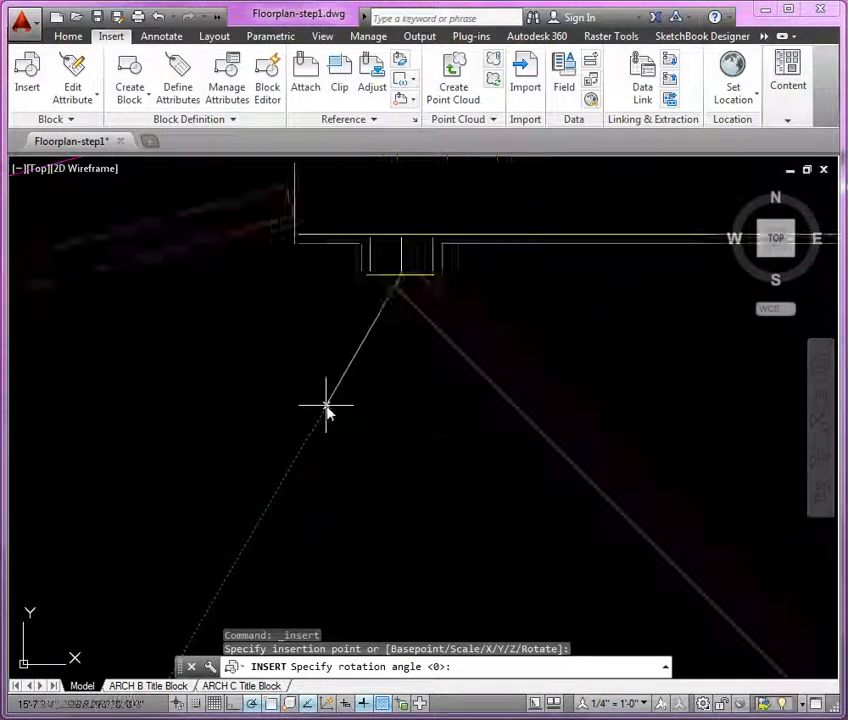
Rotate the inserted door so its leaf runs straight down across the opening, and dismiss the repeated block insertion
{"action": "scroll", "coordinate": [326, 405], "scroll_direction": "down", "scroll_amount": 2}
{"action": "scroll", "coordinate": [440, 286], "scroll_direction": "down", "scroll_amount": 5}
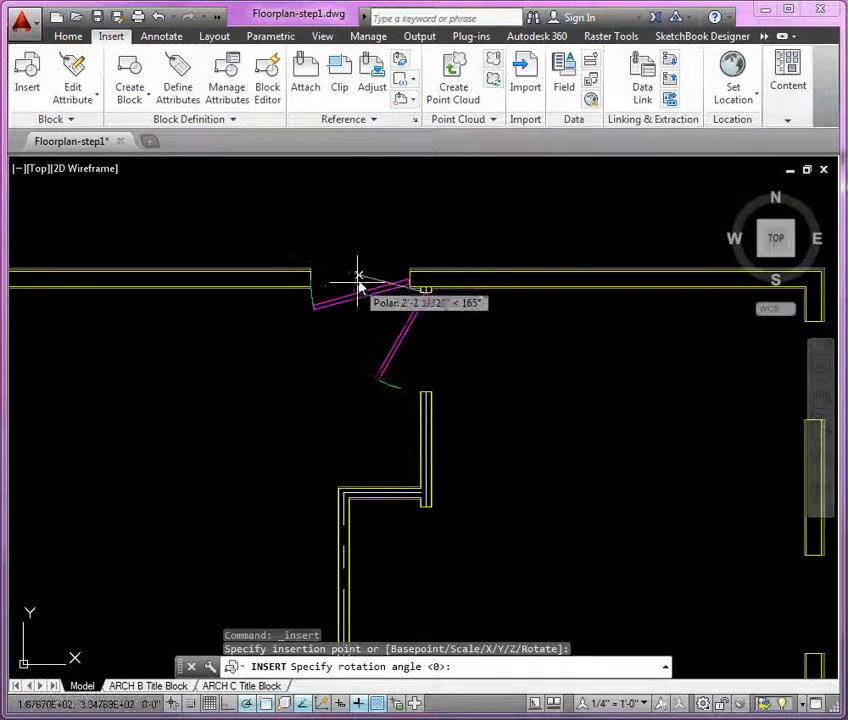
{"action": "left_click", "coordinate": [353, 317]}
{"action": "key", "text": "Return"}
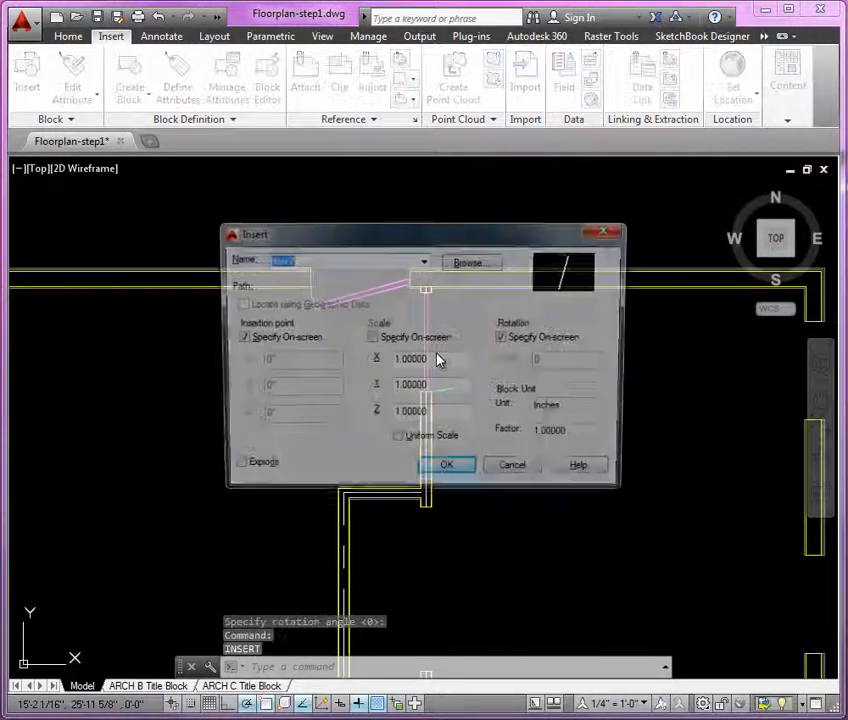
{"action": "left_click", "coordinate": [517, 474]}
Mirror the upper interior door about a vertical line through the stub's midpoint, erasing the source object
{"action": "scroll", "coordinate": [531, 388], "scroll_direction": "up", "scroll_amount": 3}
{"action": "scroll", "coordinate": [433, 454], "scroll_direction": "down", "scroll_amount": 2}
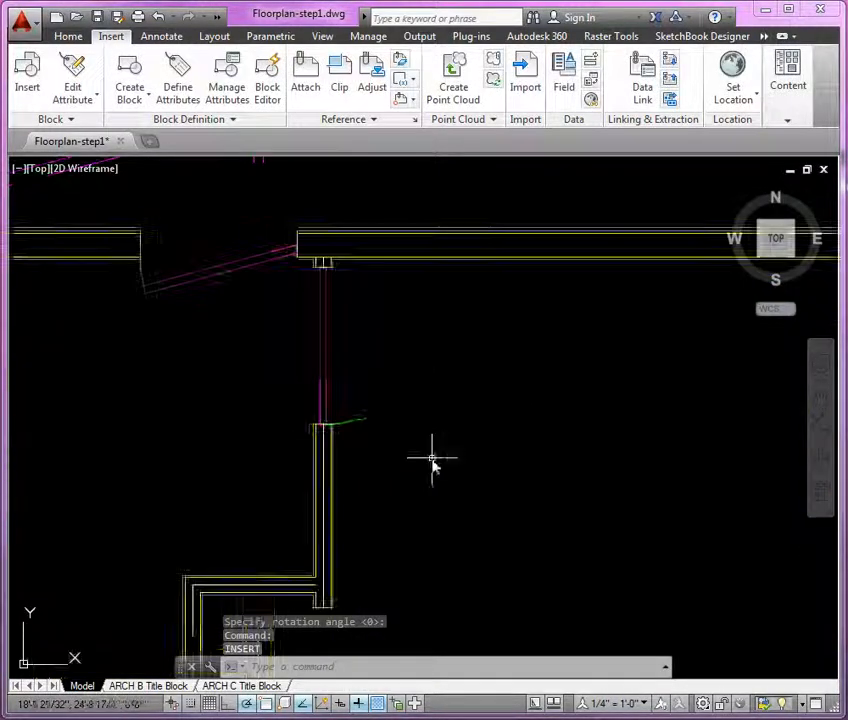
{"action": "scroll", "coordinate": [327, 323], "scroll_direction": "up", "scroll_amount": 1}
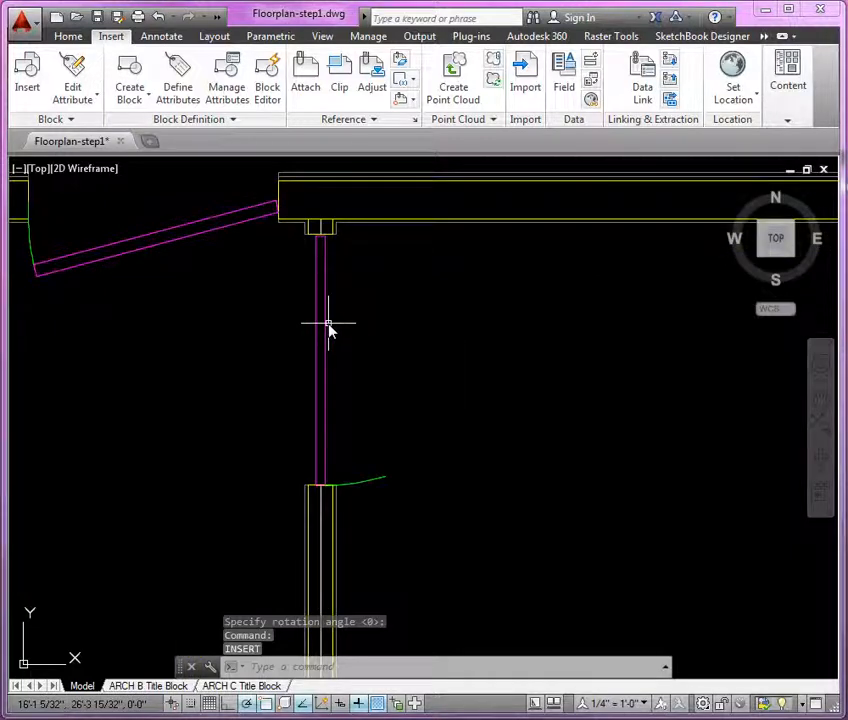
{"action": "type", "text": "mi"}
{"action": "key", "text": "Return"}
{"action": "left_click", "coordinate": [325, 337]}
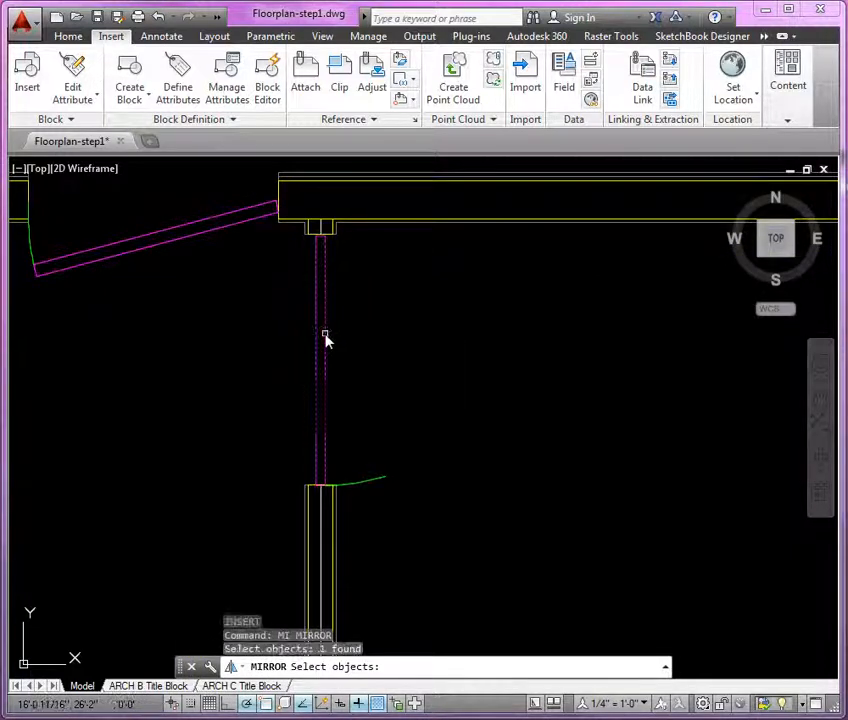
{"action": "key", "text": "Return"}
{"action": "scroll", "coordinate": [326, 280], "scroll_direction": "up", "scroll_amount": 2}
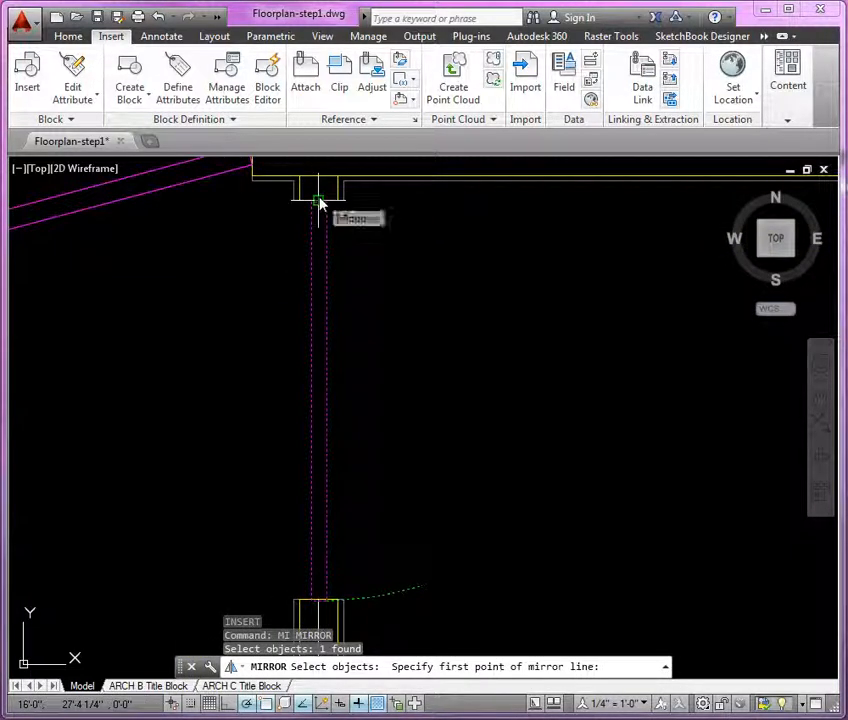
{"action": "left_click", "coordinate": [319, 203]}
{"action": "left_click", "coordinate": [319, 296]}
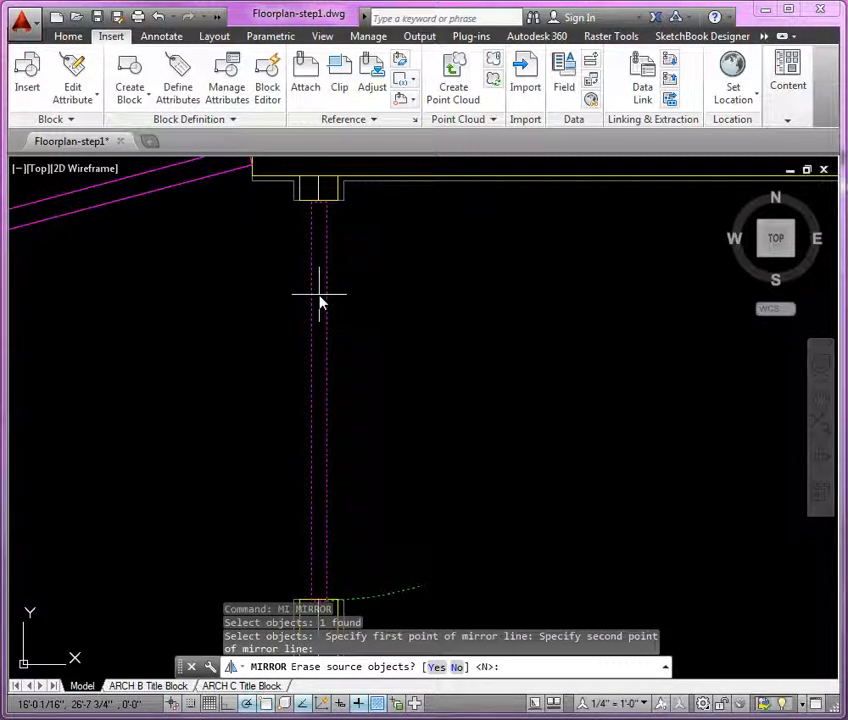
{"action": "type", "text": "yes"}
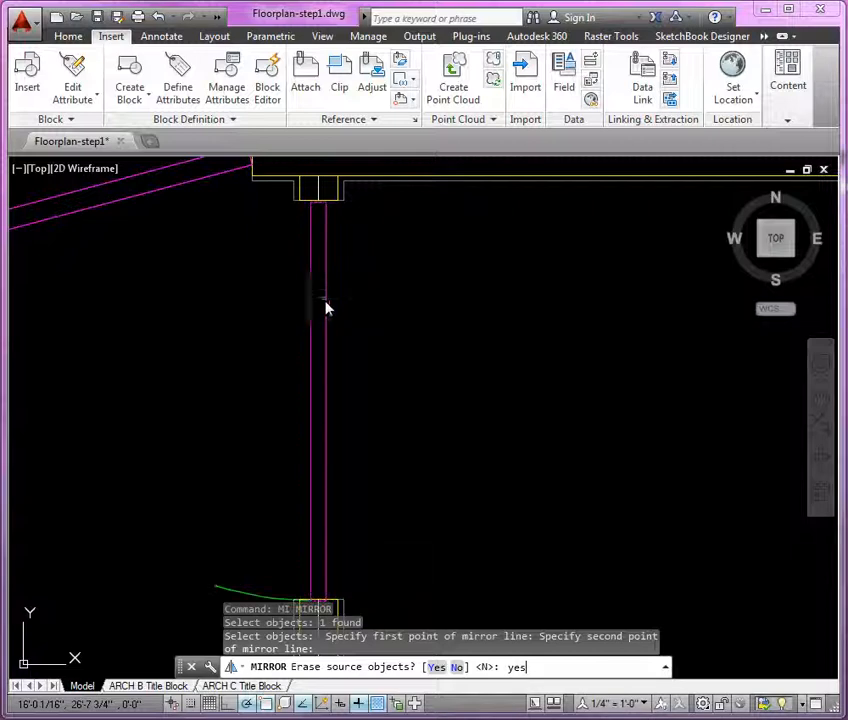
{"action": "key", "text": "Return"}
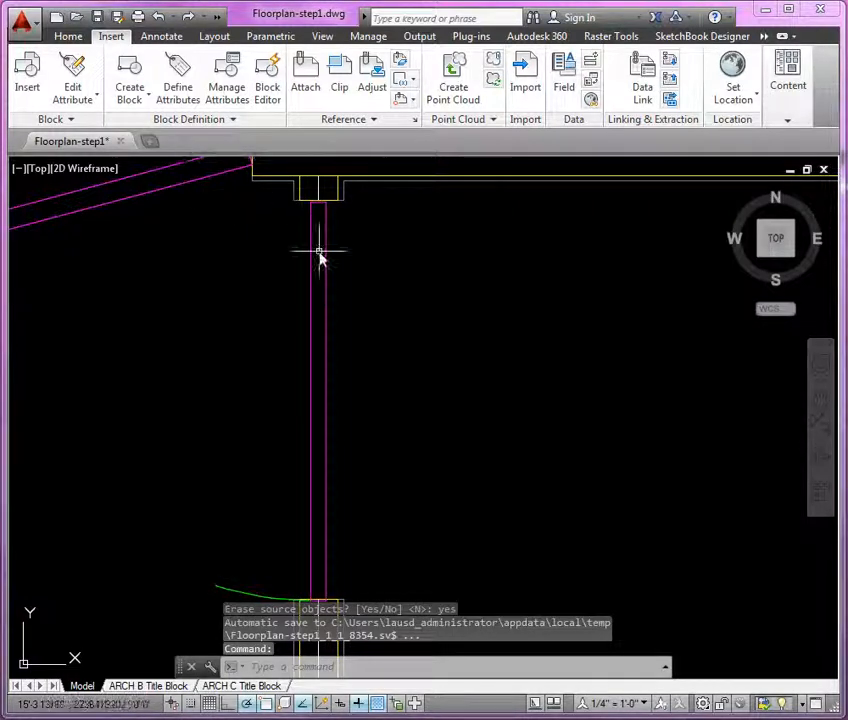
Rotate the mirrored door about the stub's midpoint by about 15 degrees counterclockwise, so its swing arc meets the wall end below
{"action": "left_click", "coordinate": [322, 255]}
{"action": "right_click", "coordinate": [403, 274]}
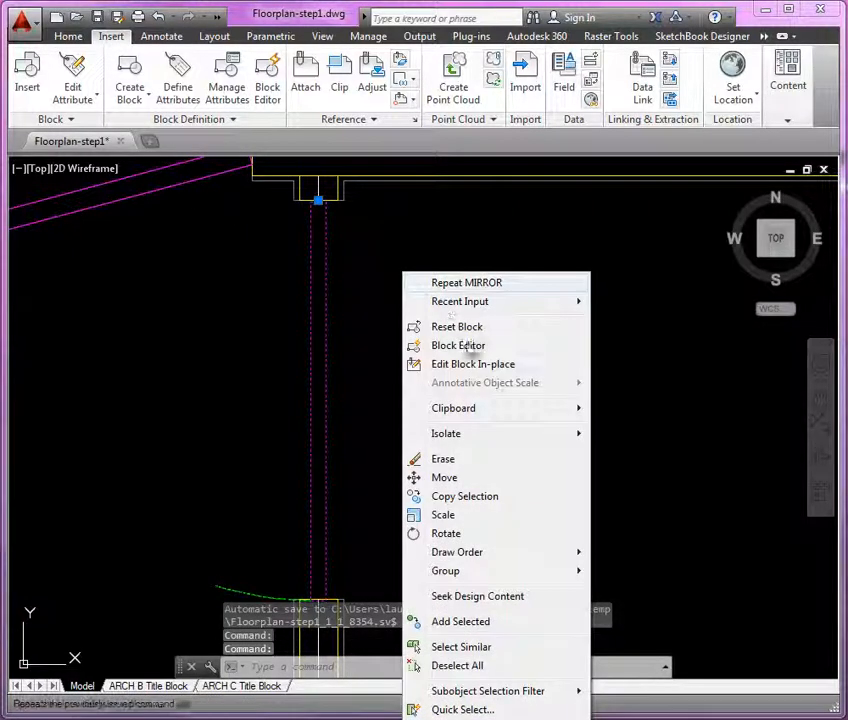
{"action": "left_click", "coordinate": [443, 534]}
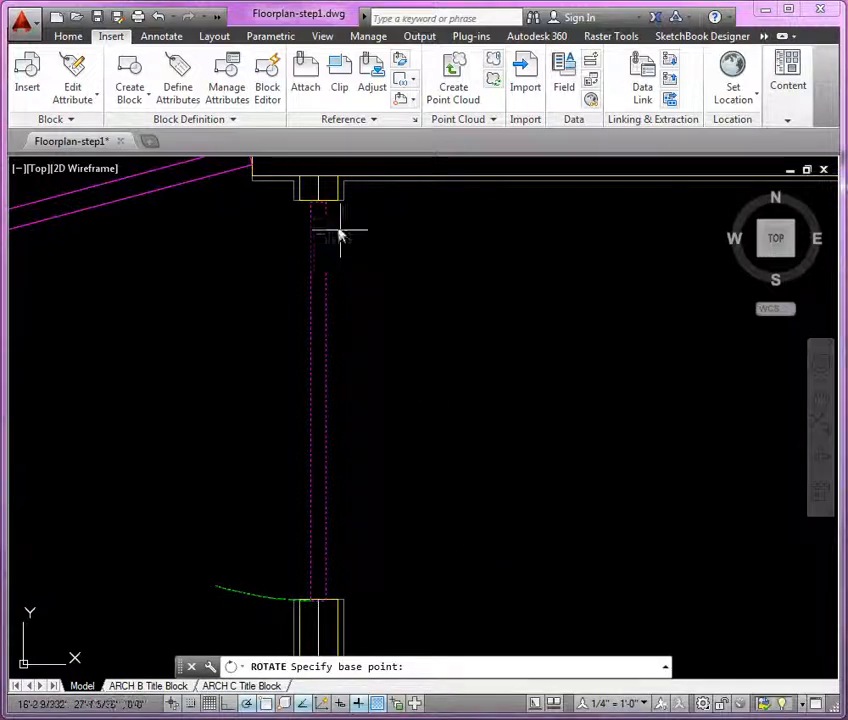
{"action": "left_click", "coordinate": [320, 208]}
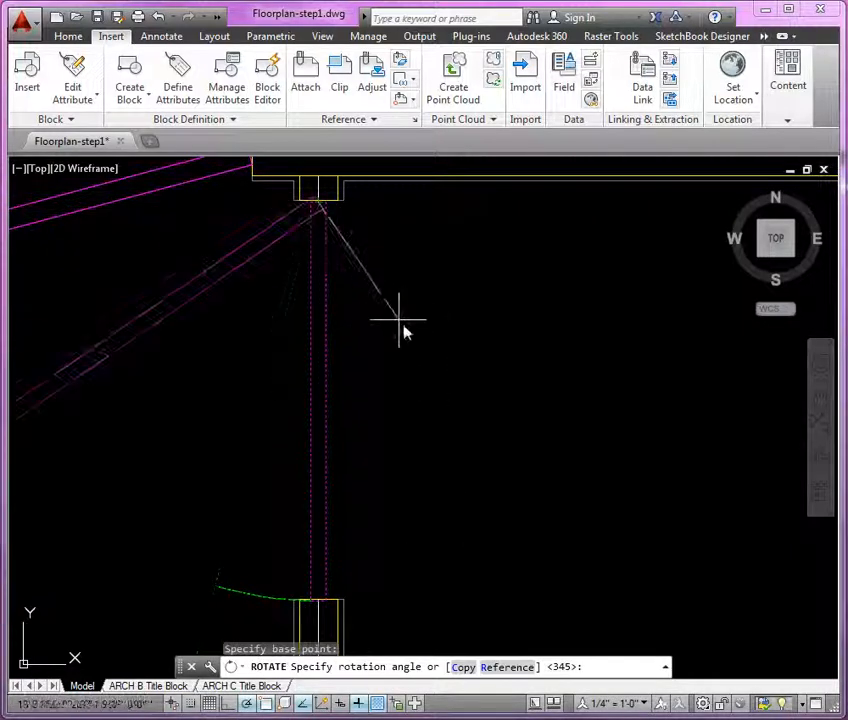
{"action": "scroll", "coordinate": [510, 240], "scroll_direction": "down", "scroll_amount": 4}
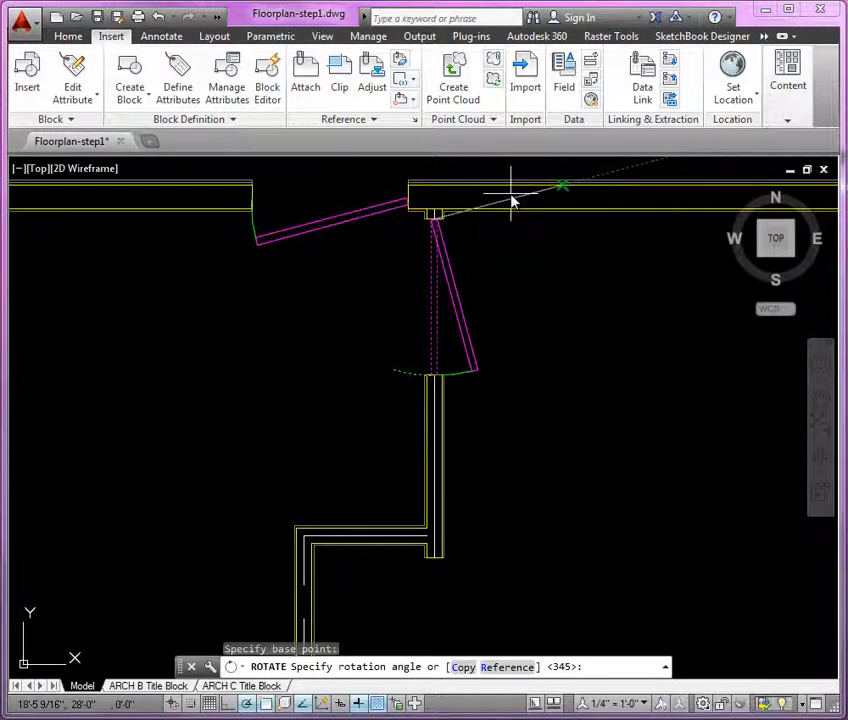
{"action": "left_click", "coordinate": [511, 197]}
Insert another door2 block at the midpoint of the east jamb in the lower horizontal partition's opening
{"action": "scroll", "coordinate": [350, 214], "scroll_direction": "down", "scroll_amount": 3}
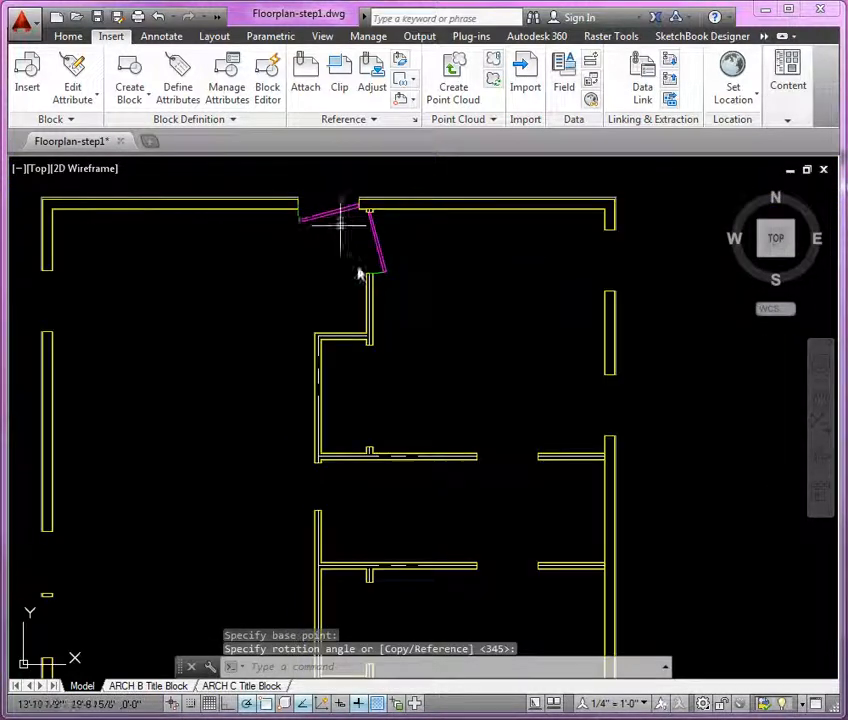
{"action": "middle_click_drag", "start_coordinate": [430, 363], "coordinate": [435, 311]}
{"action": "scroll", "coordinate": [421, 286], "scroll_direction": "down", "scroll_amount": 3}
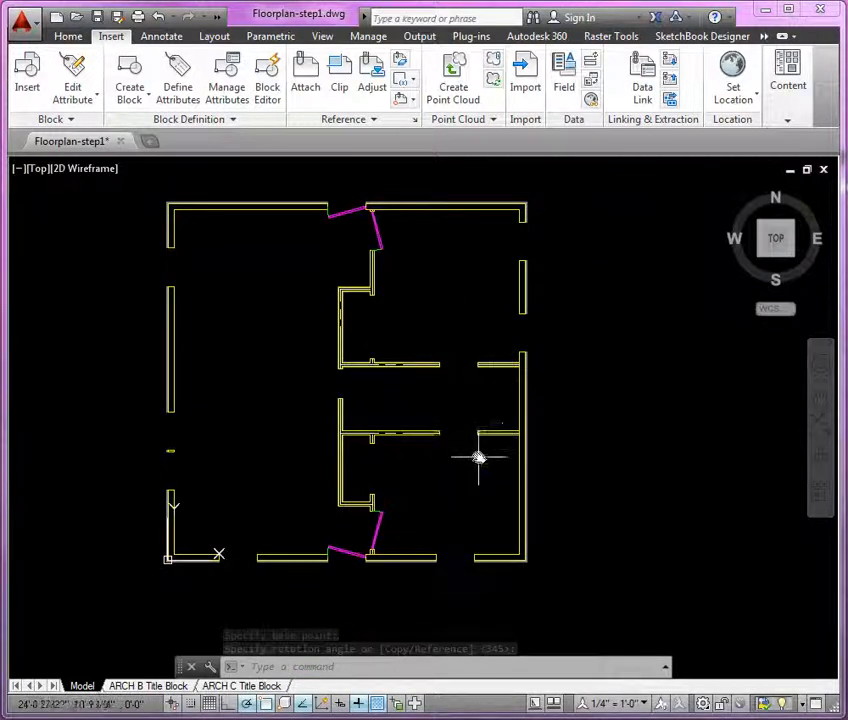
{"action": "scroll", "coordinate": [488, 440], "scroll_direction": "up", "scroll_amount": 8}
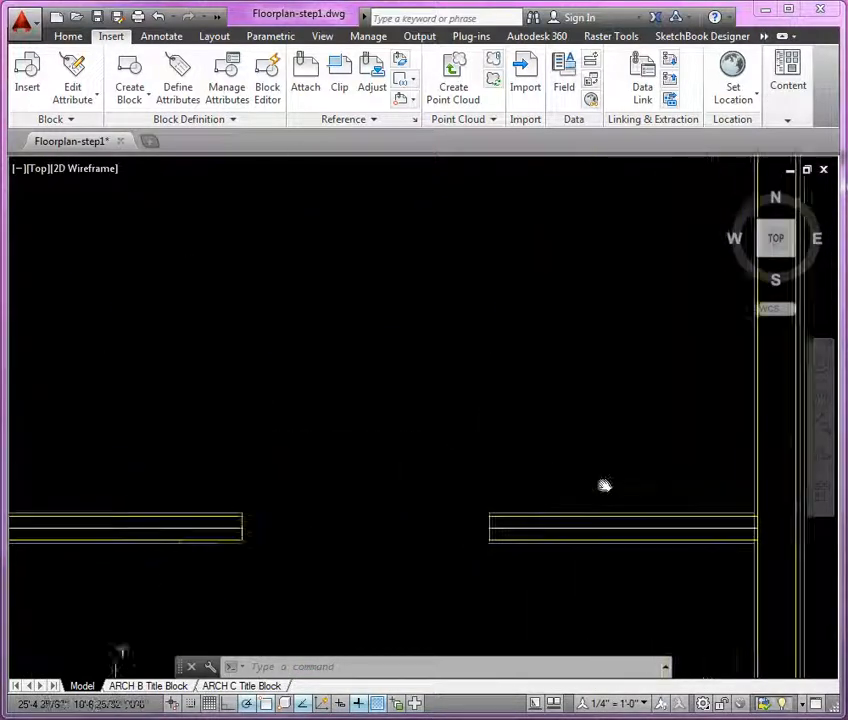
{"action": "middle_click_drag", "start_coordinate": [604, 485], "coordinate": [639, 488]}
{"action": "type", "text": "I"}
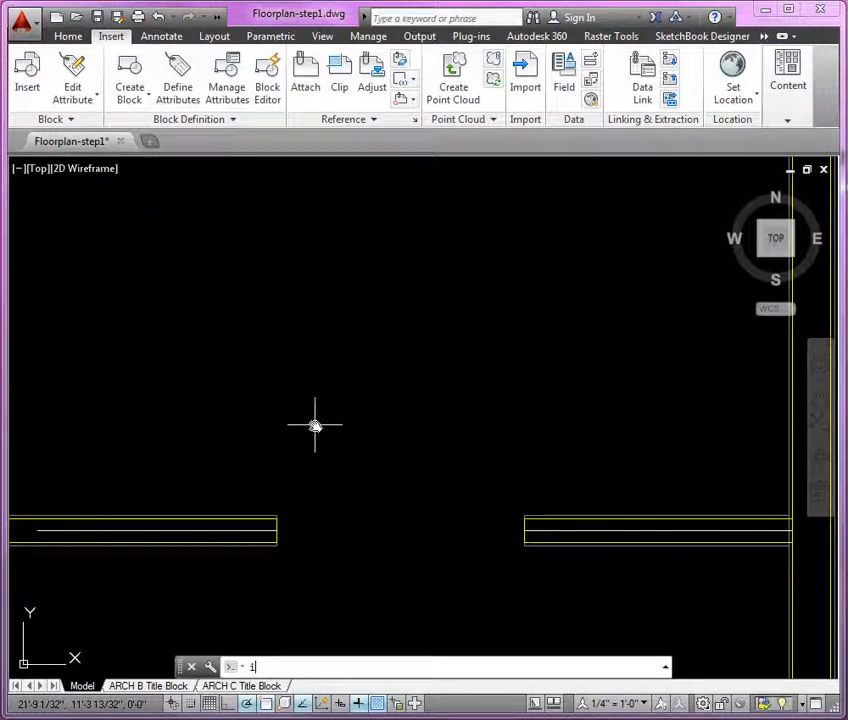
{"action": "key", "text": "Return"}
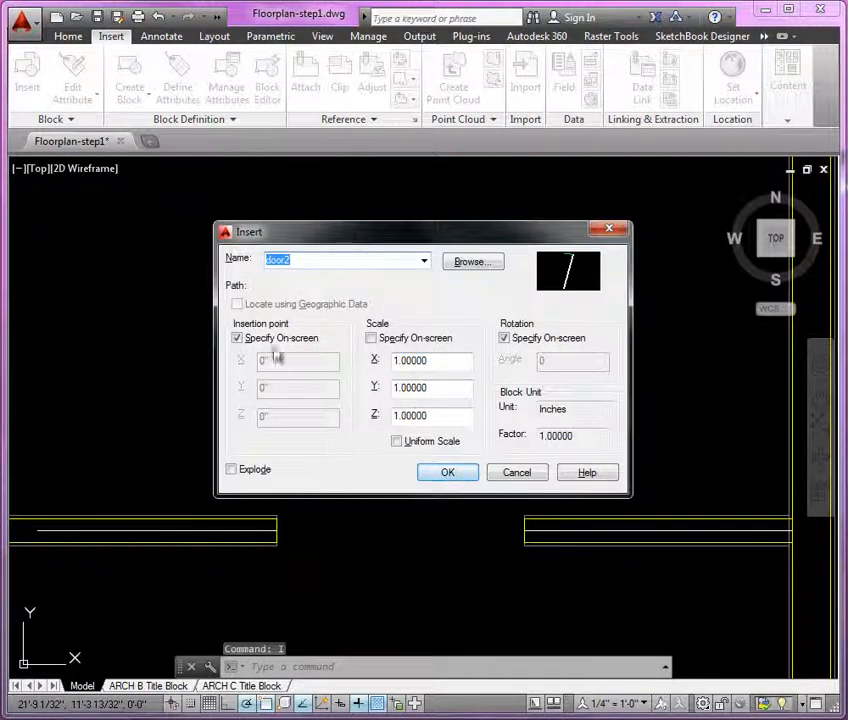
{"action": "left_click", "coordinate": [451, 477]}
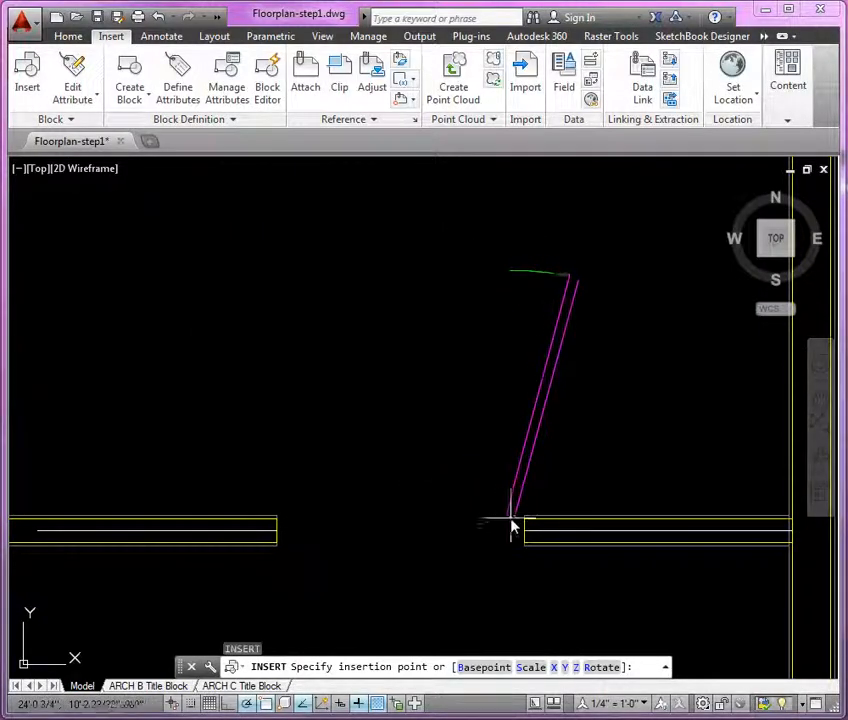
{"action": "scroll", "coordinate": [538, 555], "scroll_direction": "up", "scroll_amount": 4}
{"action": "left_click", "coordinate": [547, 557]}
Rotate the inserted door 90 degrees so its swing arc reaches the west jamb, and dismiss the repeated block insertion
{"action": "scroll", "coordinate": [547, 553], "scroll_direction": "down", "scroll_amount": 4}
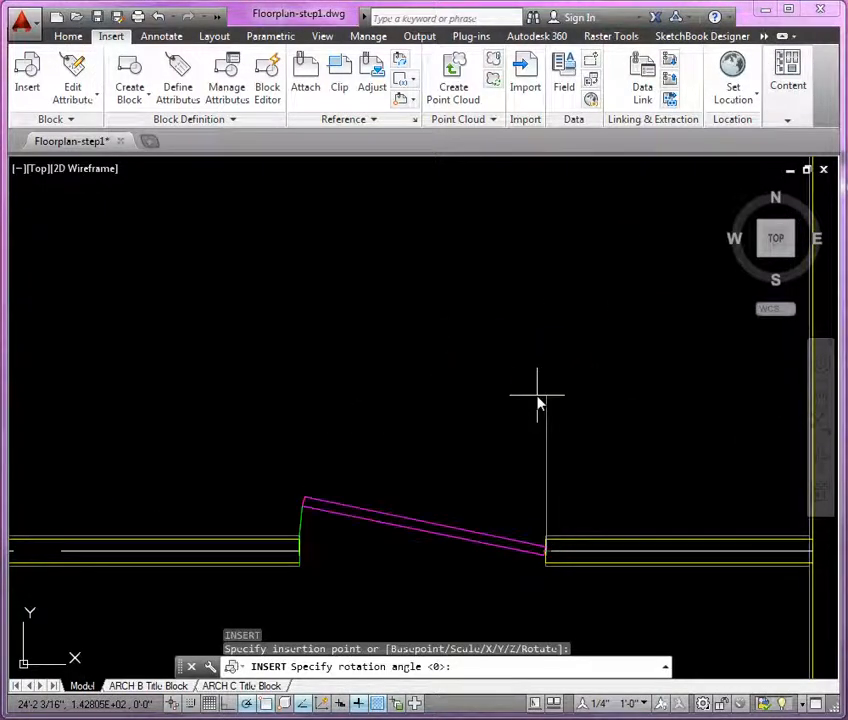
{"action": "left_click", "coordinate": [541, 402]}
{"action": "key", "text": "Return"}
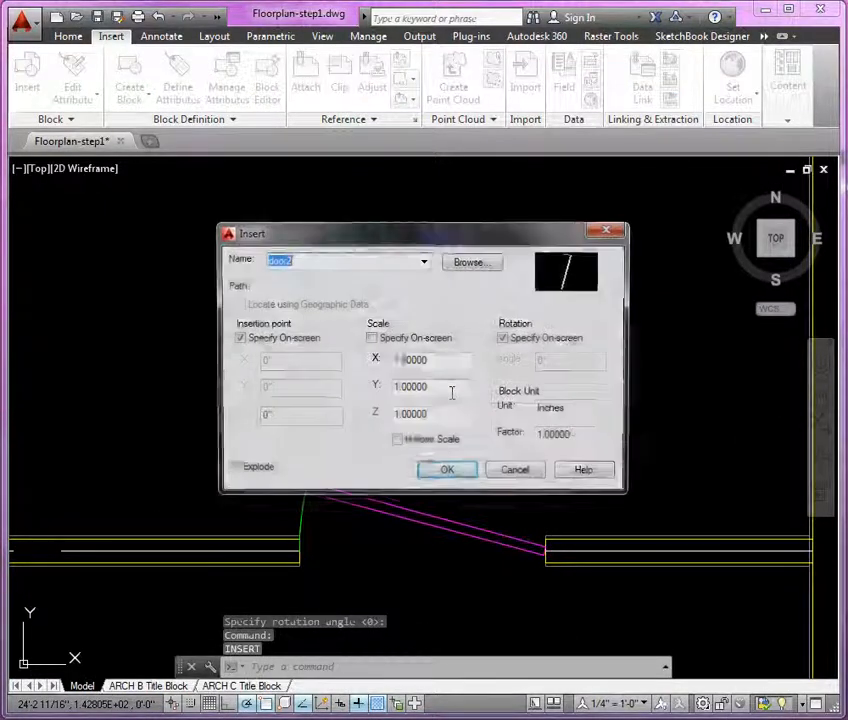
{"action": "left_click", "coordinate": [447, 470]}
{"action": "scroll", "coordinate": [462, 602], "scroll_direction": "down", "scroll_amount": 4}
{"action": "middle_click_drag", "start_coordinate": [473, 549], "coordinate": [450, 488]}
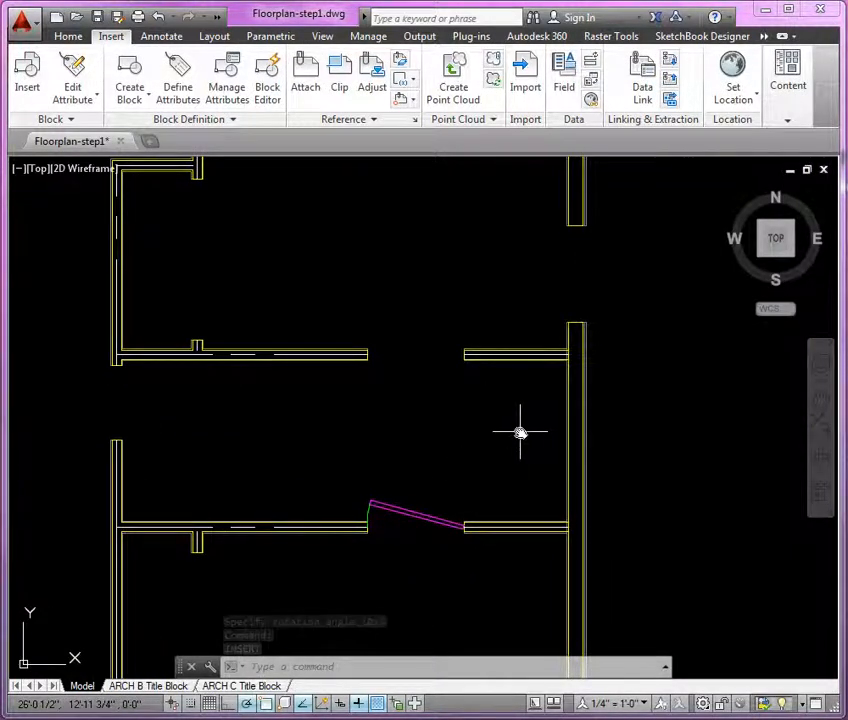
{"action": "scroll", "coordinate": [535, 437], "scroll_direction": "up", "scroll_amount": 3}
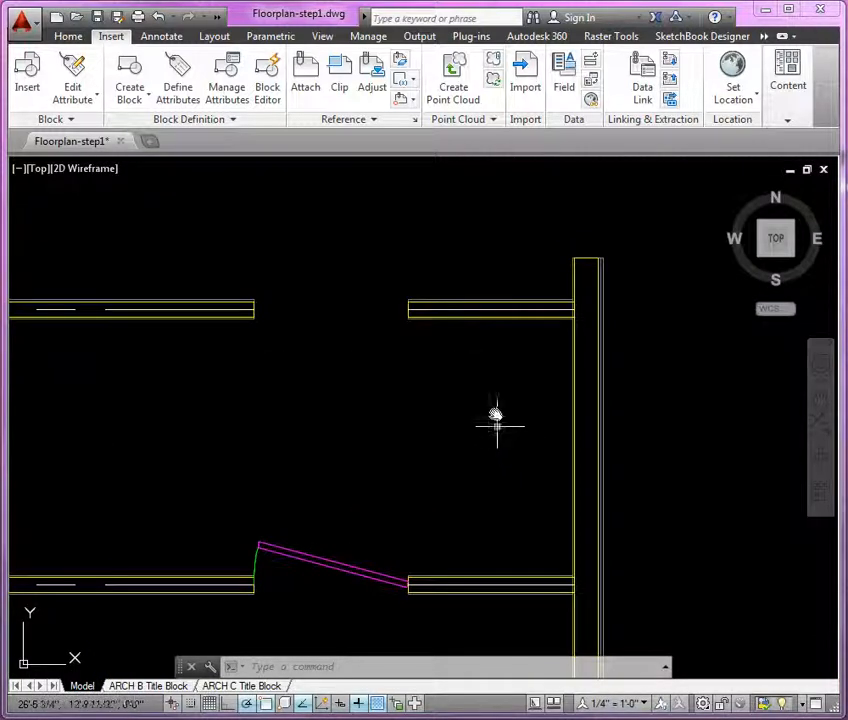
{"action": "scroll", "coordinate": [519, 401], "scroll_direction": "down", "scroll_amount": 3}
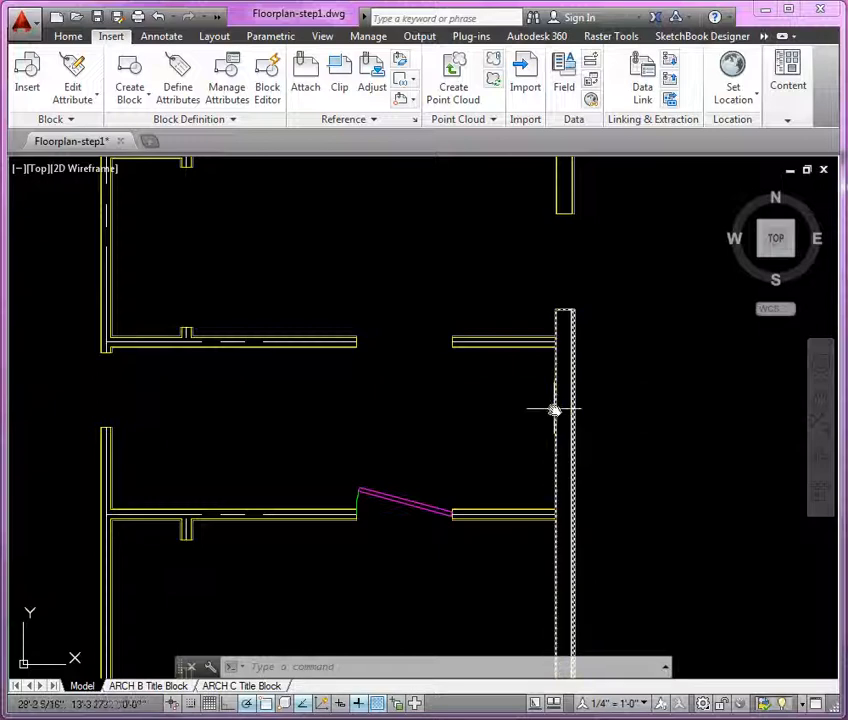
{"action": "type", "text": "arc"}
{"action": "key", "text": "Return"}
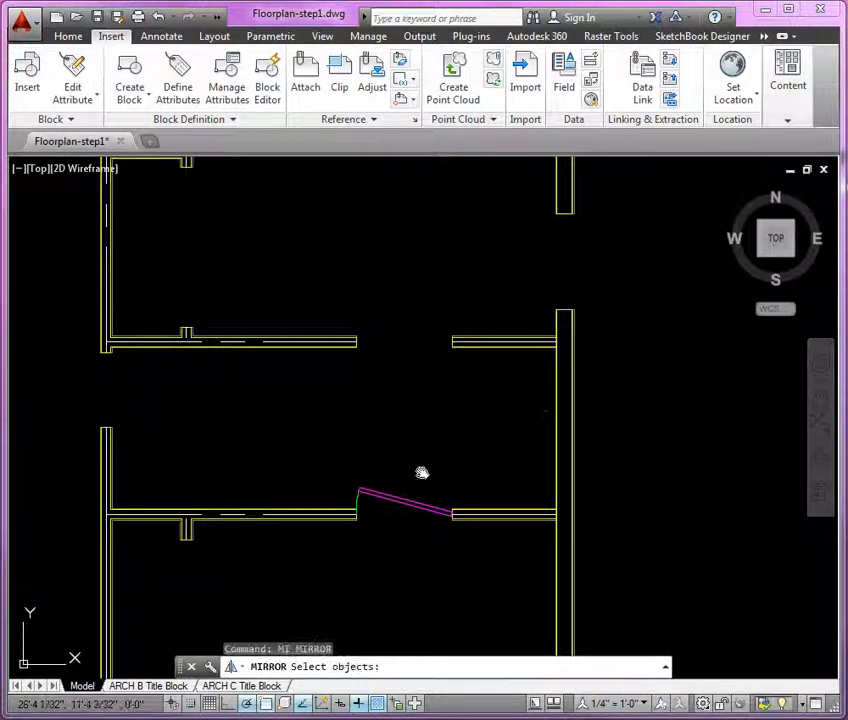
{"action": "left_click", "coordinate": [405, 501]}
{"action": "key", "text": "Return"}
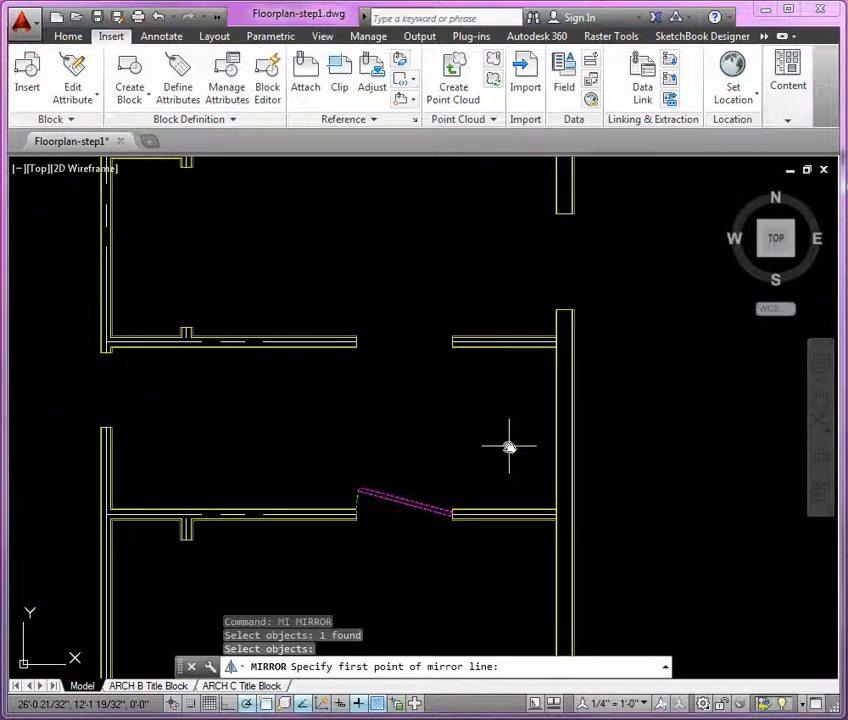
{"action": "key", "text": "Escape"}
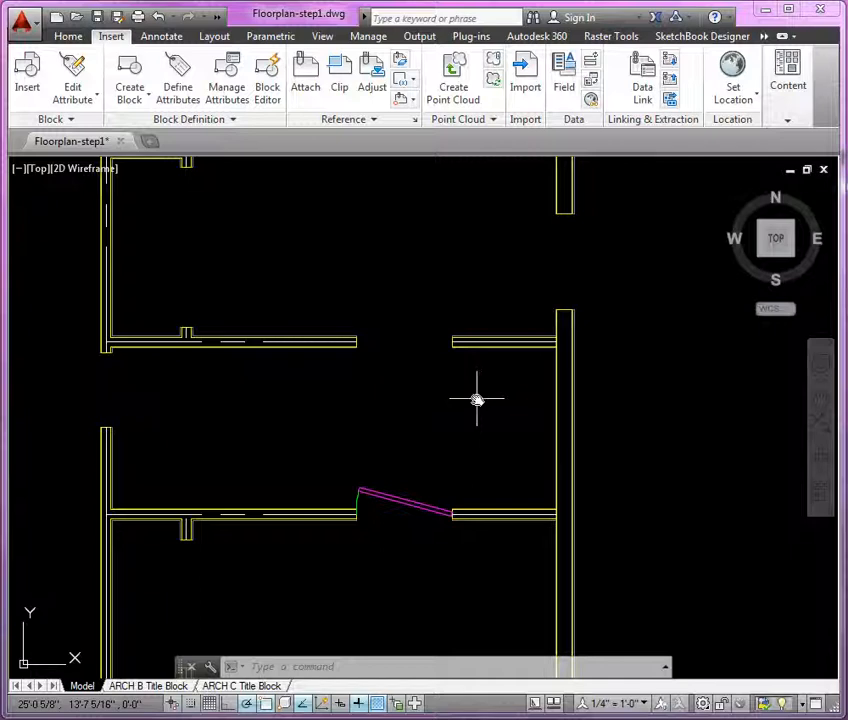
Draw a vertical helper line between the east jambs of the upper and lower horizontal partition openings
{"action": "type", "text": "L"}
{"action": "key", "text": "Return"}
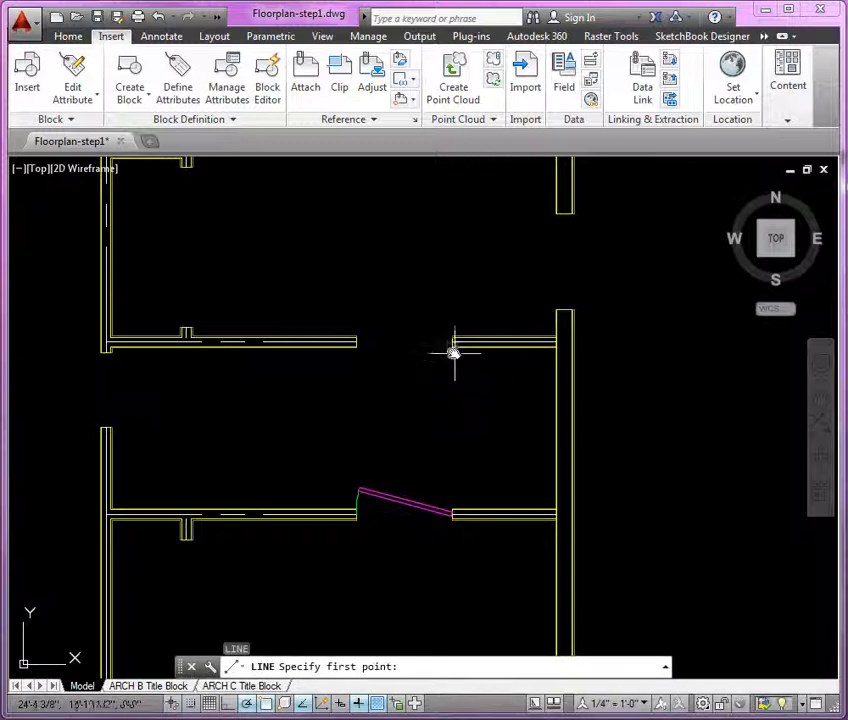
{"action": "left_click", "coordinate": [453, 342]}
{"action": "scroll", "coordinate": [454, 440], "scroll_direction": "up", "scroll_amount": 2}
{"action": "scroll", "coordinate": [460, 458], "scroll_direction": "up", "scroll_amount": 4}
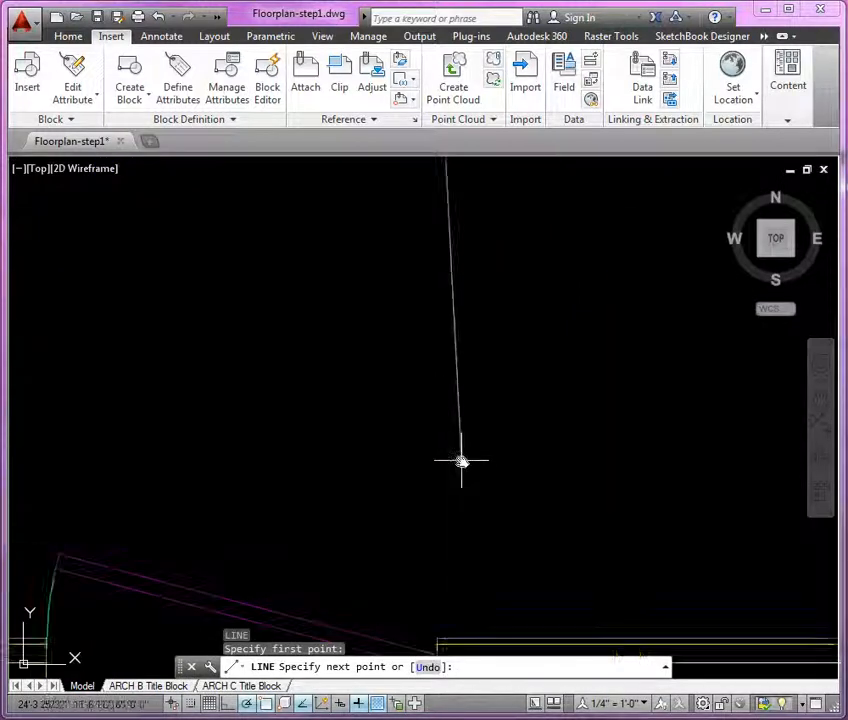
{"action": "scroll", "coordinate": [455, 510], "scroll_direction": "down", "scroll_amount": 2}
{"action": "left_click", "coordinate": [448, 570]}
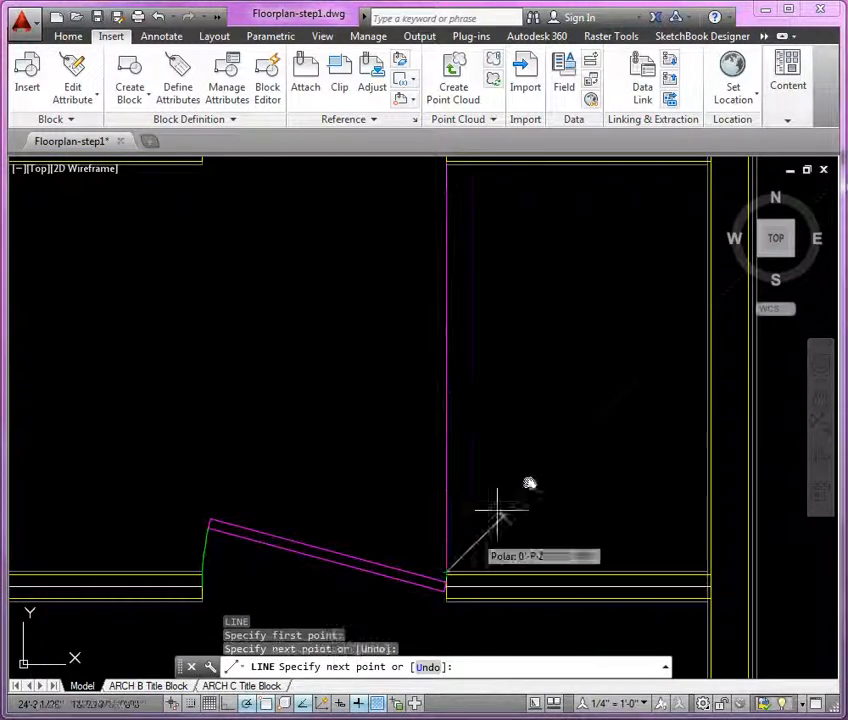
{"action": "key", "text": "Return"}
{"action": "scroll", "coordinate": [530, 480], "scroll_direction": "down", "scroll_amount": 2}
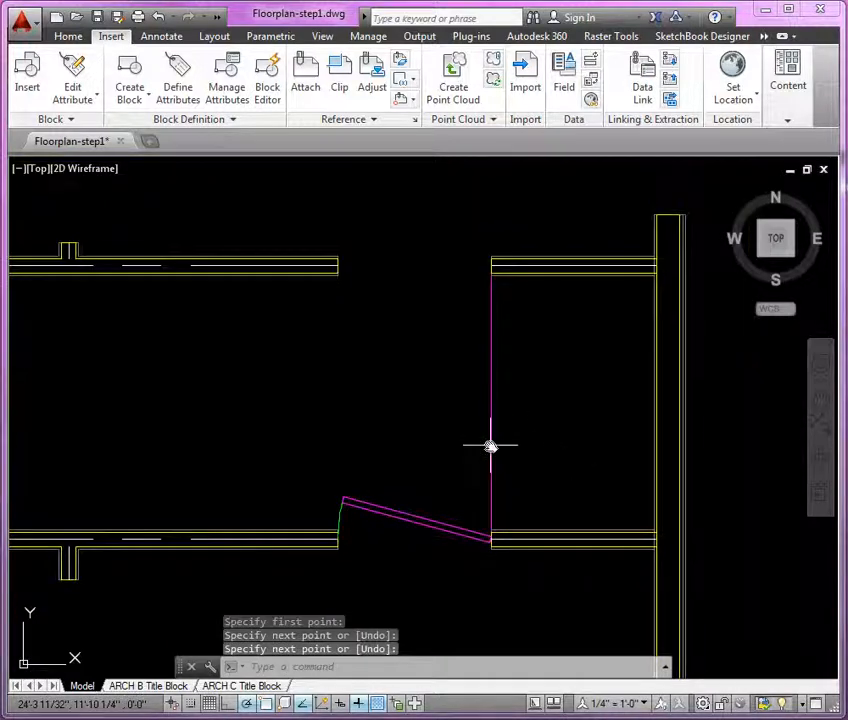
Mirror the lower partition's door about a horizontal line through the helper line's midpoint, keeping the source object
{"action": "type", "text": "mi"}
{"action": "key", "text": "Return"}
{"action": "left_click", "coordinate": [426, 518]}
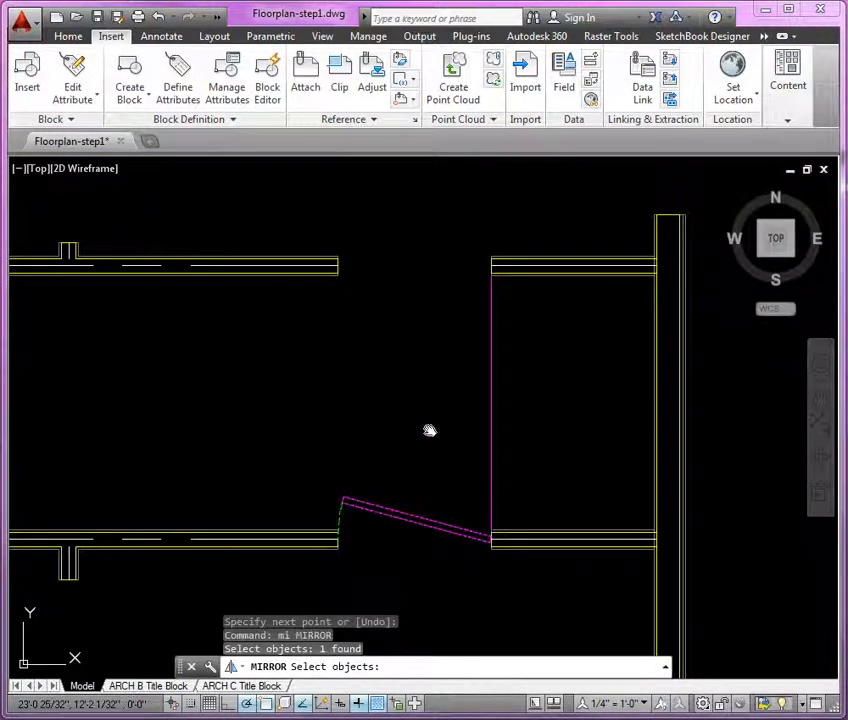
{"action": "key", "text": "Return"}
{"action": "left_click", "coordinate": [489, 401]}
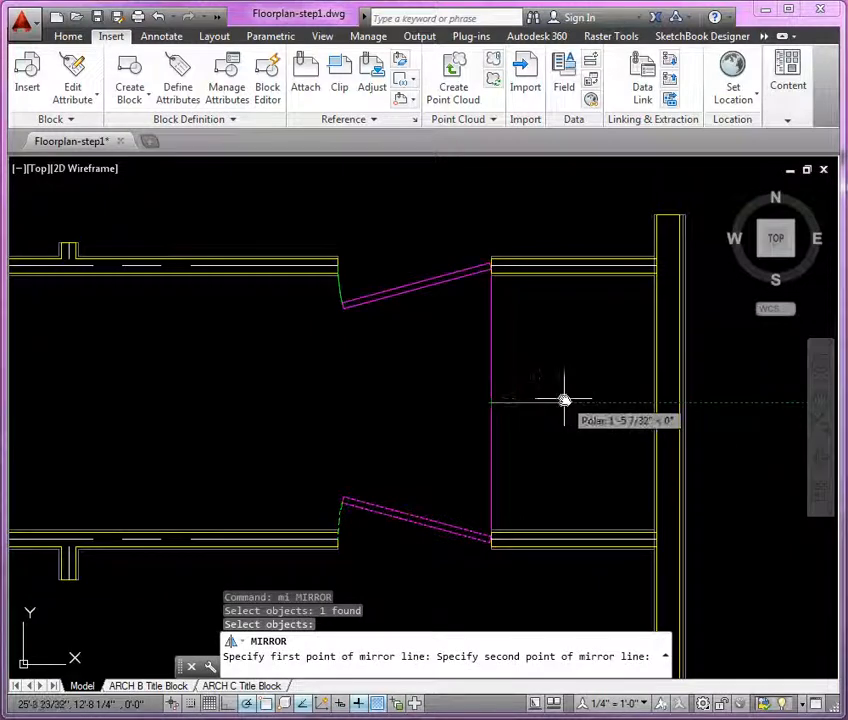
{"action": "left_click", "coordinate": [564, 401]}
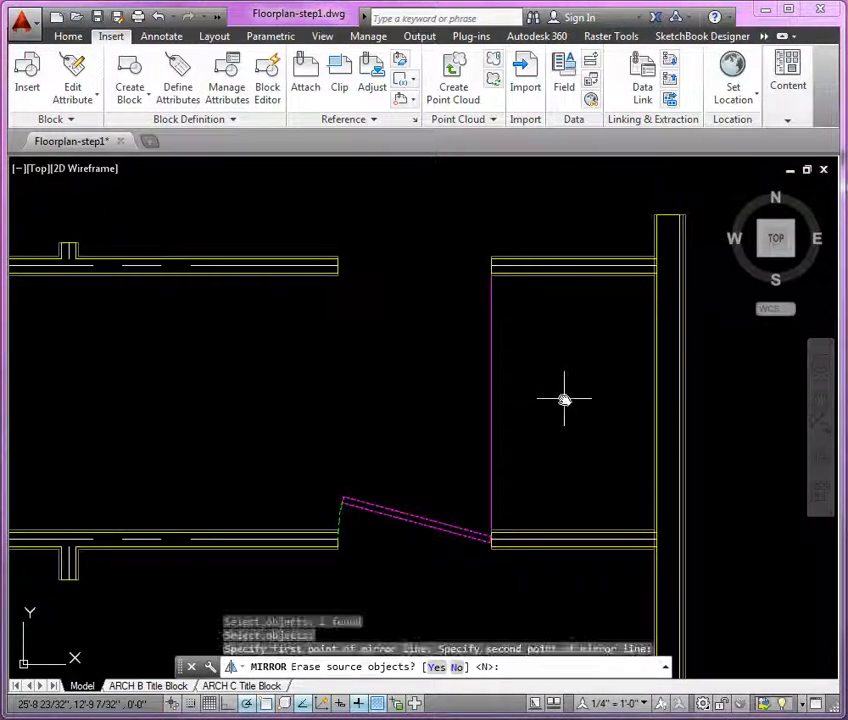
{"action": "key", "text": "Return"}
Erase the vertical helper line between the two partition openings
{"action": "left_click", "coordinate": [497, 399]}
{"action": "left_click", "coordinate": [452, 438]}
{"action": "key", "text": "Delete"}
{"action": "scroll", "coordinate": [560, 425], "scroll_direction": "down", "scroll_amount": 5}
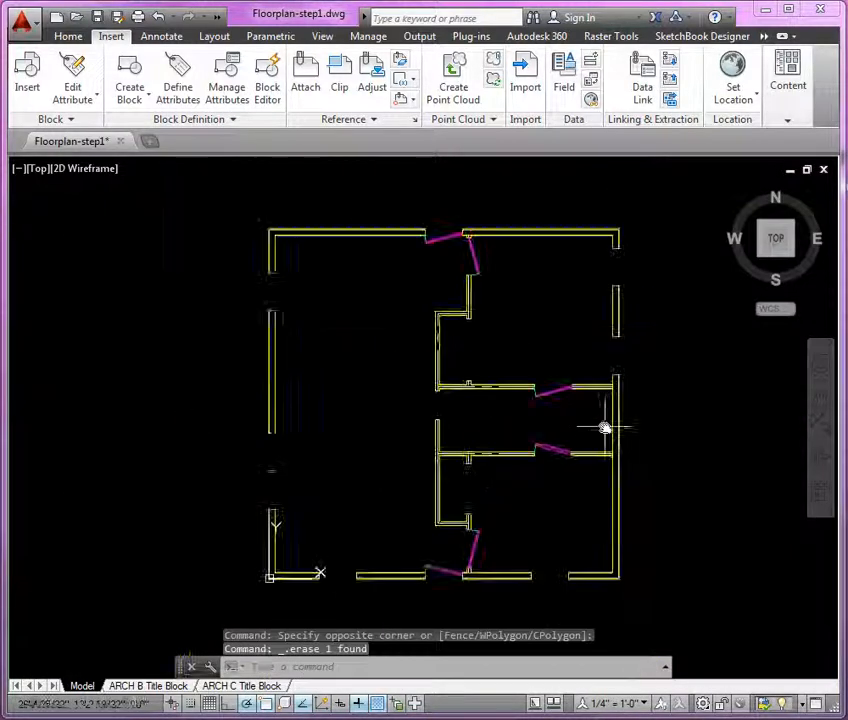
Make layer 0 the current layer
{"action": "scroll", "coordinate": [499, 420], "scroll_direction": "up", "scroll_amount": 3}
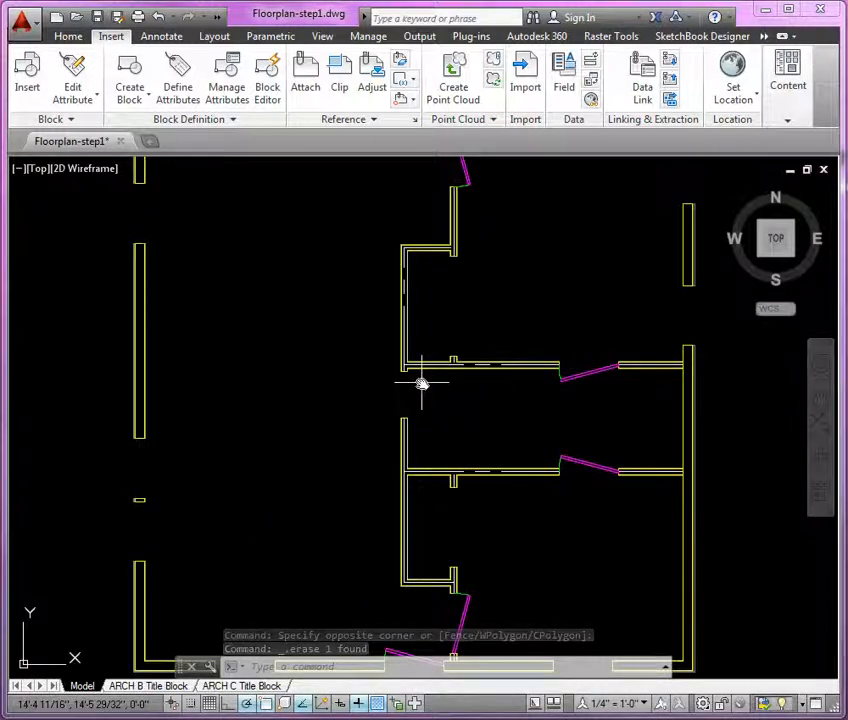
{"action": "scroll", "coordinate": [421, 383], "scroll_direction": "up", "scroll_amount": 2}
{"action": "scroll", "coordinate": [388, 375], "scroll_direction": "up", "scroll_amount": 4}
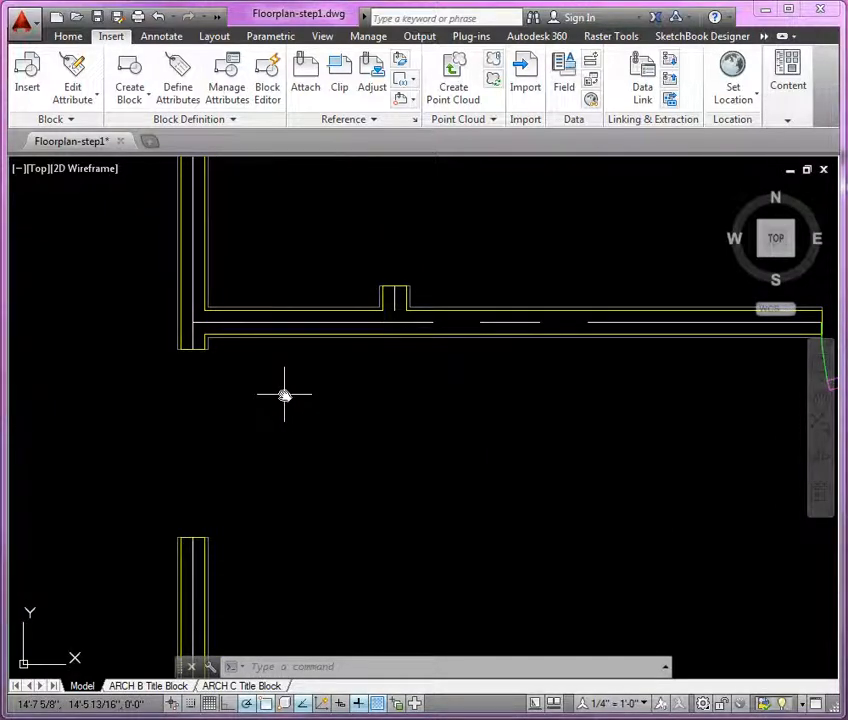
{"action": "left_click", "coordinate": [70, 38]}
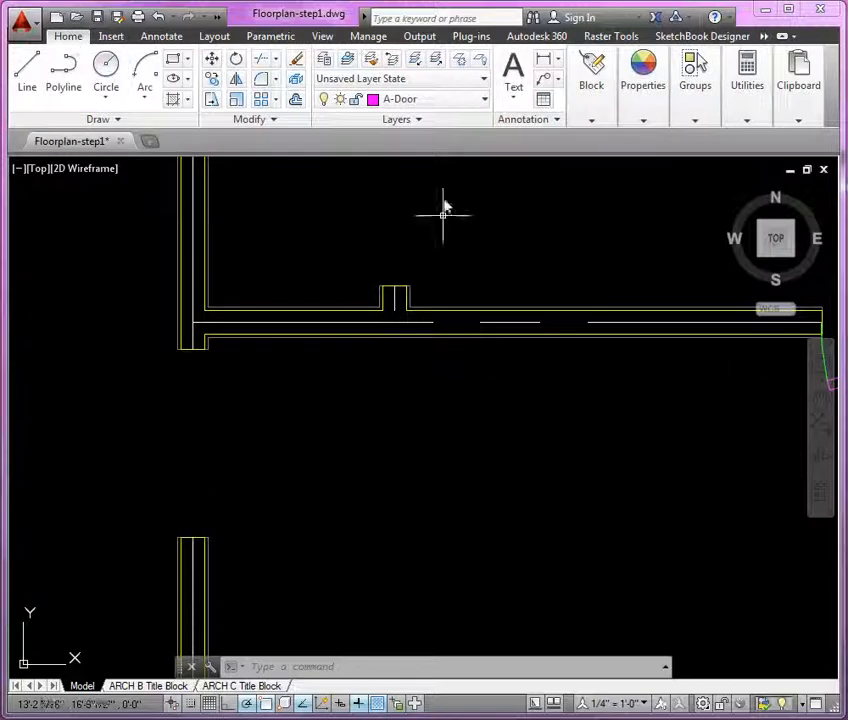
{"action": "left_click", "coordinate": [445, 106]}
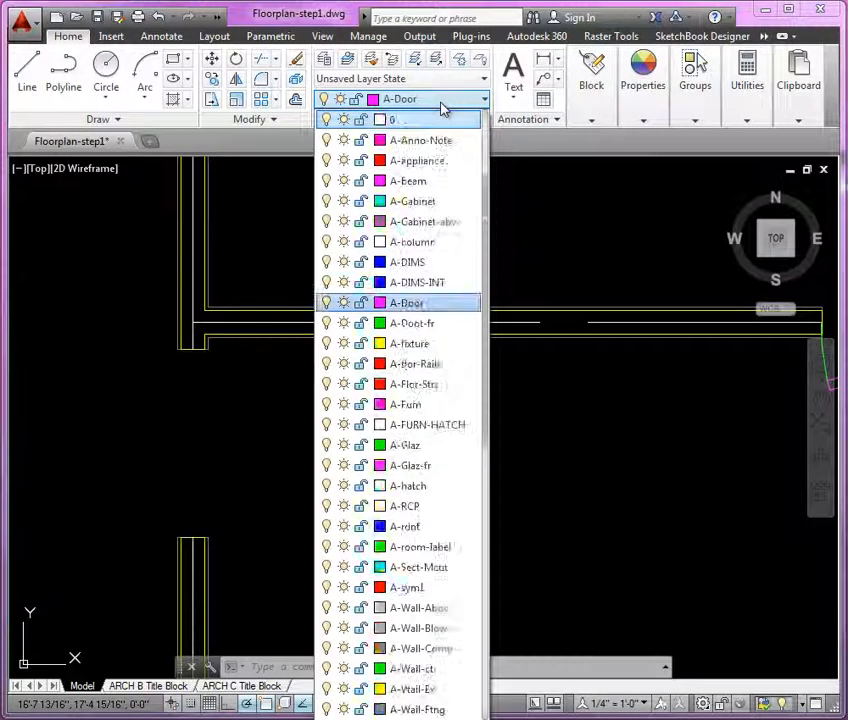
{"action": "left_click", "coordinate": [440, 119]}
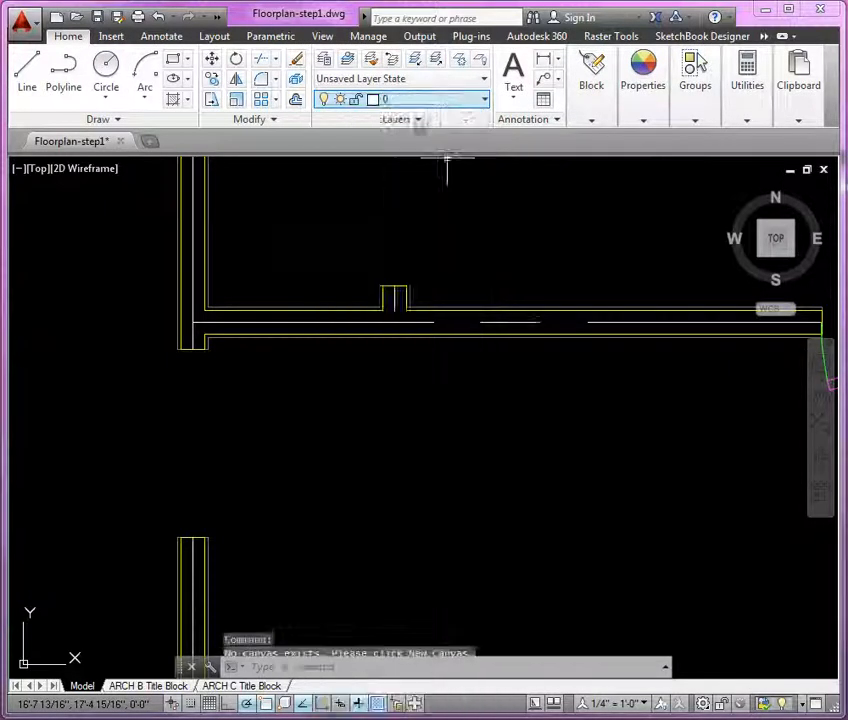
Draw a 24 by 1-3/8 inch rectangle as a door leaf, starting at the midpoint of the hallway opening's upper wall end
{"action": "left_click", "coordinate": [173, 62]}
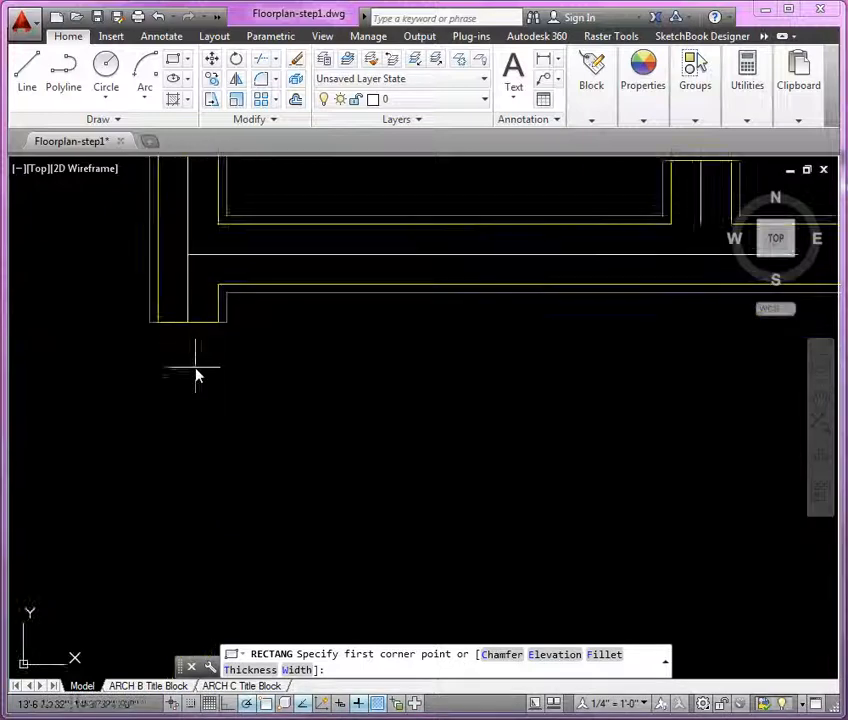
{"action": "left_click", "coordinate": [188, 327]}
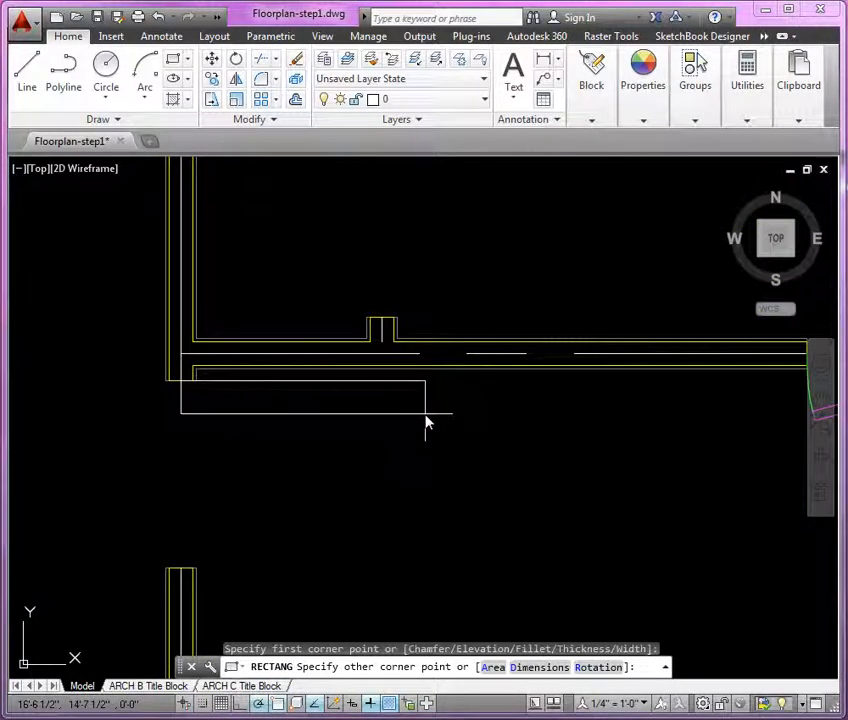
{"action": "type", "text": "@24,1-3/8"}
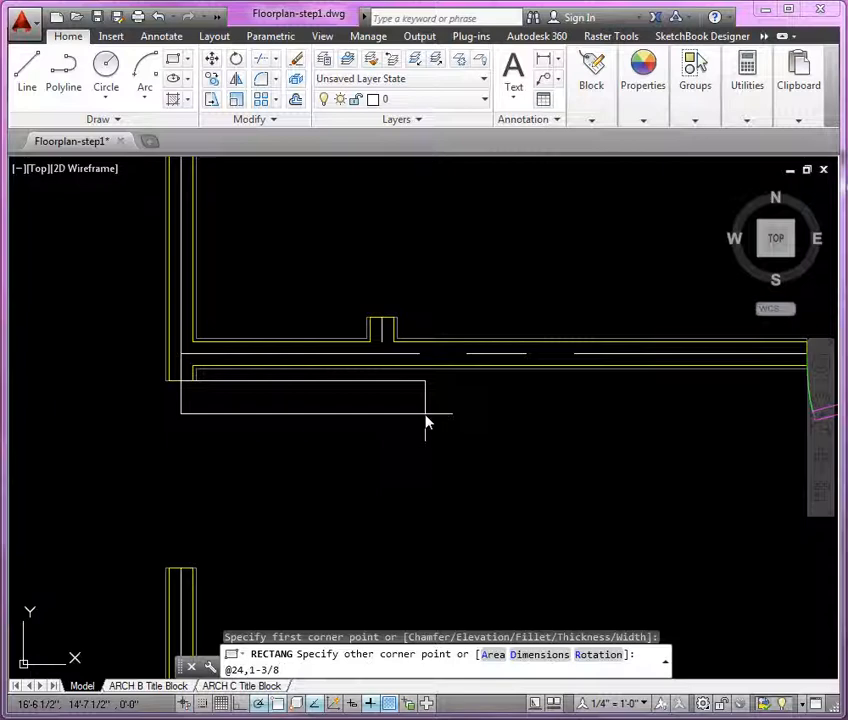
{"action": "key", "text": "Return"}
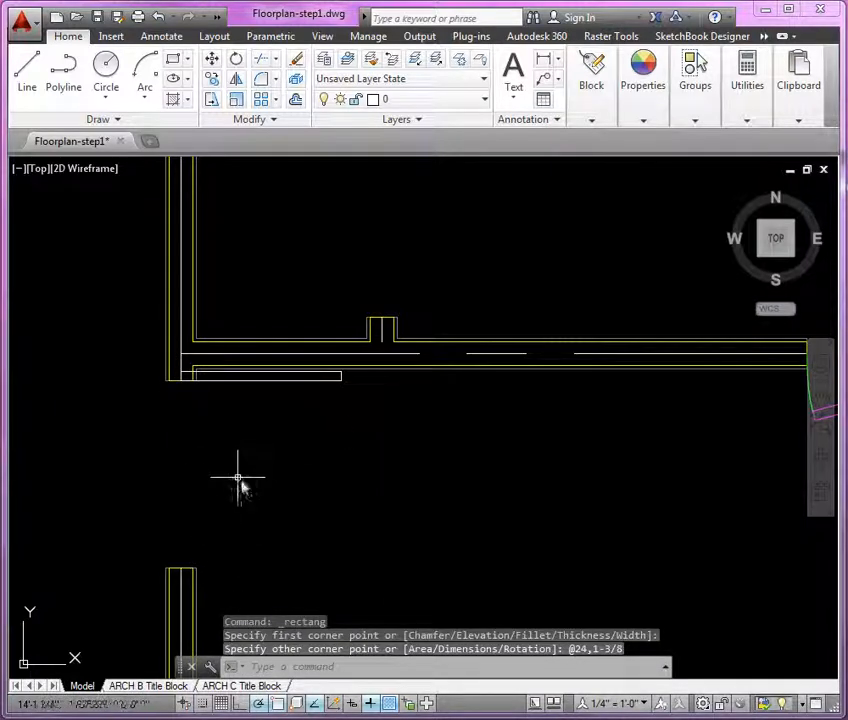
Move the door leaf rectangle down so its upper-left corner sits on the upper wall end's midpoint
{"action": "mouse_move", "coordinate": [240, 483]}
{"action": "middle_mouse_down"}
{"action": "mouse_move", "coordinate": [278, 447]}
{"action": "mouse_move", "coordinate": [280, 432]}
{"action": "middle_mouse_up"}
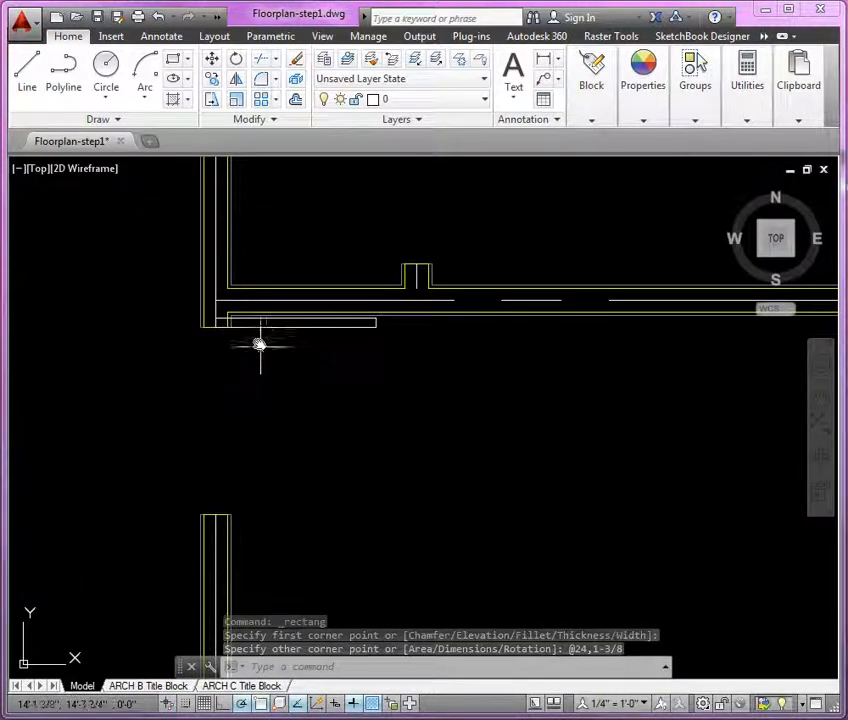
{"action": "scroll", "coordinate": [255, 336], "scroll_direction": "up", "scroll_amount": 2}
{"action": "type", "text": "m"}
{"action": "key", "text": "Return"}
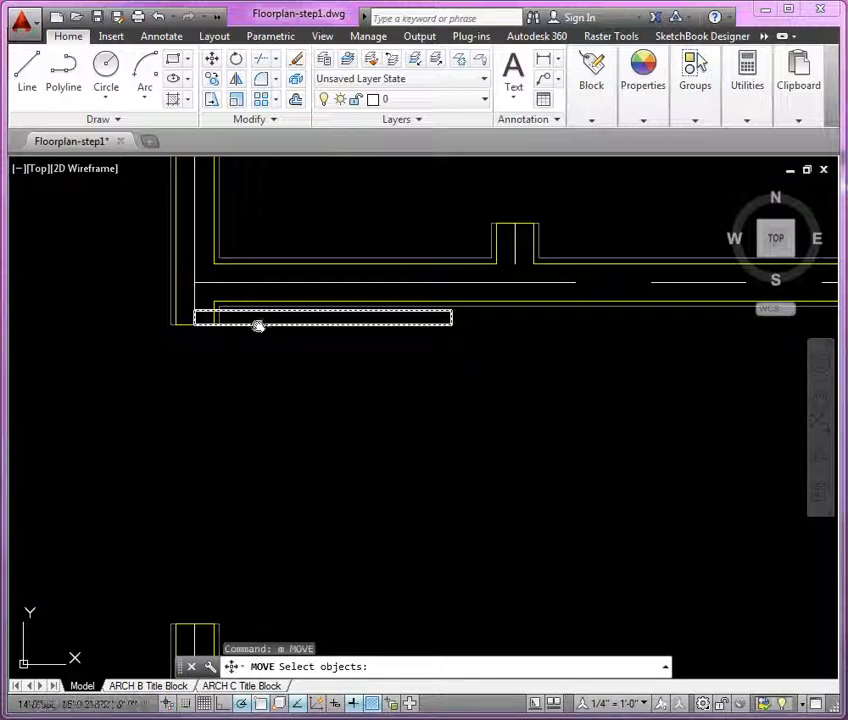
{"action": "left_click", "coordinate": [258, 323]}
{"action": "key", "text": "Return"}
{"action": "scroll", "coordinate": [194, 352], "scroll_direction": "up", "scroll_amount": 2}
{"action": "left_click", "coordinate": [194, 286]}
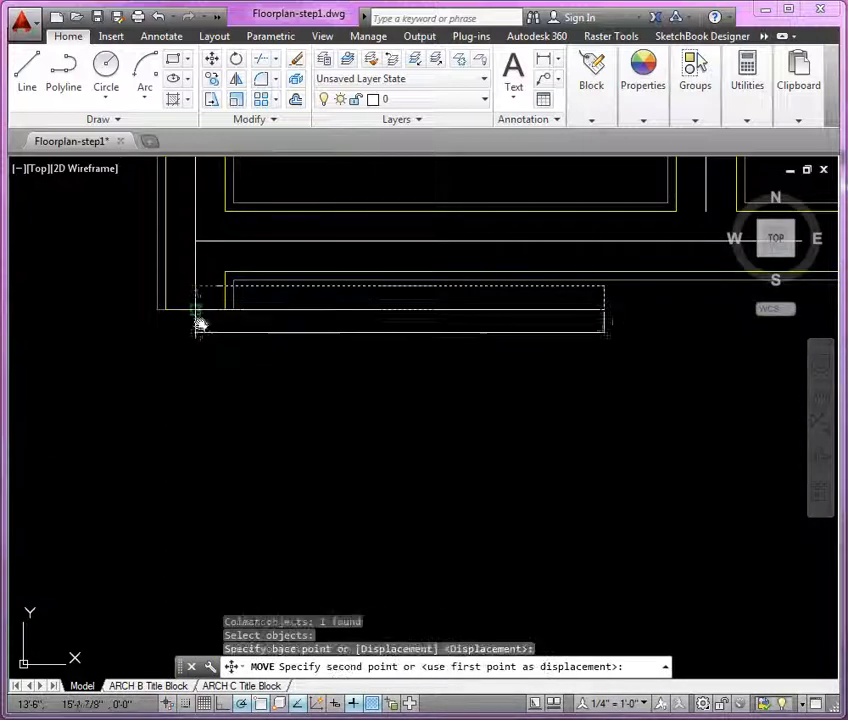
{"action": "left_click", "coordinate": [197, 310]}
Try a swing arc from the lower wall end's midpoint, centred on the leaf's hinge corner, ending level with the leaf's upper edge
{"action": "scroll", "coordinate": [439, 366], "scroll_direction": "down", "scroll_amount": 2}
{"action": "scroll", "coordinate": [437, 362], "scroll_direction": "down", "scroll_amount": 2}
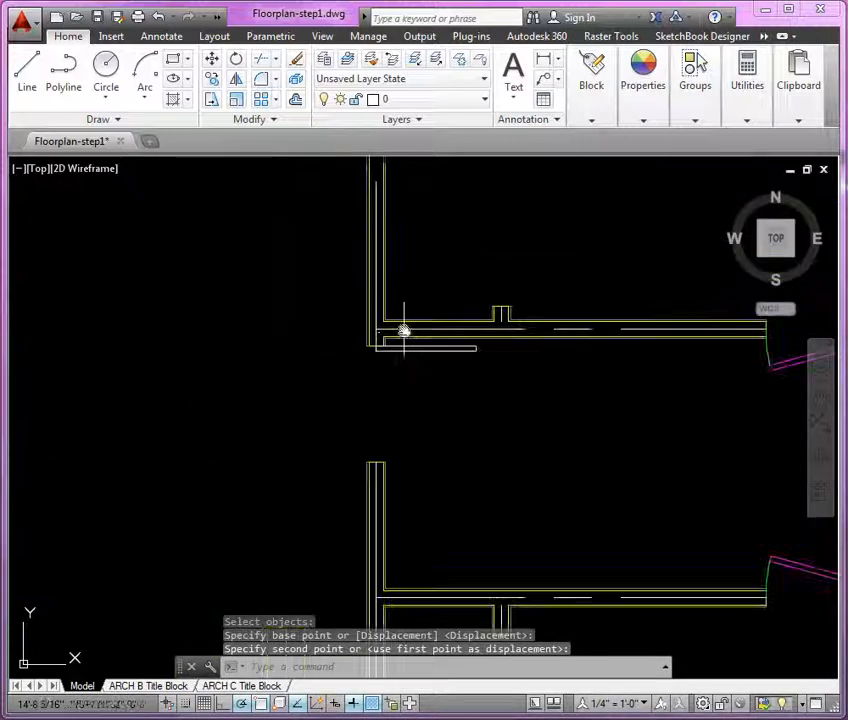
{"action": "middle_click_drag", "start_coordinate": [486, 408], "coordinate": [339, 409]}
{"action": "scroll", "coordinate": [316, 414], "scroll_direction": "up", "scroll_amount": 1}
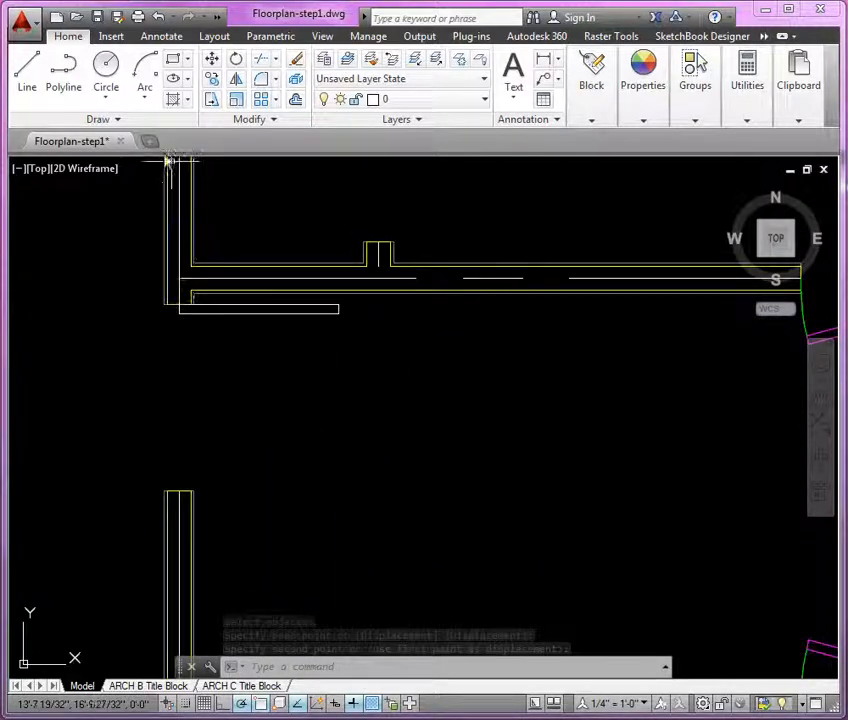
{"action": "left_click", "coordinate": [142, 68]}
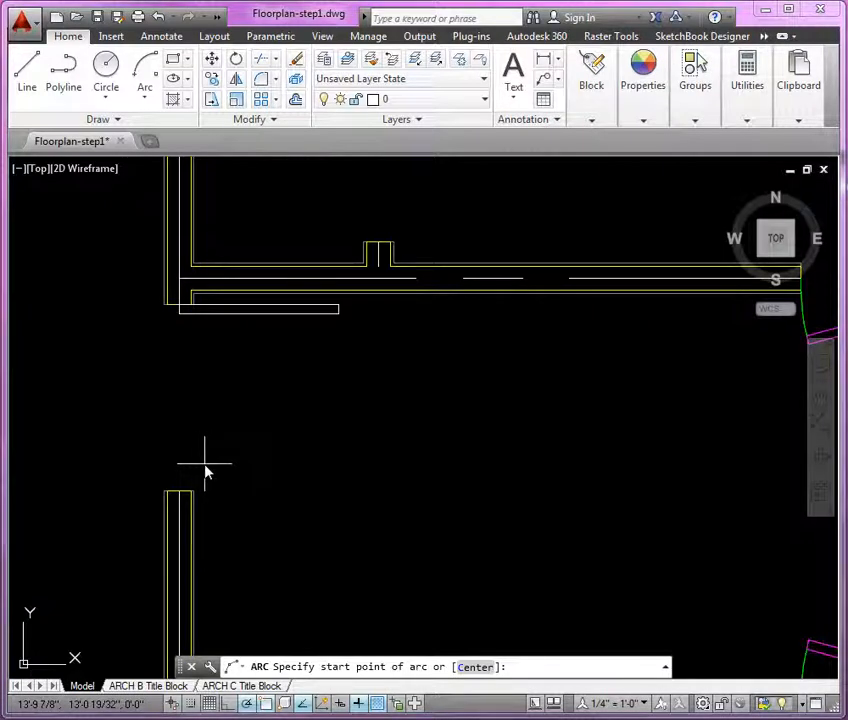
{"action": "scroll", "coordinate": [228, 479], "scroll_direction": "up", "scroll_amount": 2}
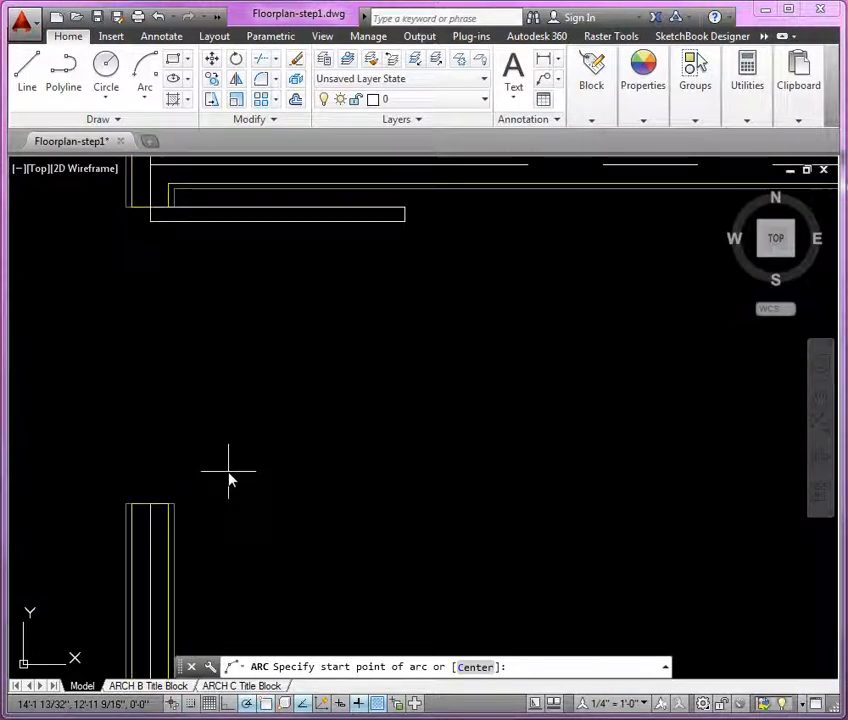
{"action": "left_click", "coordinate": [152, 508]}
{"action": "left_click", "coordinate": [149, 212]}
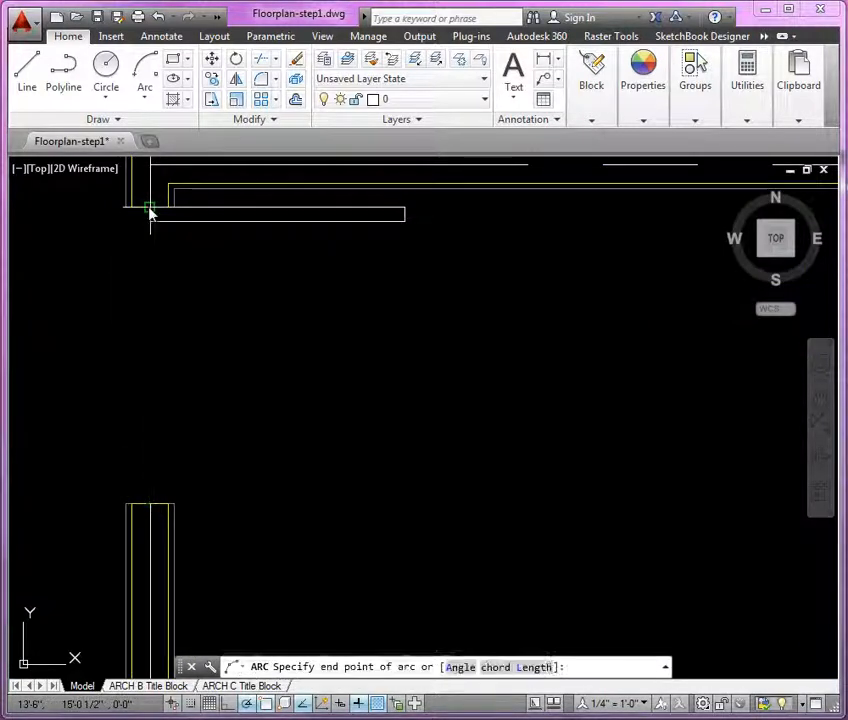
{"action": "left_click", "coordinate": [407, 210]}
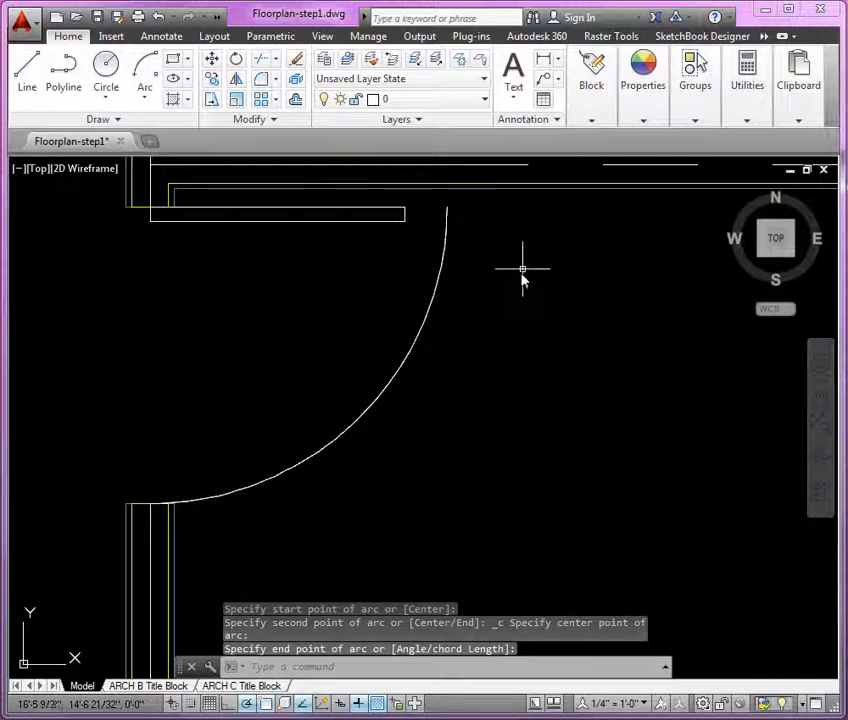
Delete the swing arc drawn across the hallway opening
{"action": "scroll", "coordinate": [522, 270], "scroll_direction": "down", "scroll_amount": 4}
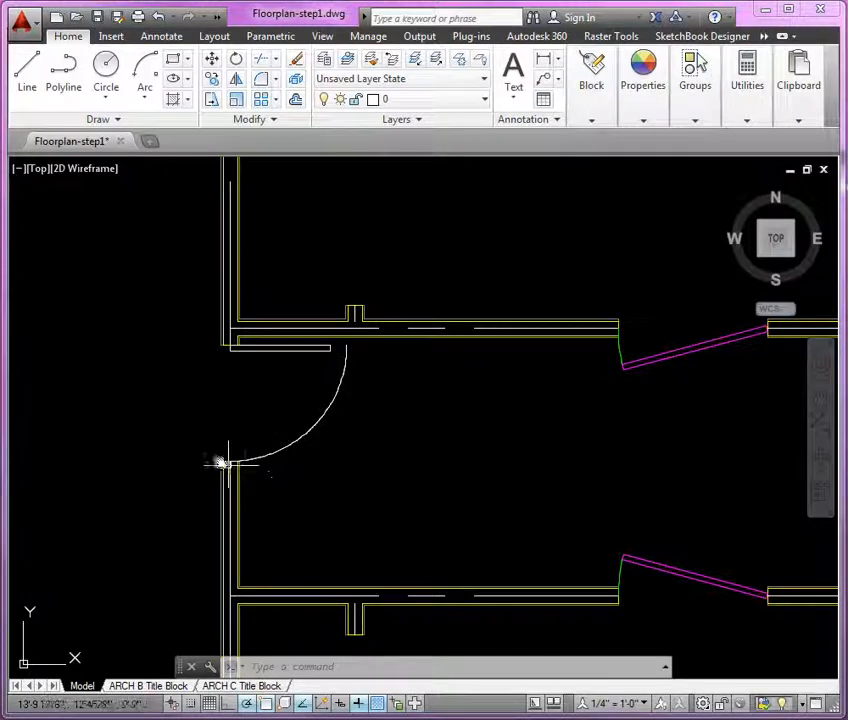
{"action": "left_click", "coordinate": [325, 446]}
{"action": "left_click", "coordinate": [296, 429]}
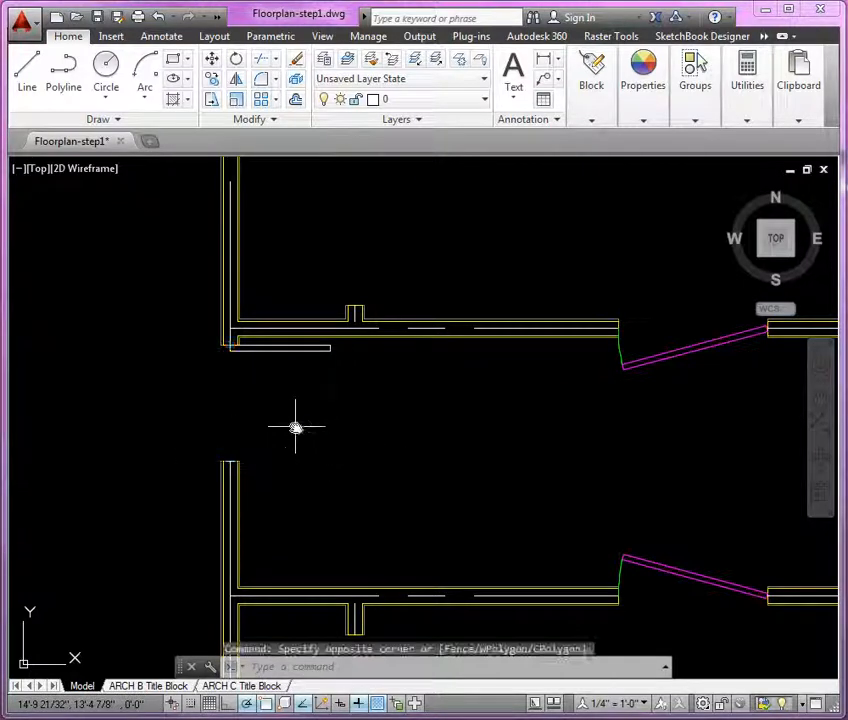
{"action": "key", "text": "Delete"}
Stretch the lower wall end of the hallway opening 4 inches upward to narrow the opening
{"action": "scroll", "coordinate": [225, 430], "scroll_direction": "up", "scroll_amount": 3}
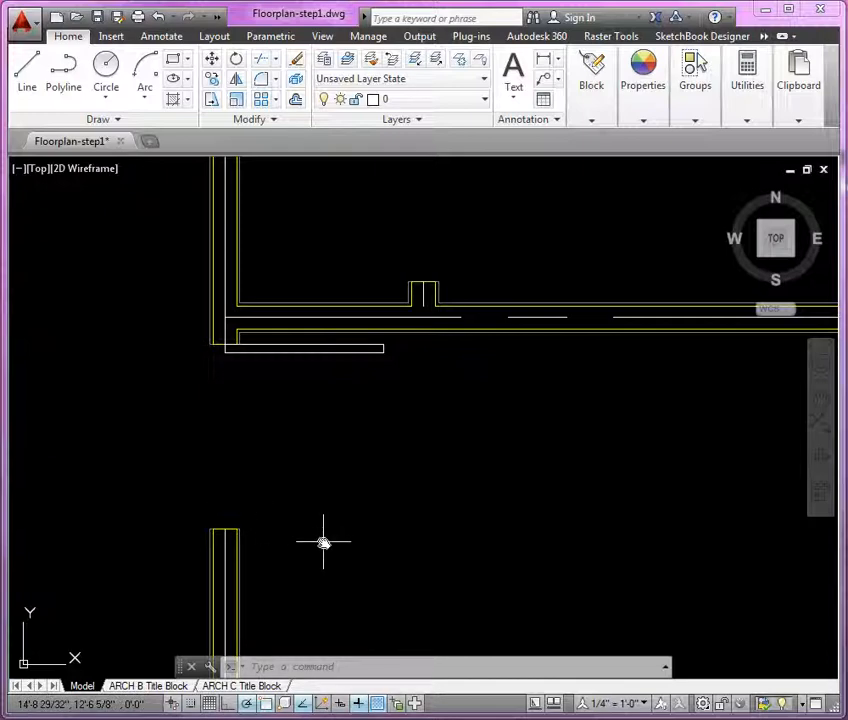
{"action": "type", "text": "s"}
{"action": "key", "text": "Return"}
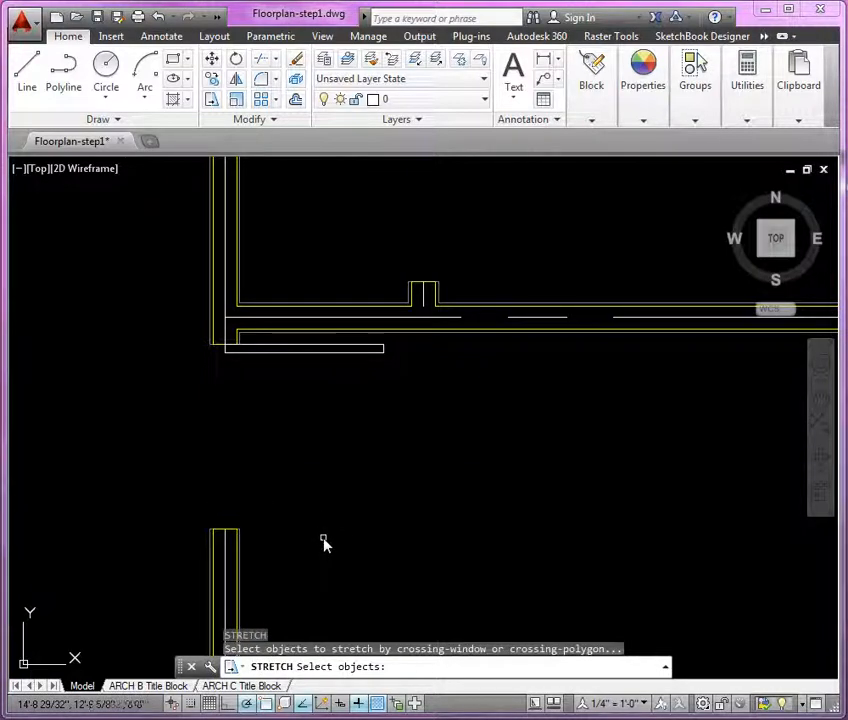
{"action": "left_click", "coordinate": [278, 499]}
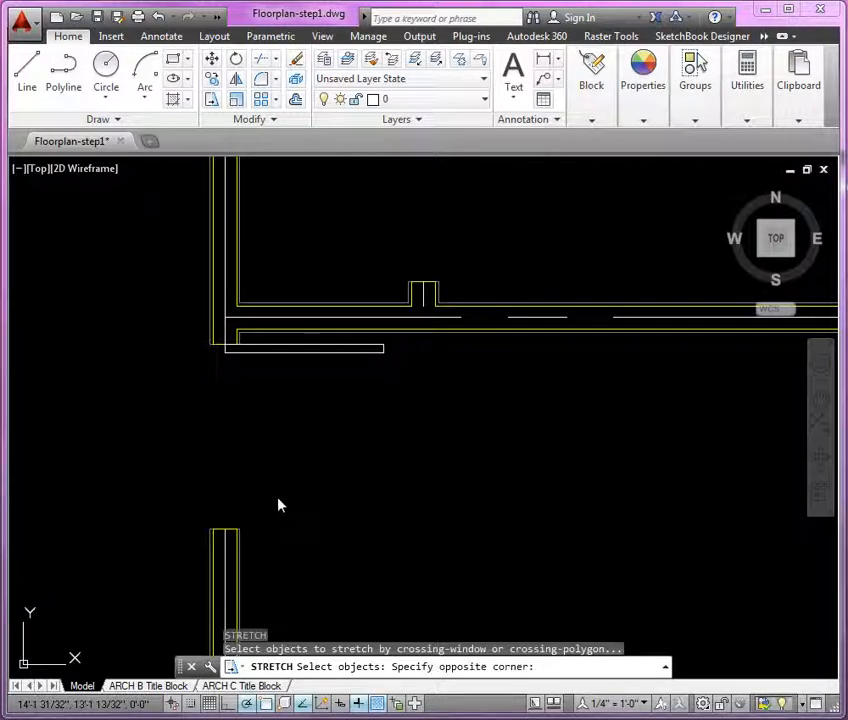
{"action": "left_click", "coordinate": [175, 557]}
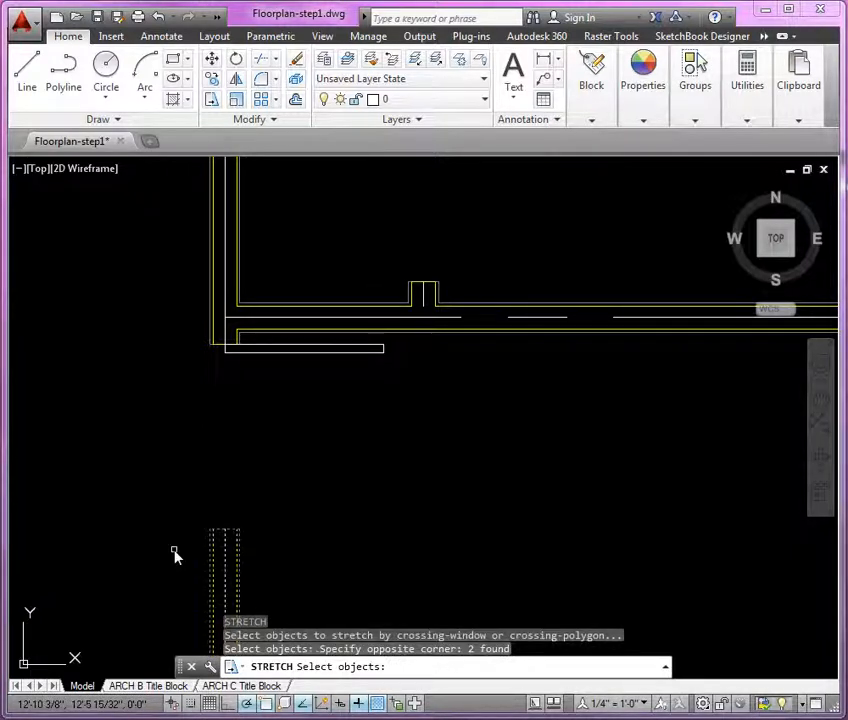
{"action": "key", "text": "Return"}
{"action": "left_click", "coordinate": [290, 550]}
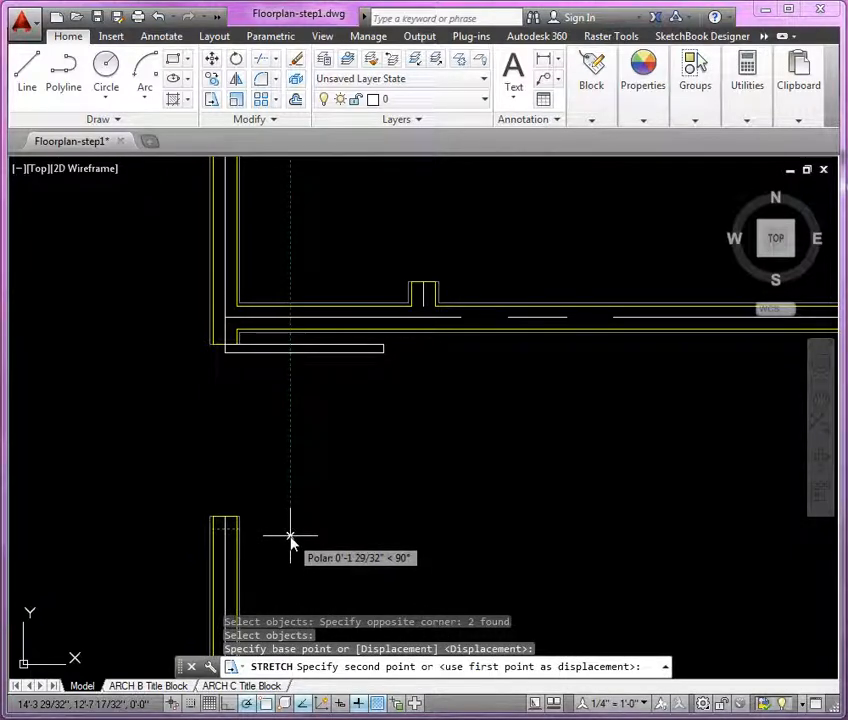
{"action": "type", "text": "4"}
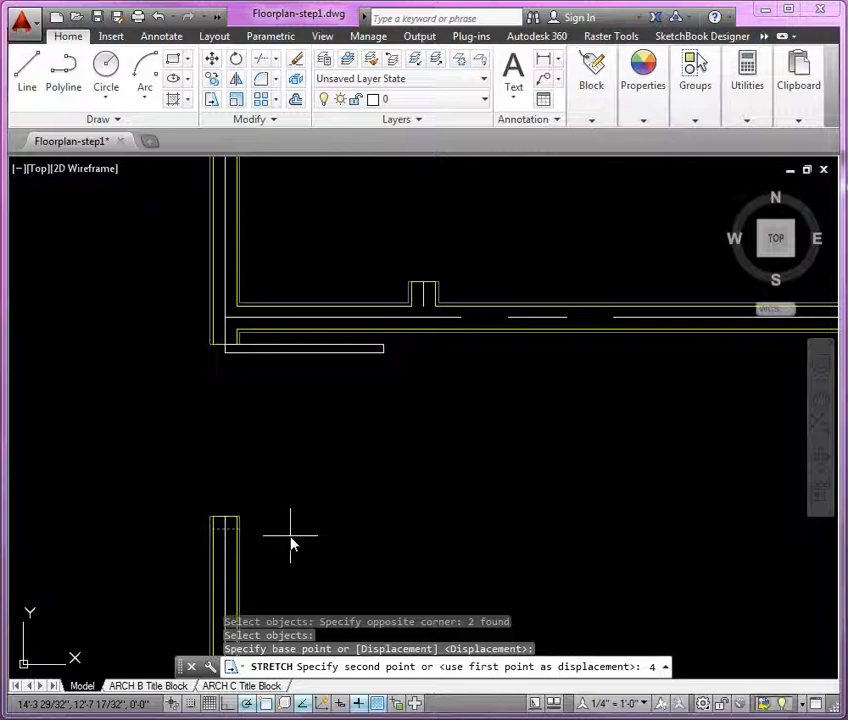
{"action": "key", "text": "Return"}
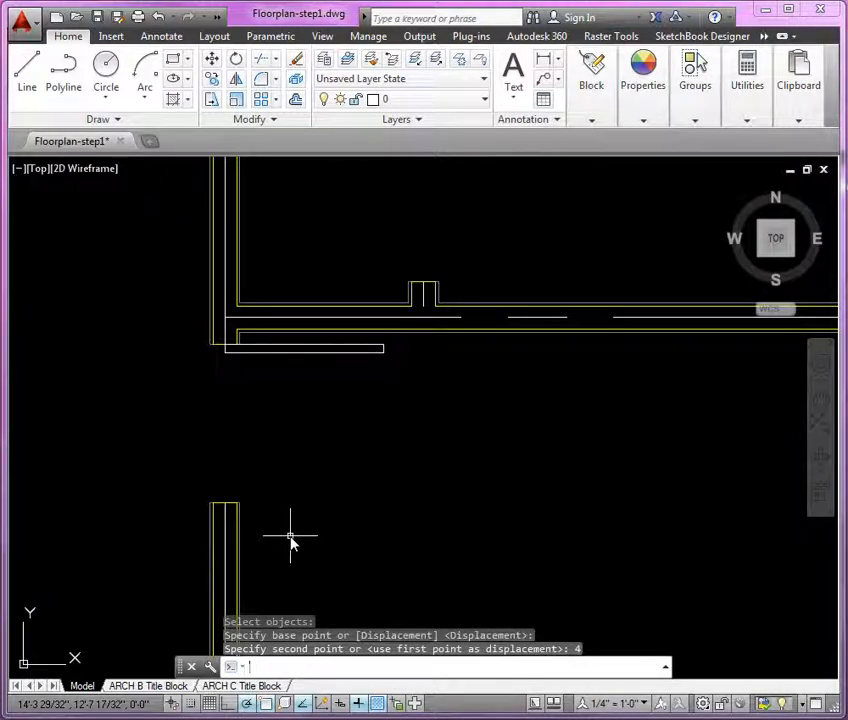
Measure the hallway opening from the upper wall end's midpoint to the lower wall end's midpoint
{"action": "left_click", "coordinate": [749, 119]}
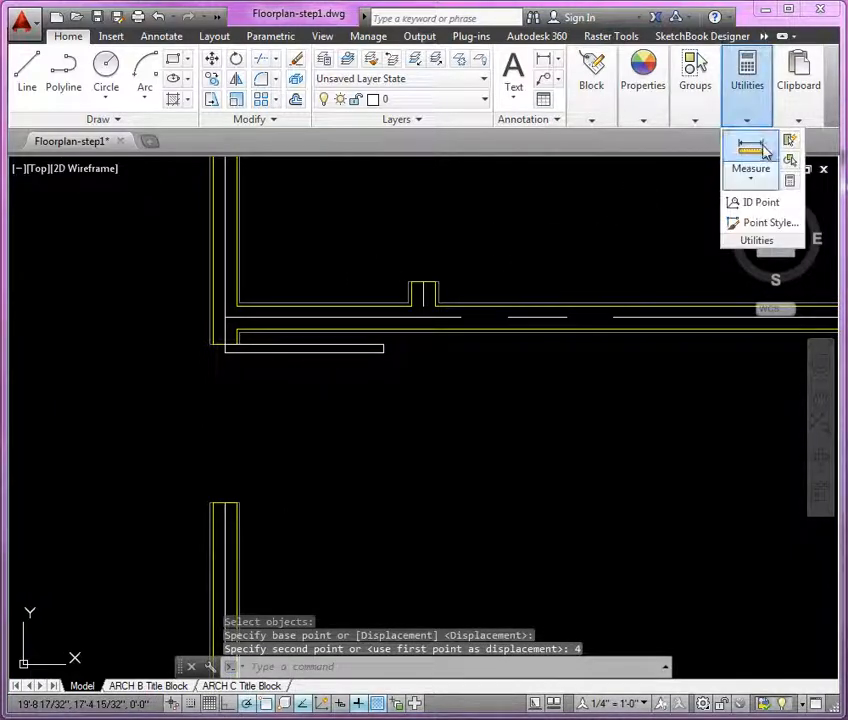
{"action": "left_click", "coordinate": [763, 150]}
{"action": "scroll", "coordinate": [172, 451], "scroll_direction": "up", "scroll_amount": 4}
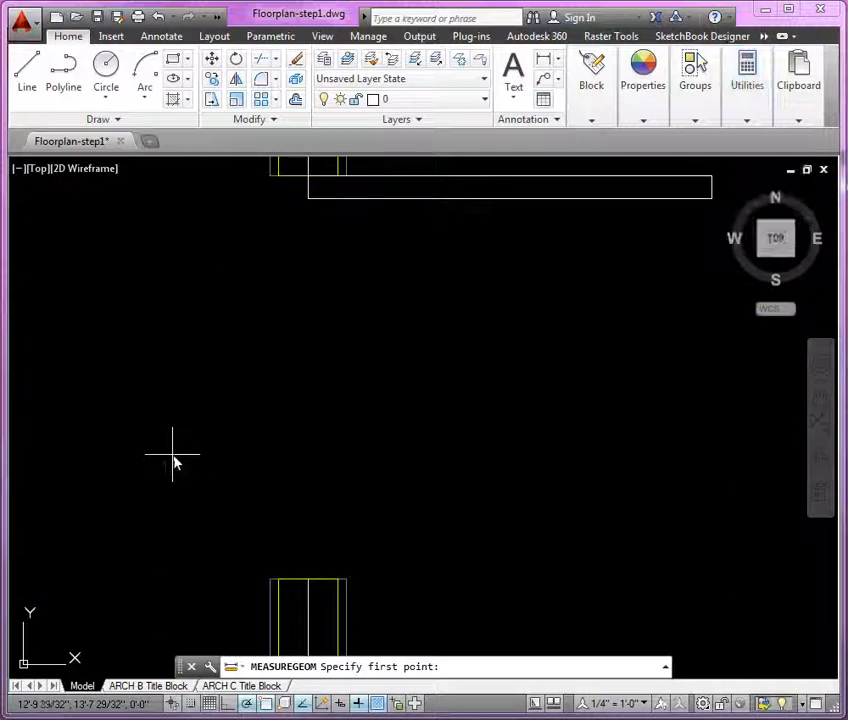
{"action": "left_click", "coordinate": [306, 182]}
{"action": "left_click", "coordinate": [307, 581]}
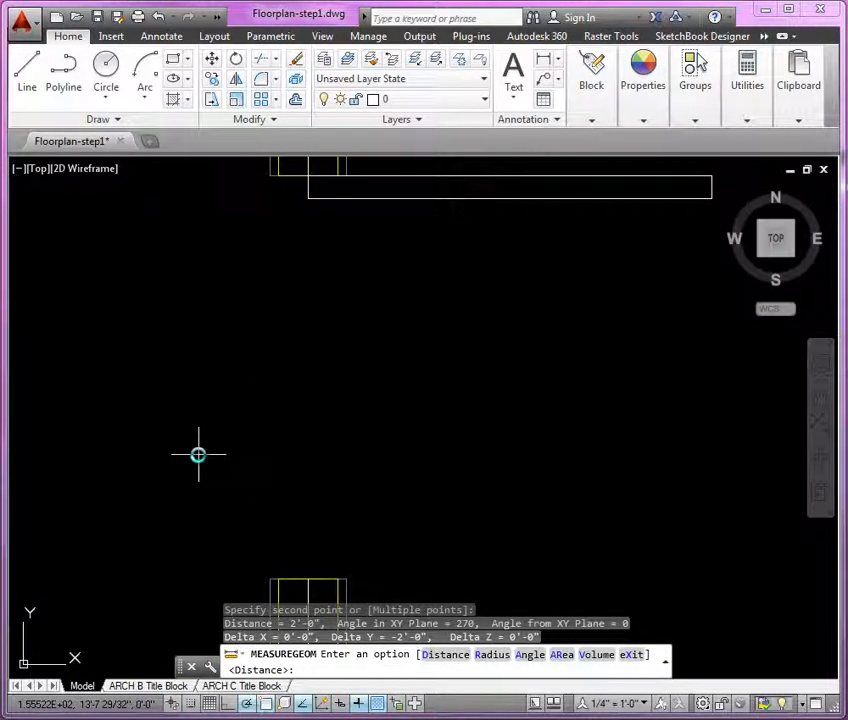
{"action": "key", "text": "Escape"}
{"action": "scroll", "coordinate": [303, 451], "scroll_direction": "down", "scroll_amount": 4}
{"action": "middle_click_drag", "start_coordinate": [384, 451], "coordinate": [350, 465]}
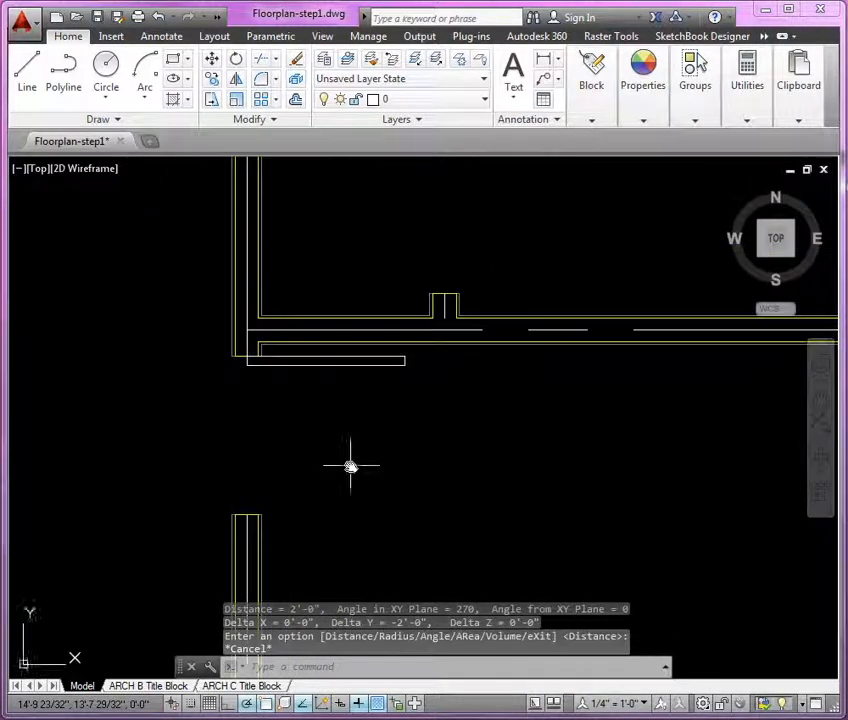
Draw a start-centre-end swing arc from the lower wall end's midpoint, centred on the leaf's upper hinge corner, ending at the leaf's lower free corner
{"action": "scroll", "coordinate": [284, 549], "scroll_direction": "up", "scroll_amount": 4}
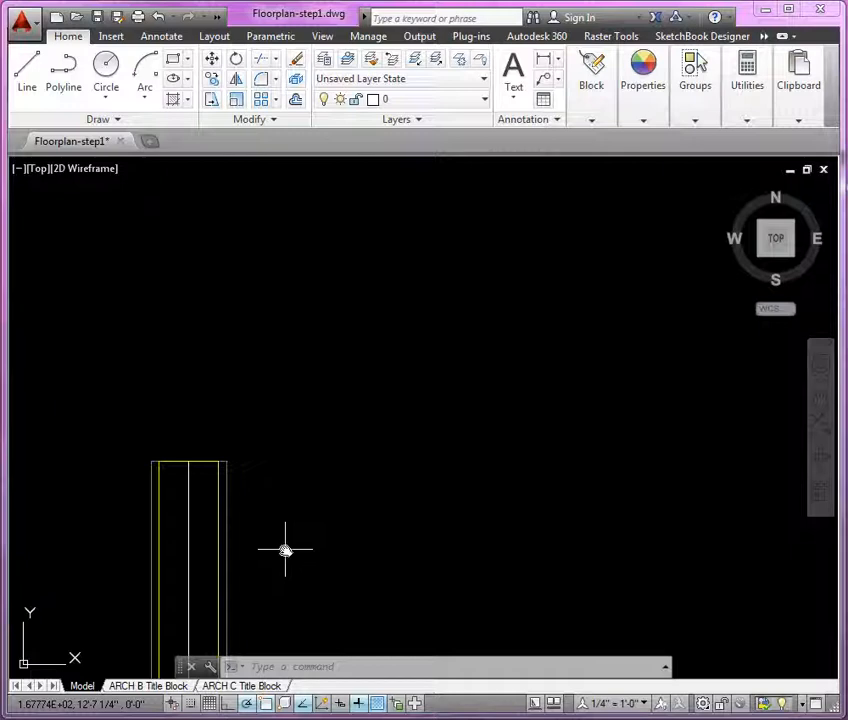
{"action": "scroll", "coordinate": [285, 550], "scroll_direction": "down", "scroll_amount": 3}
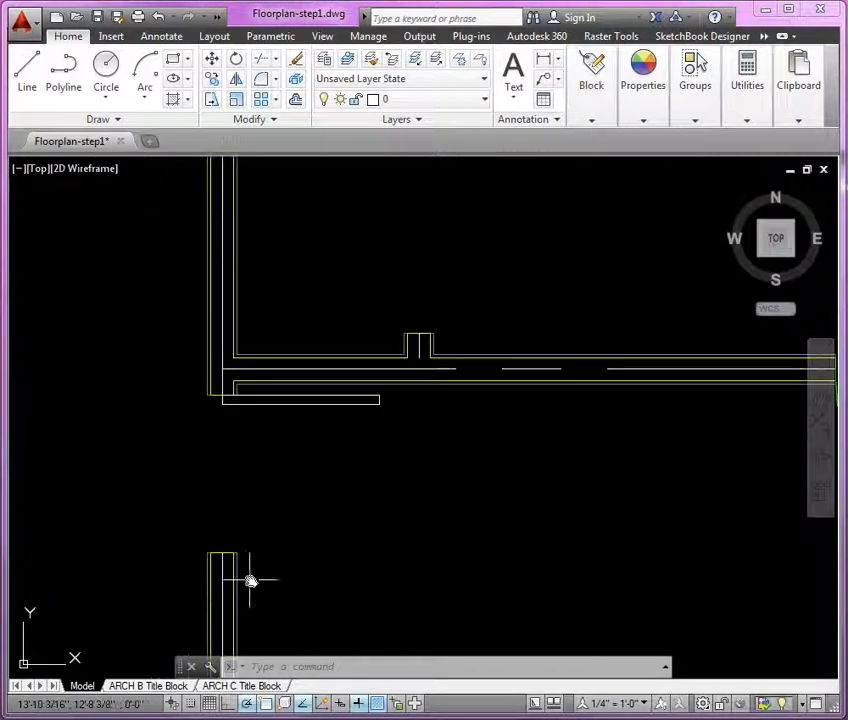
{"action": "scroll", "coordinate": [327, 530], "scroll_direction": "up", "scroll_amount": 2}
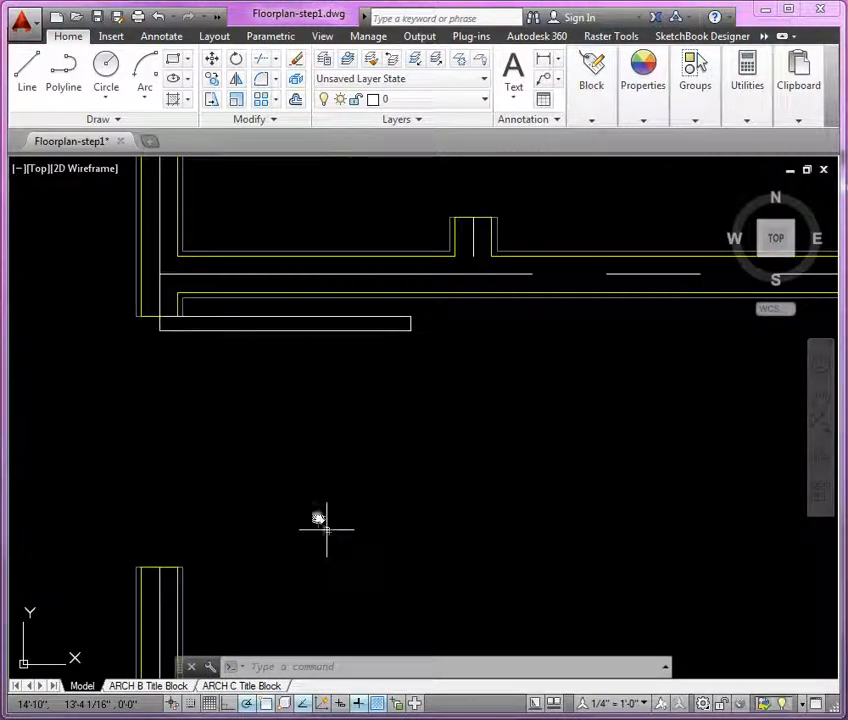
{"action": "left_click", "coordinate": [145, 70]}
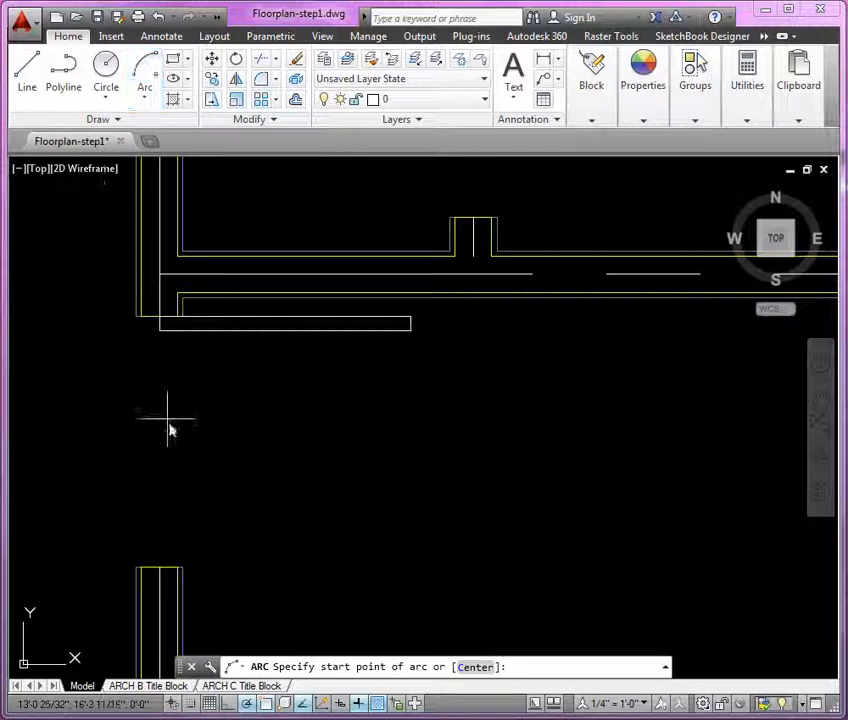
{"action": "left_click", "coordinate": [159, 566]}
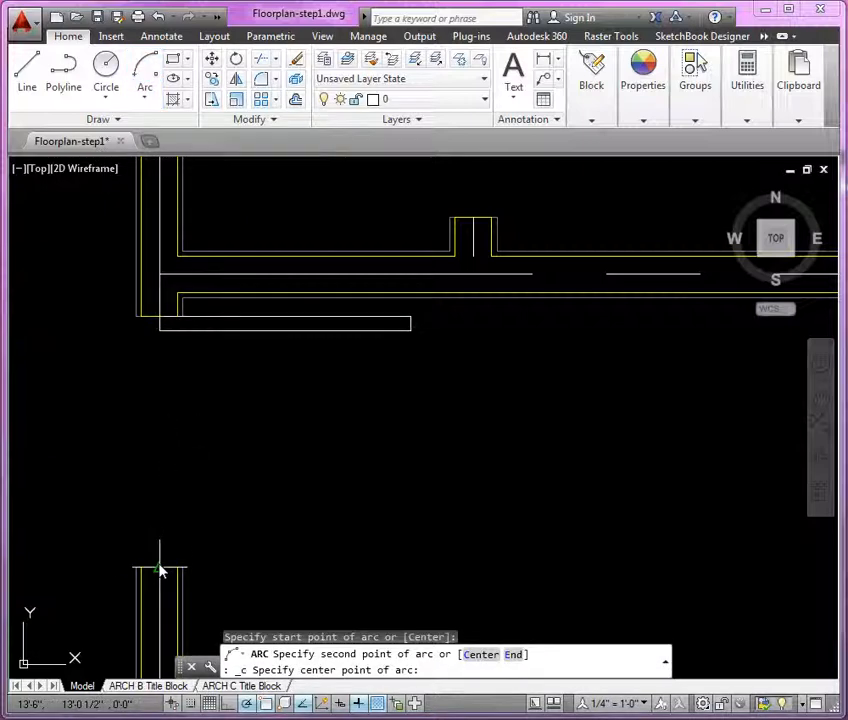
{"action": "left_click", "coordinate": [159, 318]}
{"action": "left_click", "coordinate": [412, 331]}
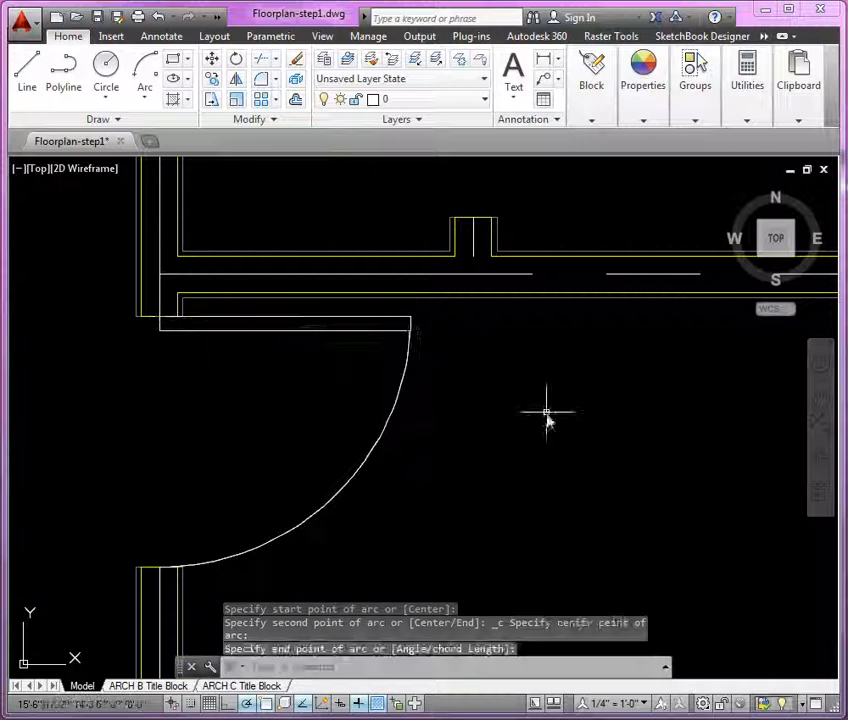
Move the door's swing arc to the A-Door-fr layer
{"action": "left_click", "coordinate": [417, 381]}
{"action": "left_click", "coordinate": [385, 392]}
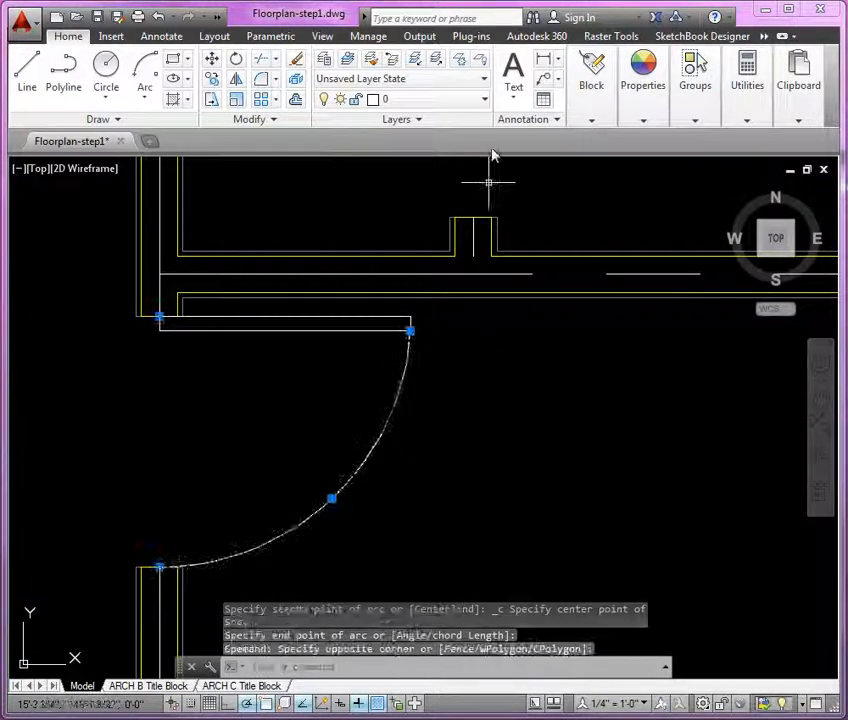
{"action": "left_click", "coordinate": [468, 100]}
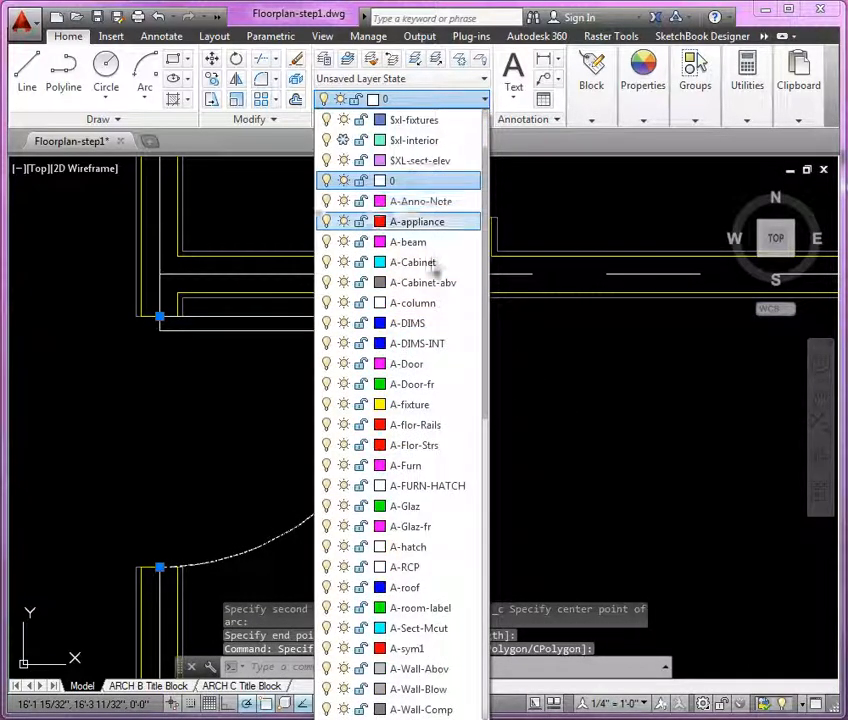
{"action": "left_click", "coordinate": [434, 390]}
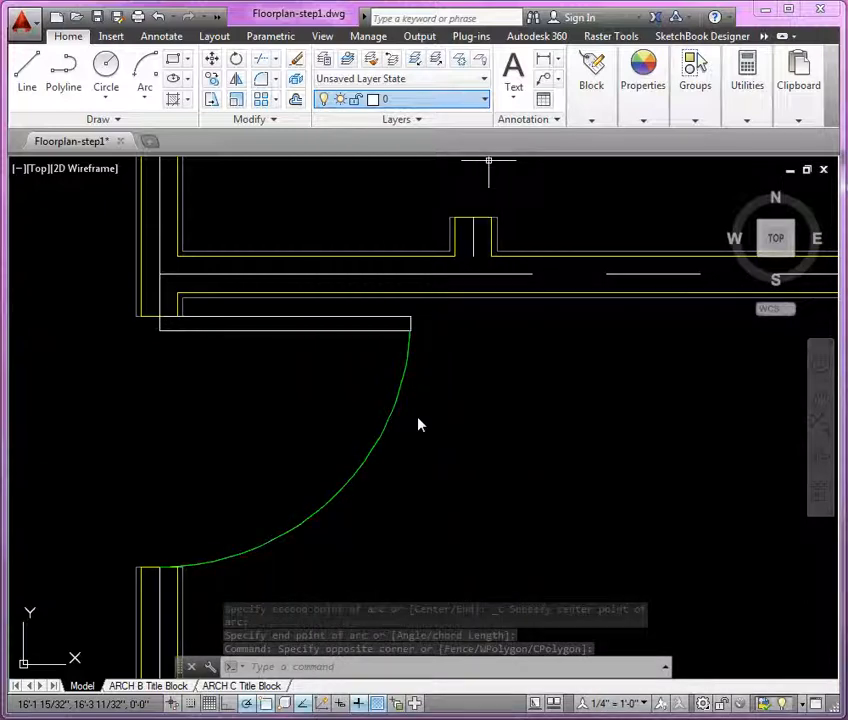
{"action": "key", "text": "Escape"}
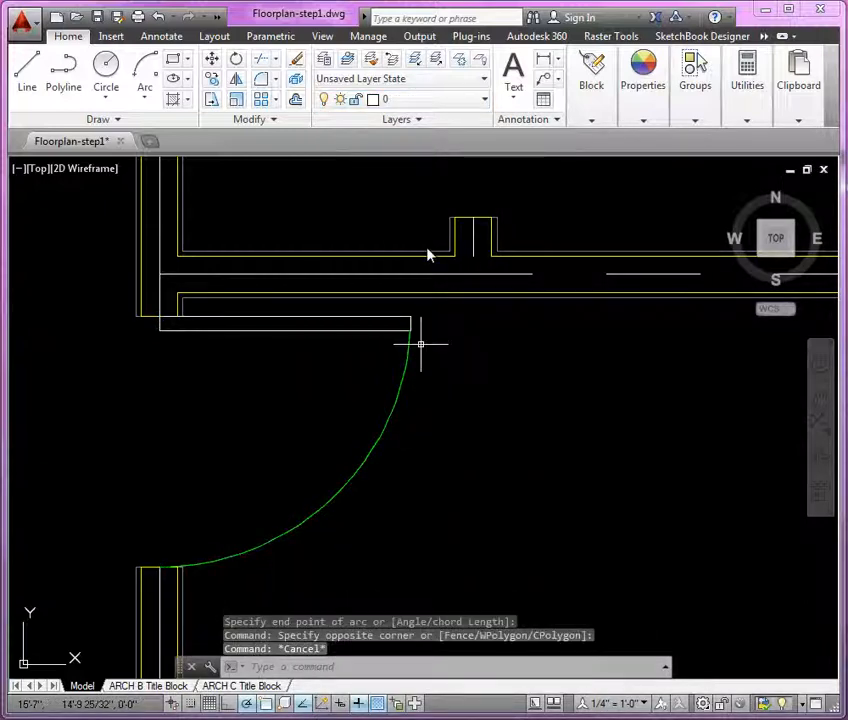
Make A-Door the current layer and start a block definition named door3 with the description "24 bath door"
{"action": "left_click", "coordinate": [450, 100]}
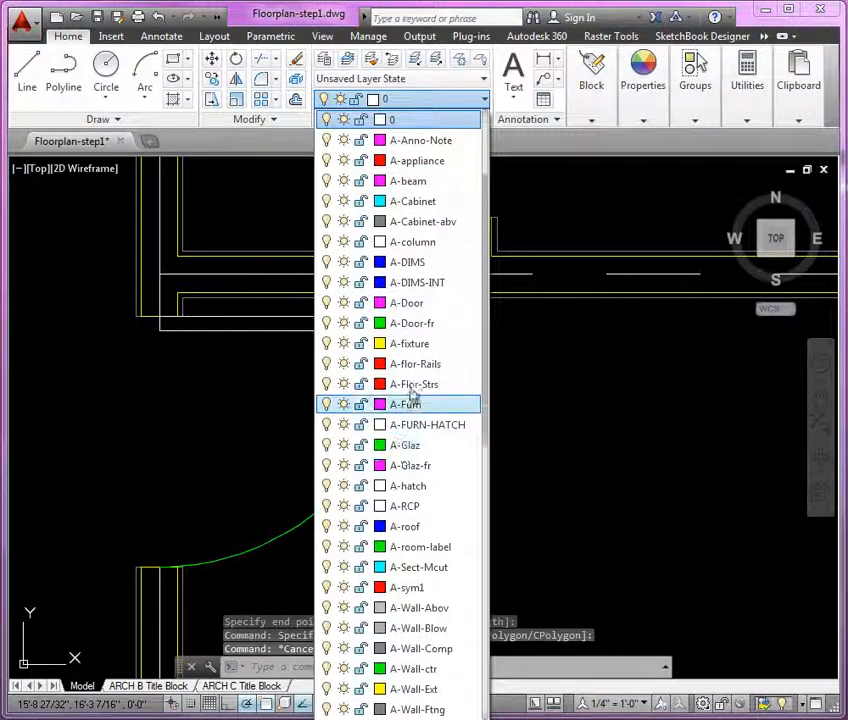
{"action": "left_click", "coordinate": [410, 302]}
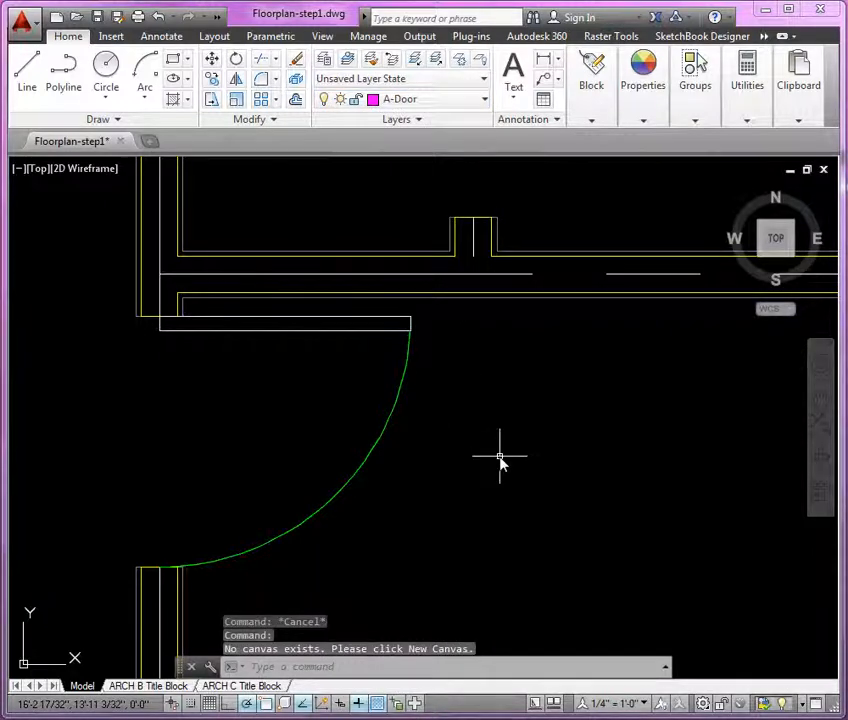
{"action": "type", "text": "B"}
{"action": "key", "text": "Return"}
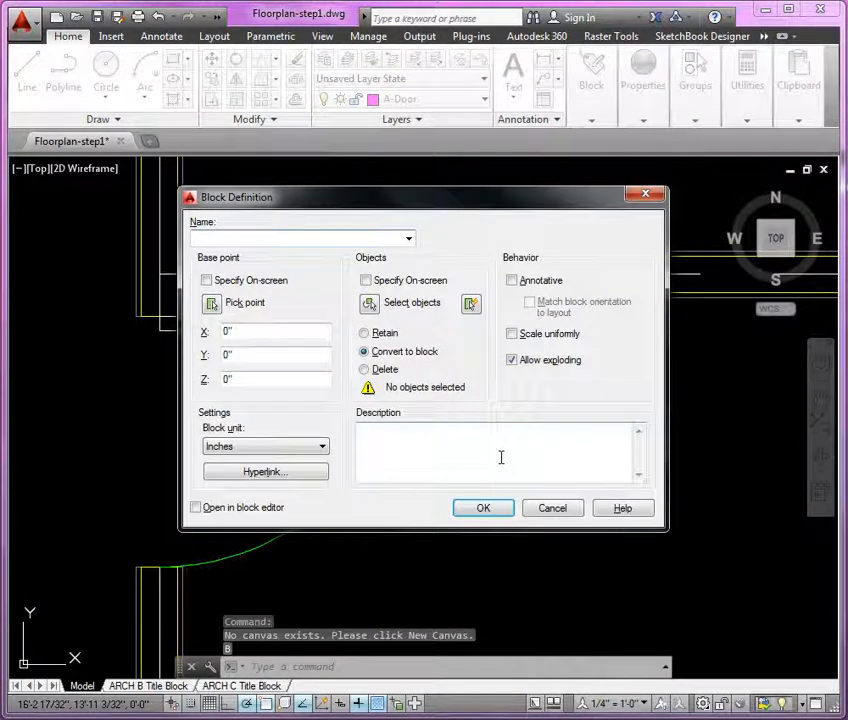
{"action": "type", "text": "door3"}
{"action": "left_click", "coordinate": [435, 454]}
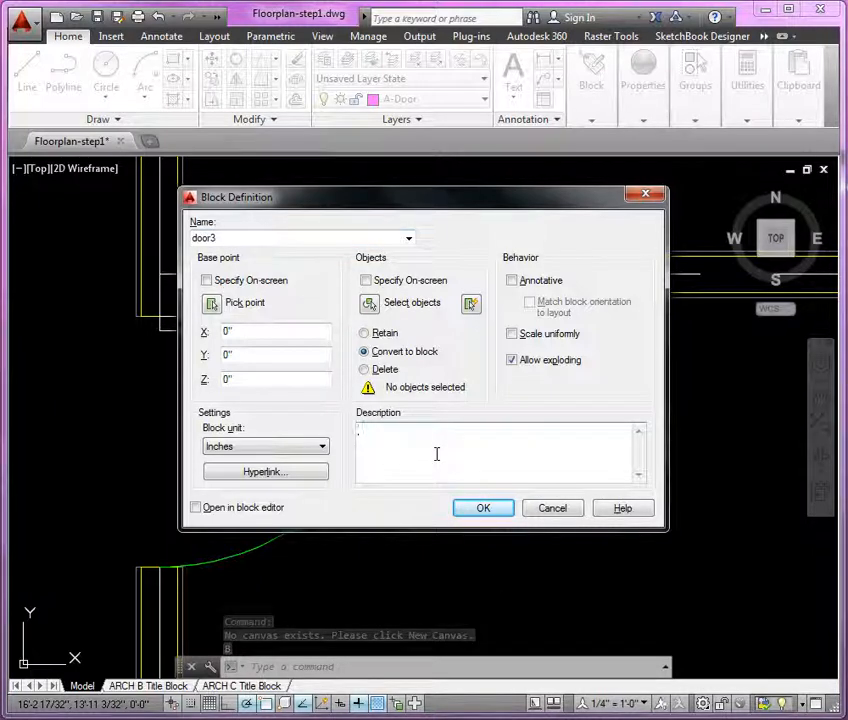
{"action": "type", "text": "24 bath door"}
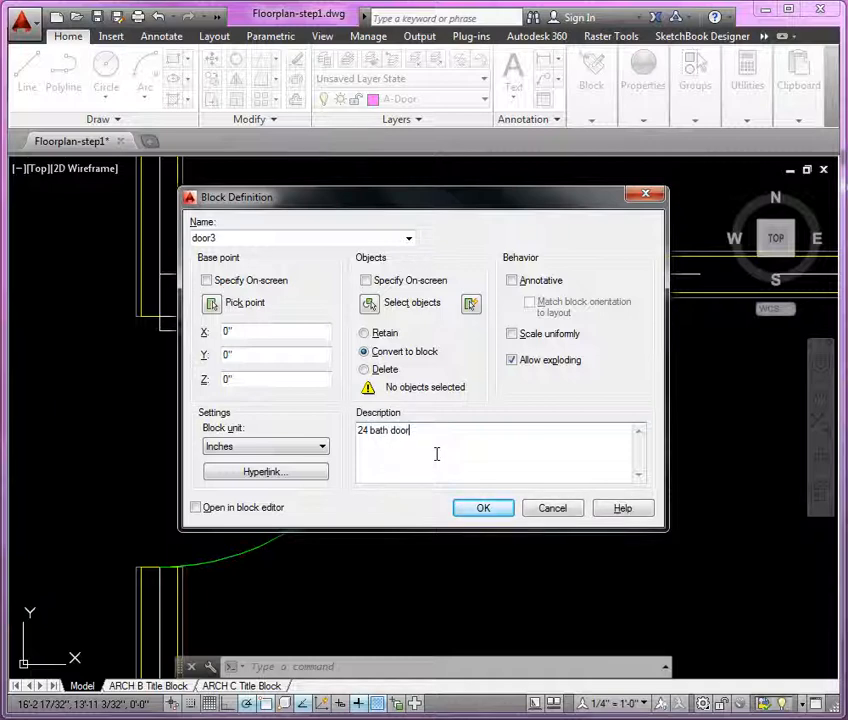
Add the door leaf and swing arc to the door3 definition and create the block
{"action": "left_click", "coordinate": [381, 305]}
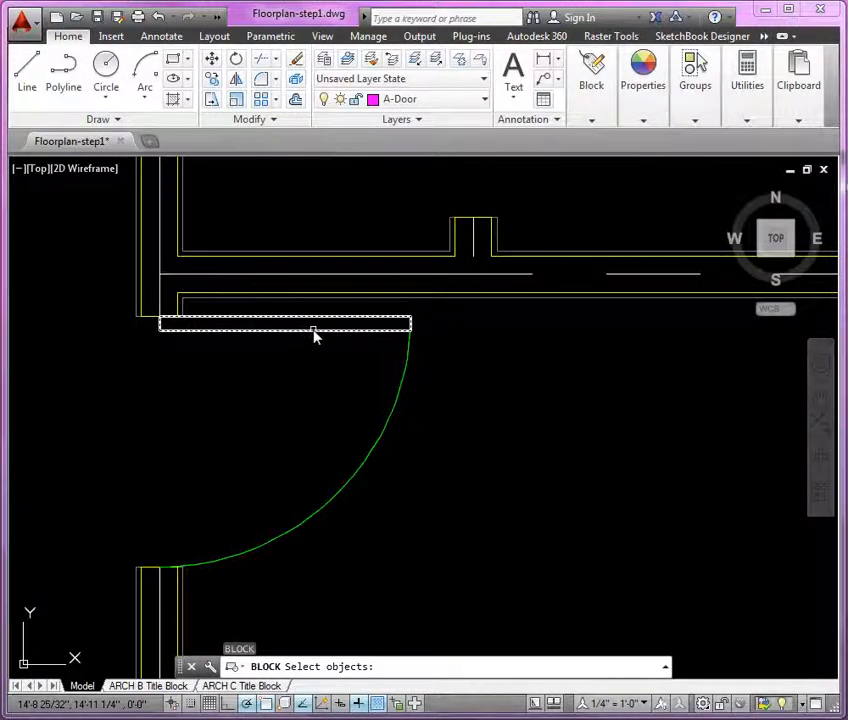
{"action": "left_click", "coordinate": [311, 335]}
{"action": "left_click", "coordinate": [394, 403]}
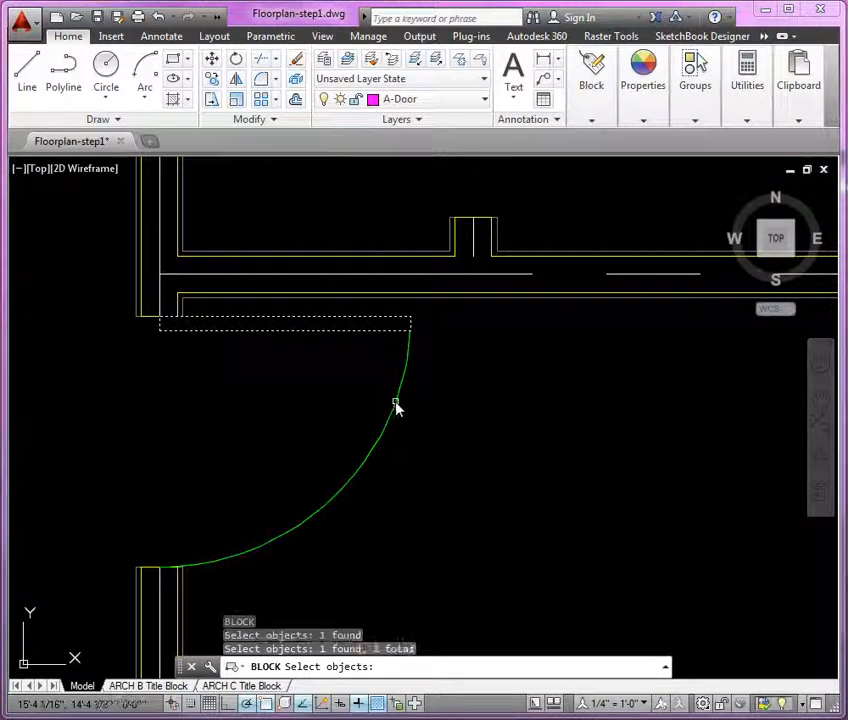
{"action": "key", "text": "Return"}
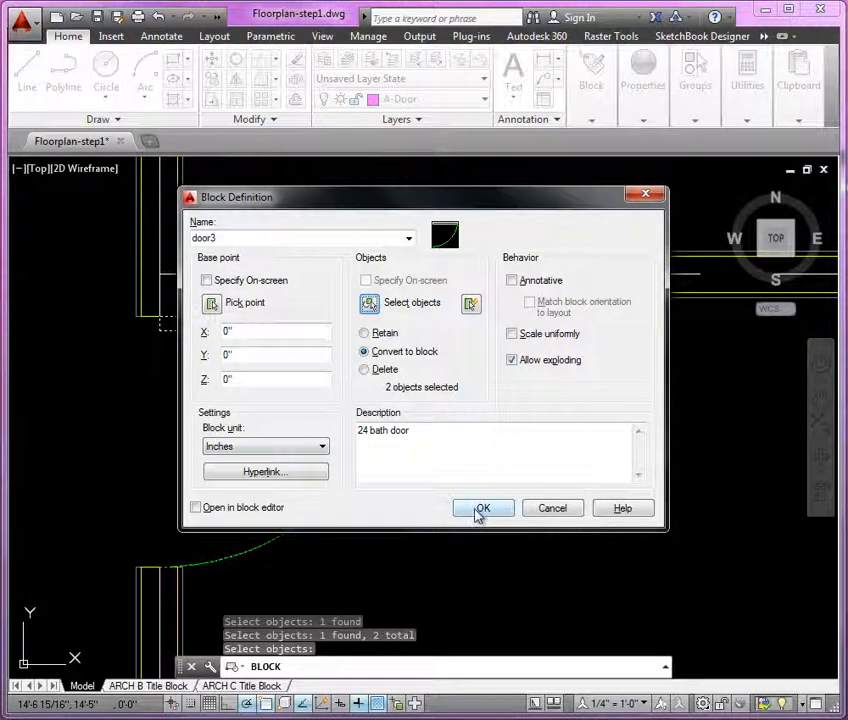
{"action": "left_click", "coordinate": [483, 510]}
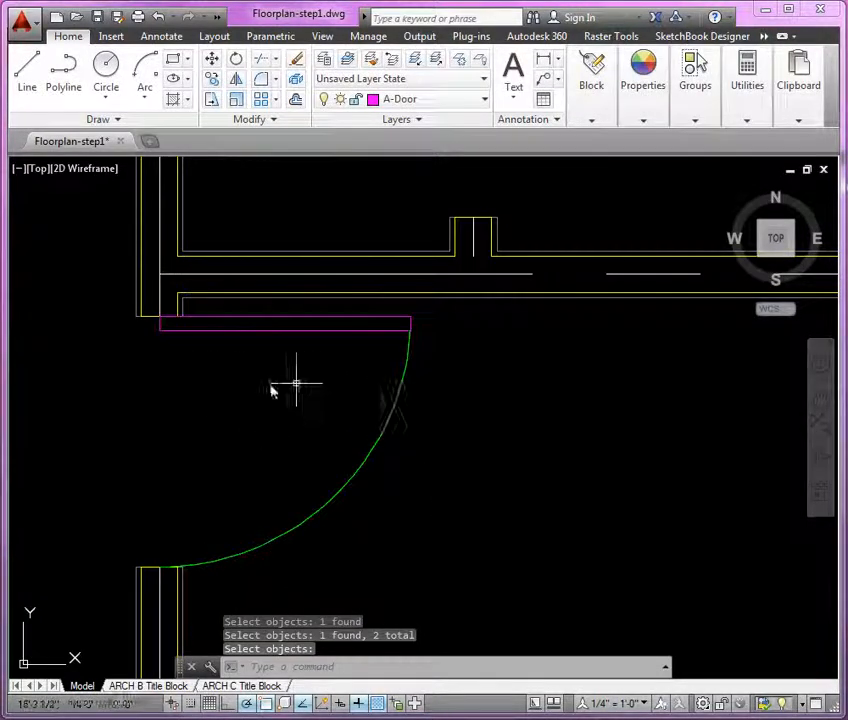
Make layer 0 current for work at the upper closet opening, and bring up the PDF page with the folding door panel detail
{"action": "scroll", "coordinate": [250, 318], "scroll_direction": "down", "scroll_amount": 5}
{"action": "scroll", "coordinate": [250, 318], "scroll_direction": "down", "scroll_amount": 5}
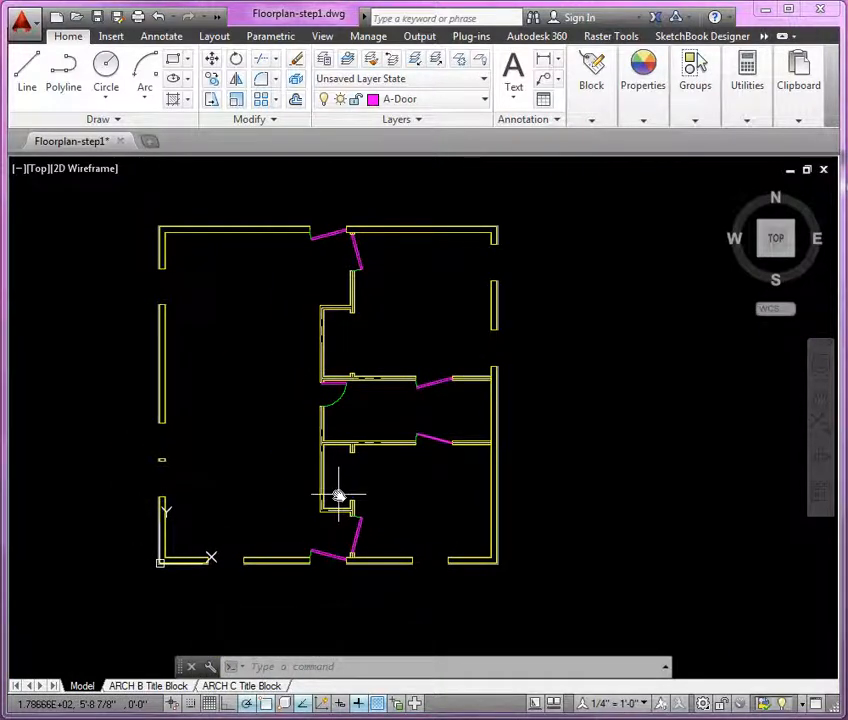
{"action": "scroll", "coordinate": [318, 341], "scroll_direction": "up", "scroll_amount": 4}
{"action": "middle_click_drag", "start_coordinate": [407, 337], "coordinate": [390, 392]}
{"action": "scroll", "coordinate": [314, 407], "scroll_direction": "up", "scroll_amount": 2}
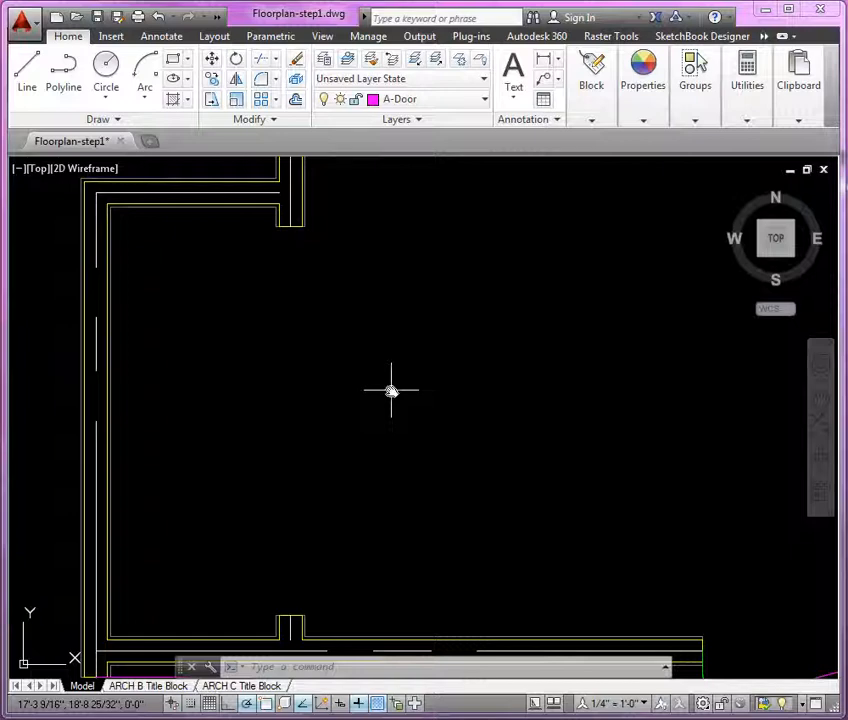
{"action": "left_click", "coordinate": [463, 102]}
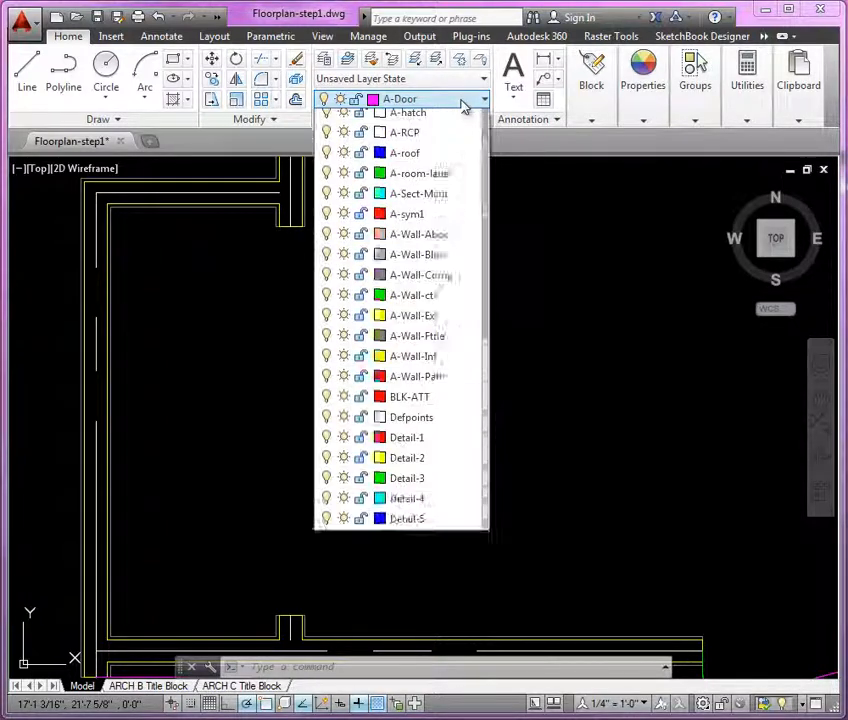
{"action": "left_click", "coordinate": [464, 115]}
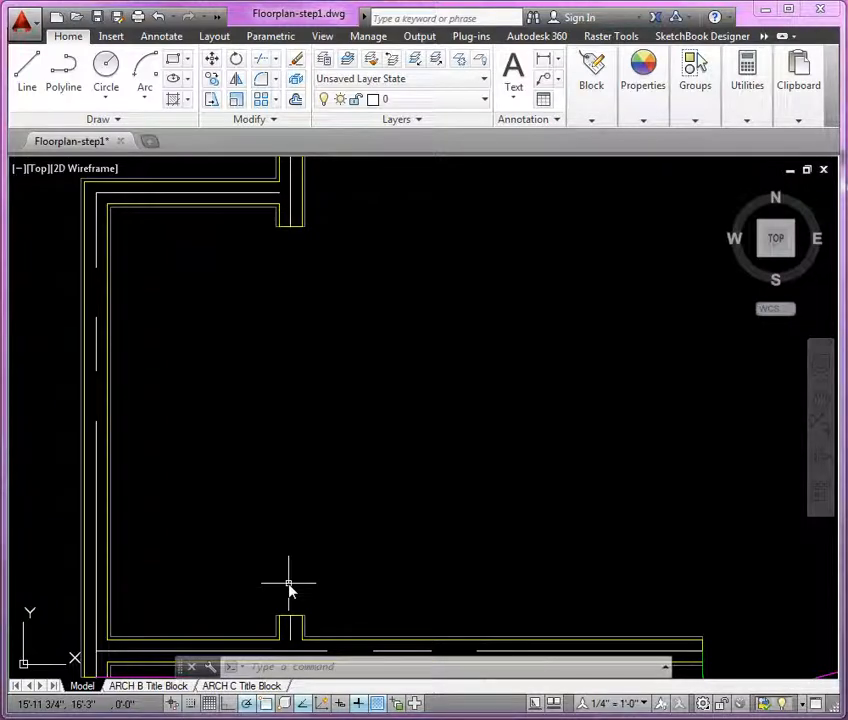
{"action": "left_click_drag", "start_coordinate": [0, 74], "coordinate": [442, 74]}
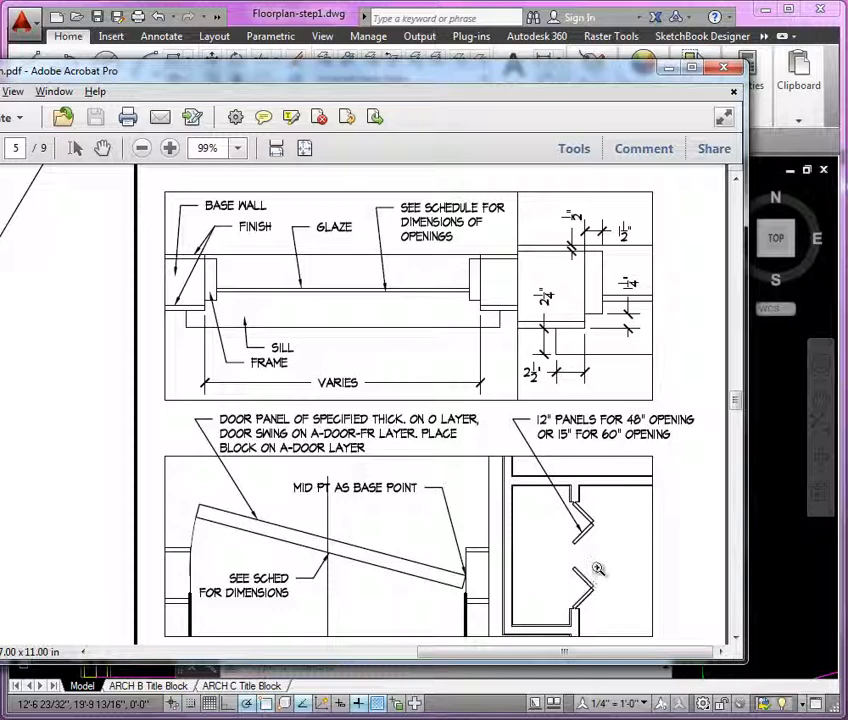
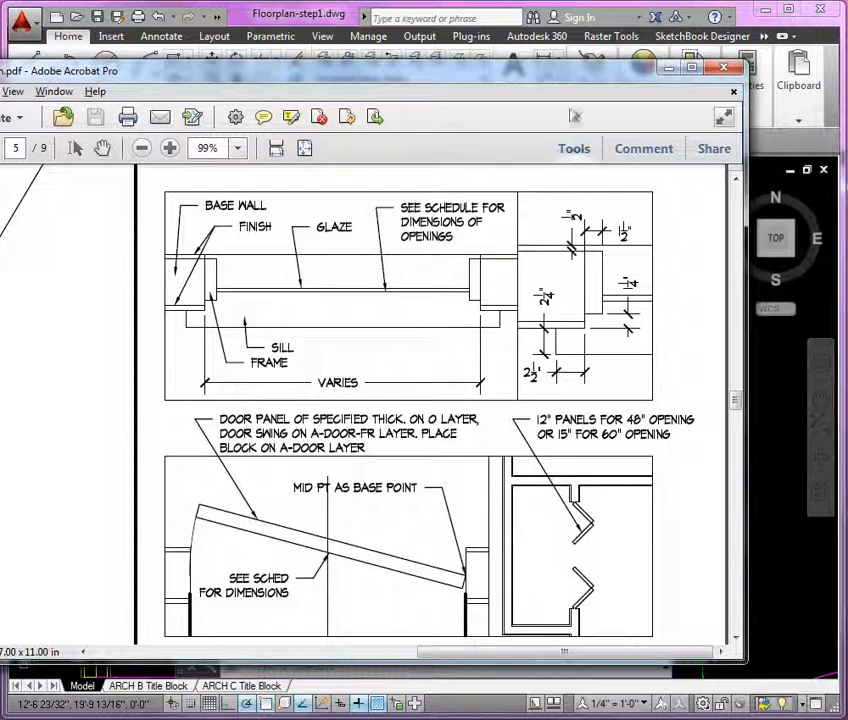
Draw a 15 by 1-3/8 inch rectangle as a door panel beside the lower wall end of the closet opening
{"action": "left_click_drag", "start_coordinate": [514, 70], "coordinate": [0, 68]}
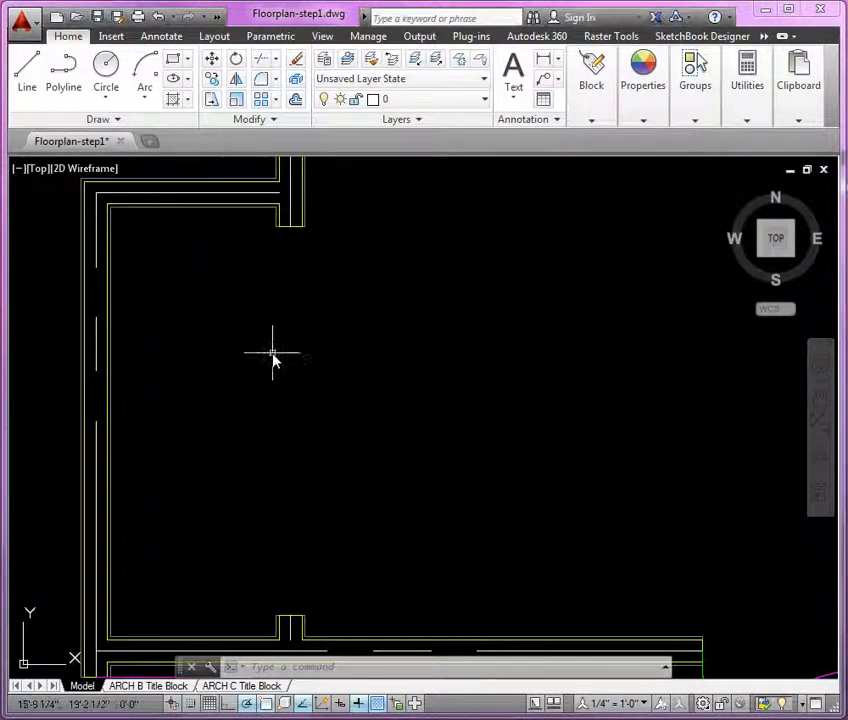
{"action": "left_click", "coordinate": [173, 59]}
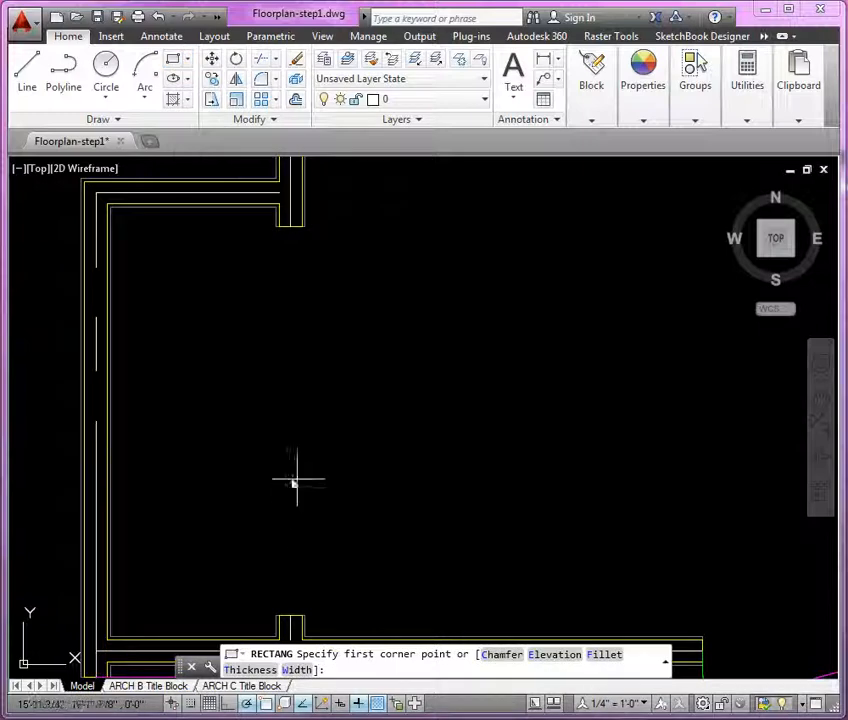
{"action": "left_click", "coordinate": [319, 548]}
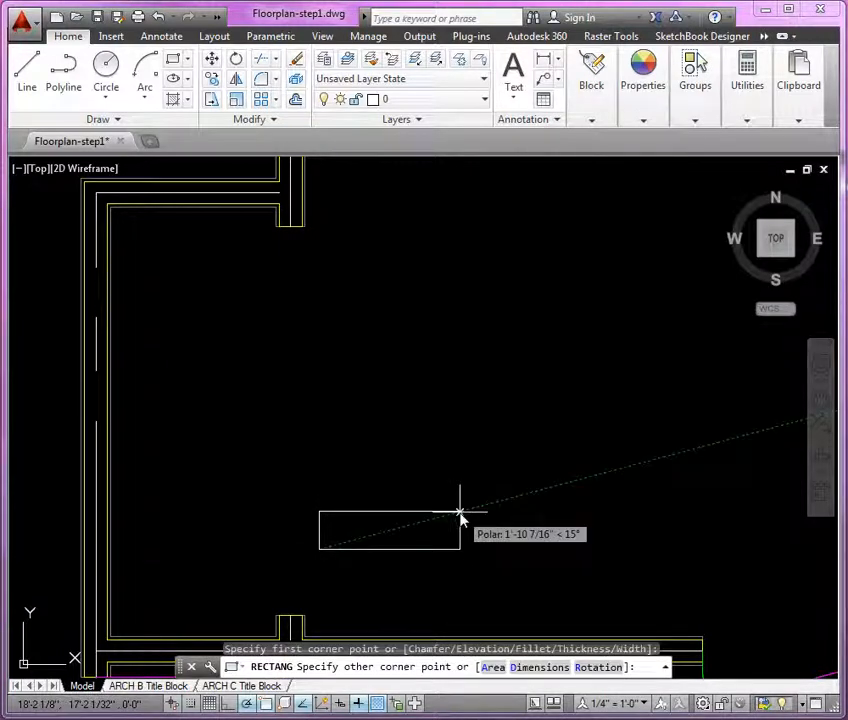
{"action": "type", "text": "@15,"}
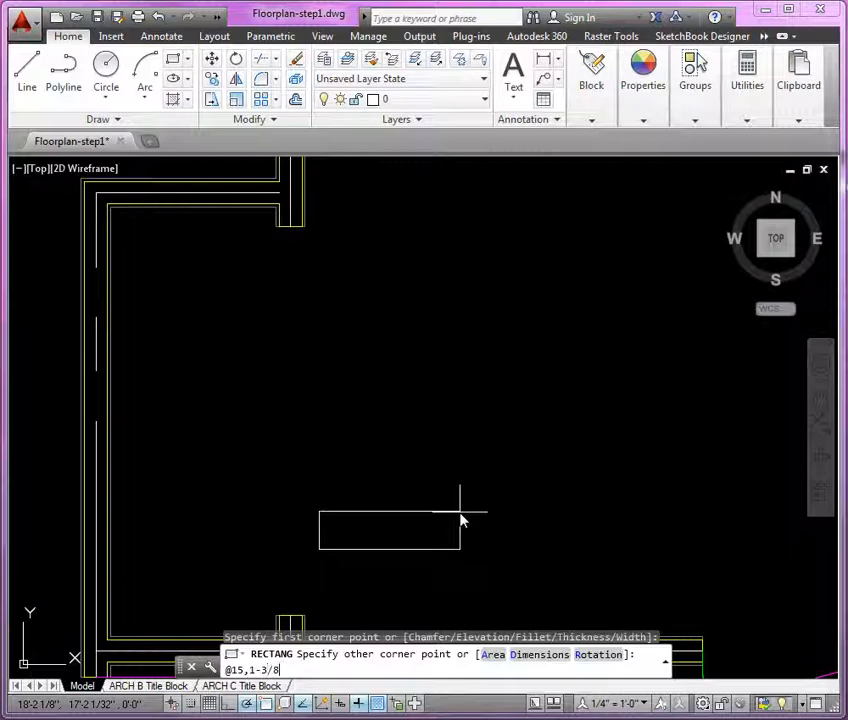
{"action": "type", "text": "1-3/8"}
{"action": "key", "text": "Return"}
{"action": "middle_click_drag", "start_coordinate": [488, 424], "coordinate": [523, 369]}
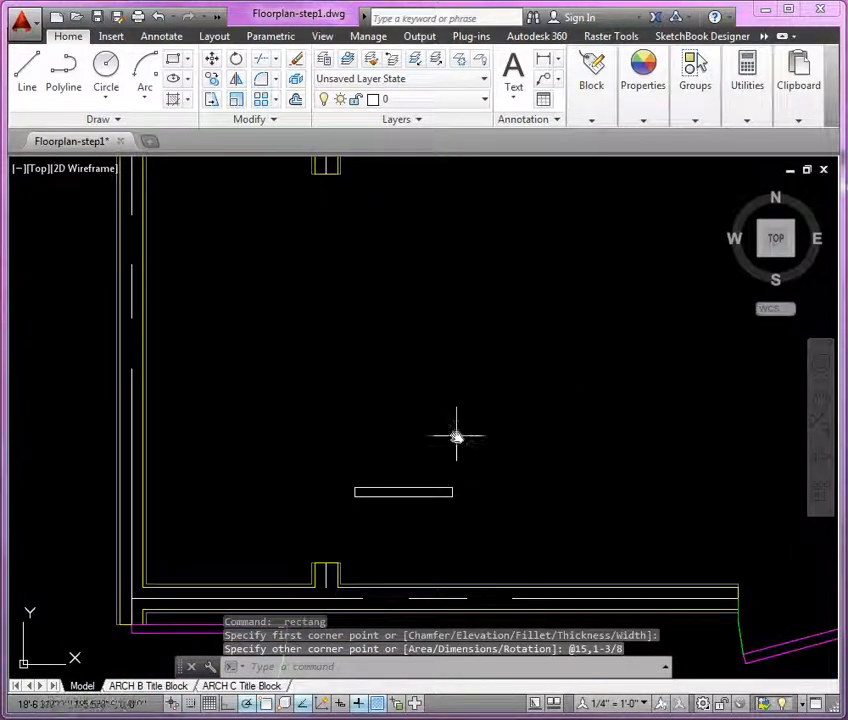
Move the panel by the midpoint of its short edge onto the midpoint of the closet opening's lower wall end
{"action": "type", "text": "m"}
{"action": "key", "text": "Return"}
{"action": "scroll", "coordinate": [358, 508], "scroll_direction": "up", "scroll_amount": 2}
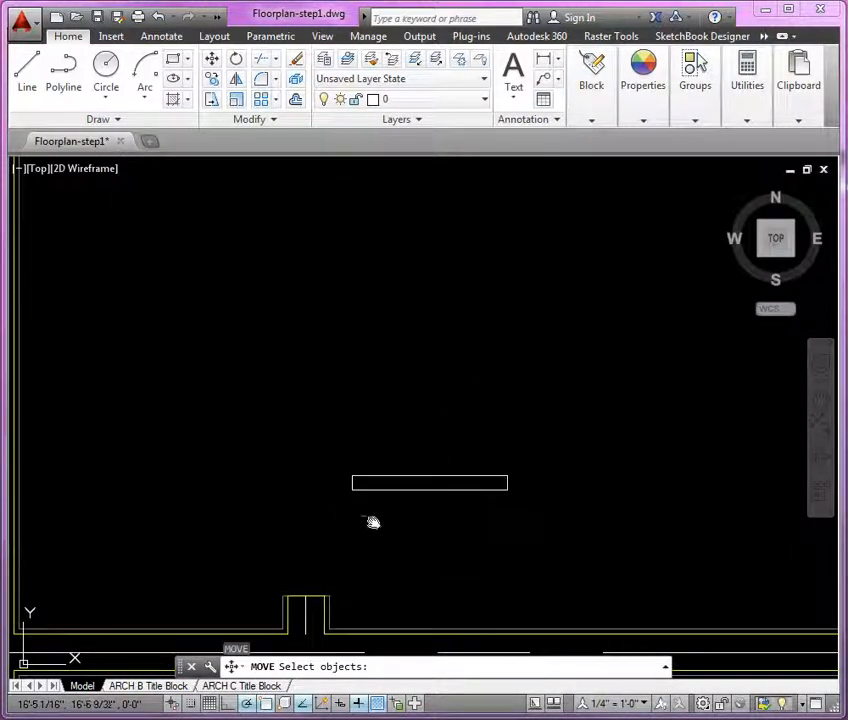
{"action": "middle_click_drag", "start_coordinate": [371, 522], "coordinate": [411, 455]}
{"action": "left_click", "coordinate": [391, 418]}
{"action": "key", "text": "Return"}
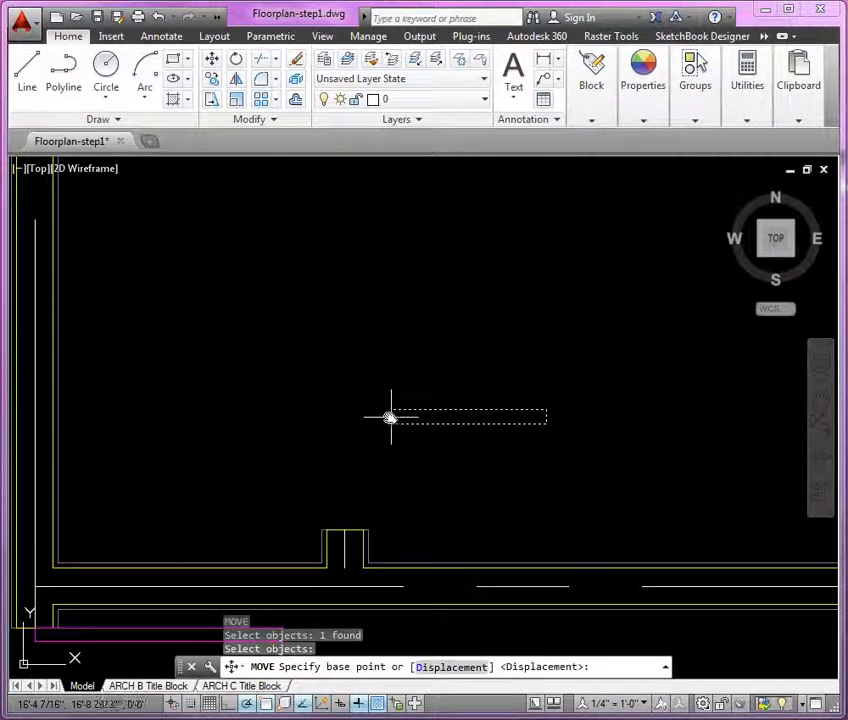
{"action": "left_click", "coordinate": [391, 418]}
{"action": "left_click", "coordinate": [345, 531]}
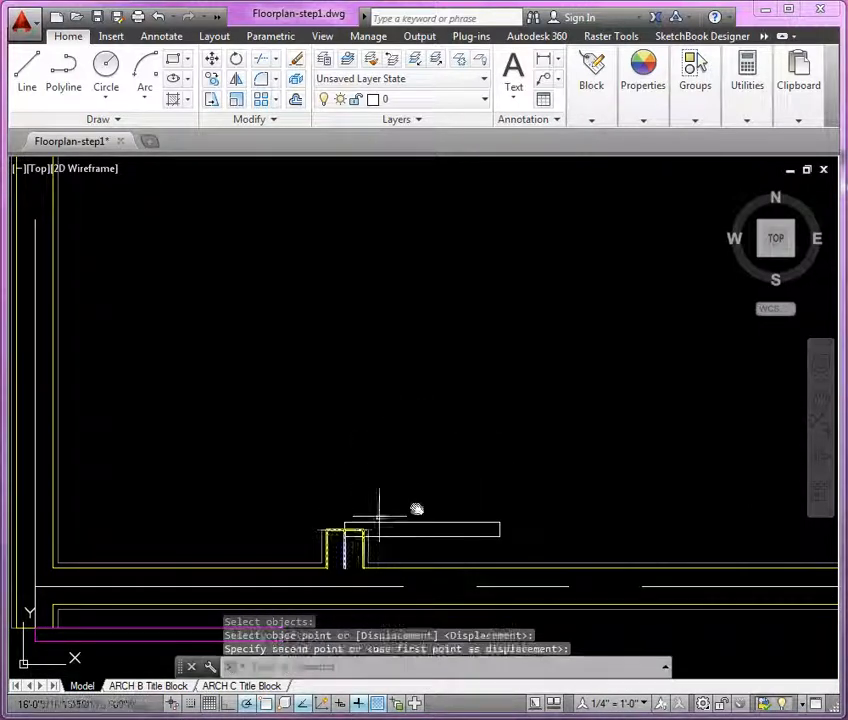
Rotate the panel 45 degrees about its midpoint on the lower wall end
{"action": "right_click", "coordinate": [400, 437]}
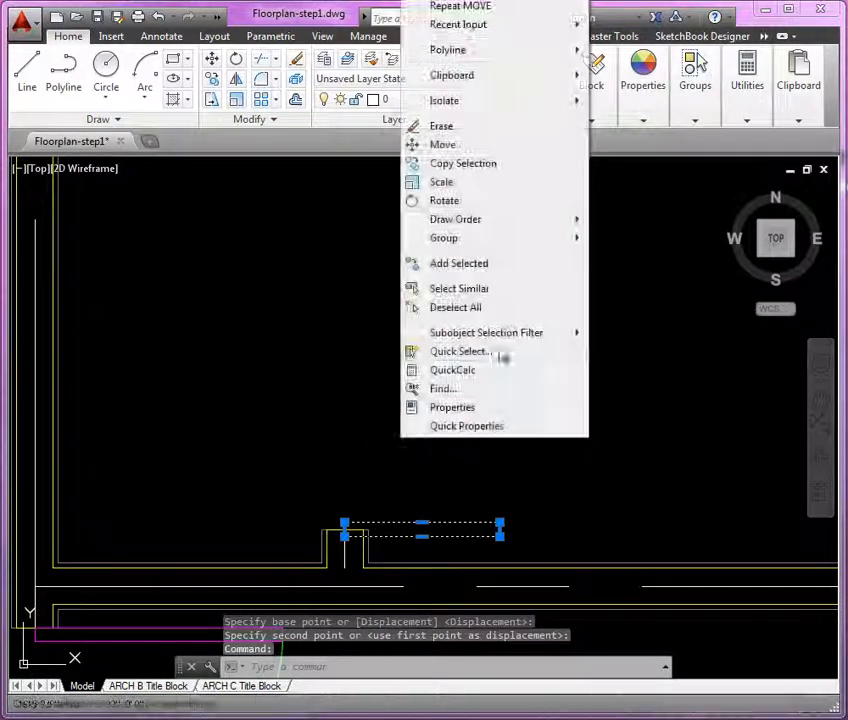
{"action": "left_click", "coordinate": [440, 199]}
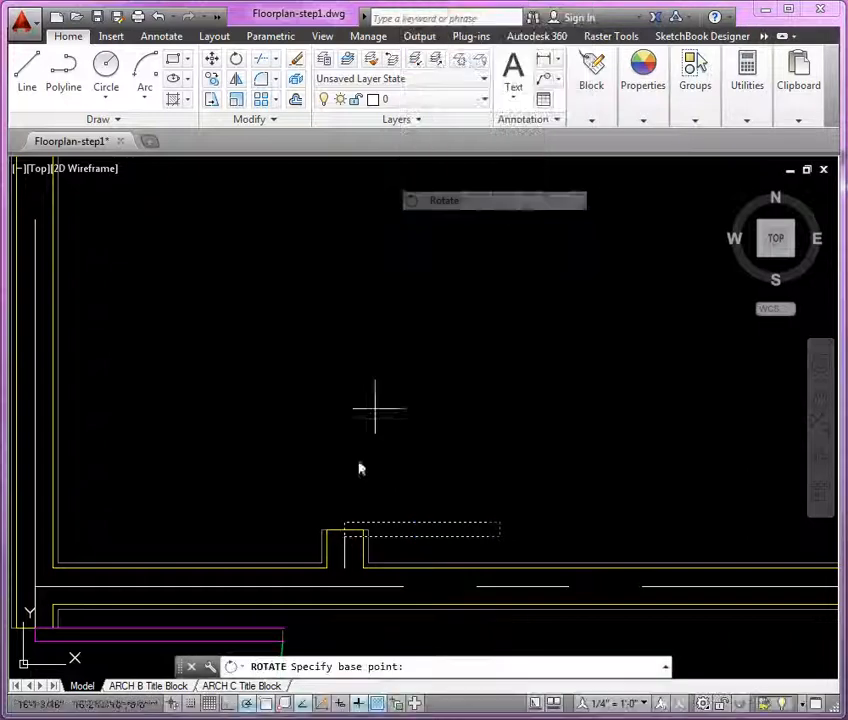
{"action": "left_click", "coordinate": [345, 531]}
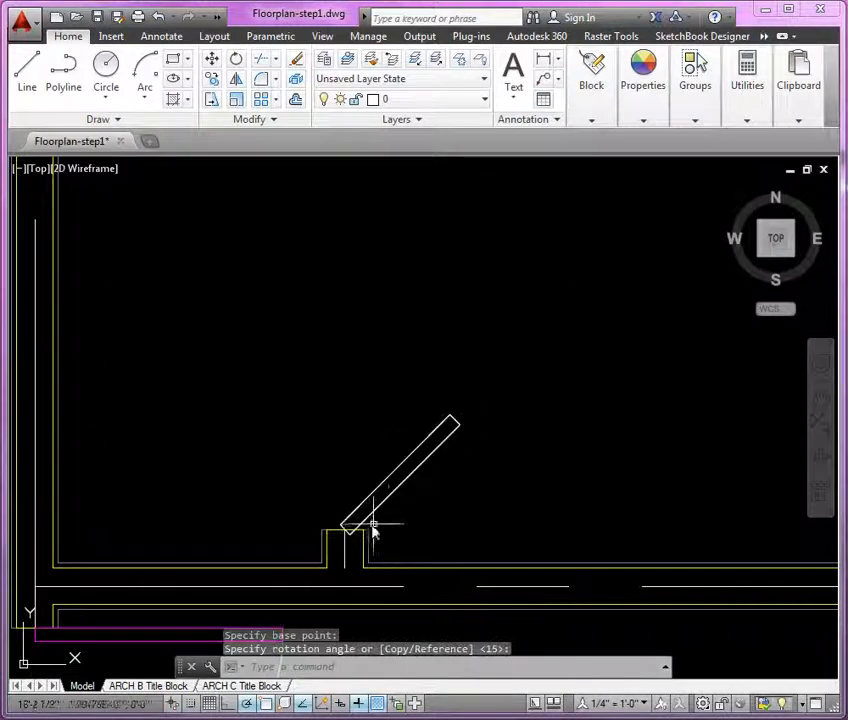
Move the rotated panel straight up so its lowest corner sits on the face of the lower wall end
{"action": "scroll", "coordinate": [365, 535], "scroll_direction": "up", "scroll_amount": 4}
{"action": "key", "text": "Return"}
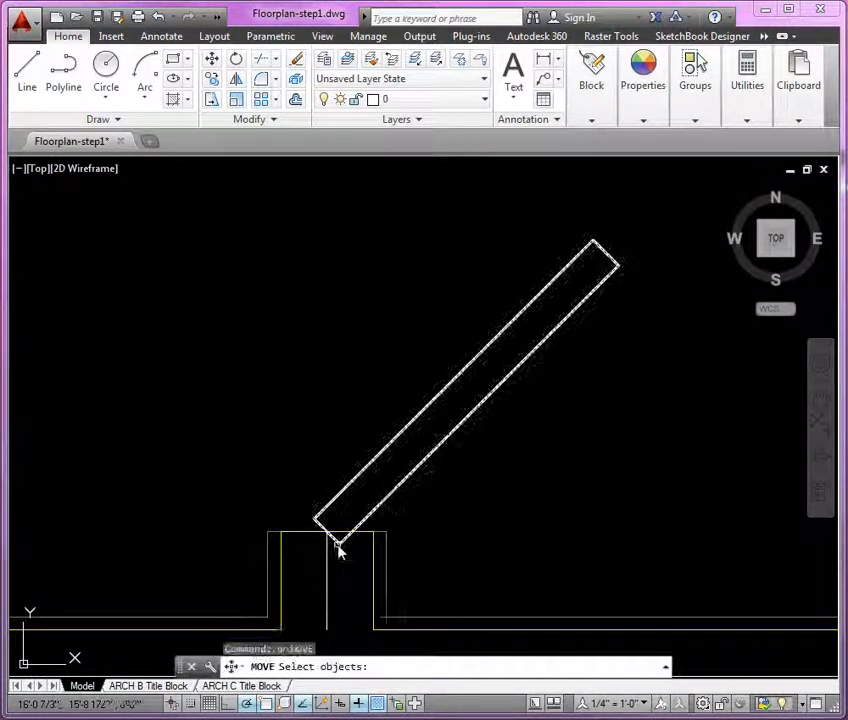
{"action": "left_click", "coordinate": [341, 547]}
{"action": "key", "text": "Return"}
{"action": "left_click", "coordinate": [340, 542]}
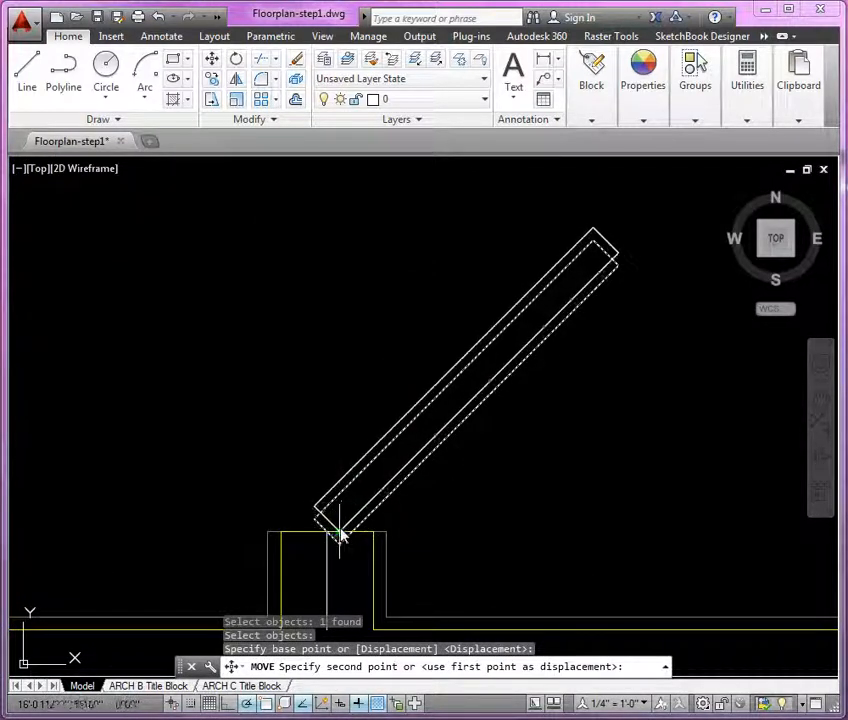
{"action": "left_click", "coordinate": [341, 540]}
{"action": "scroll", "coordinate": [295, 565], "scroll_direction": "down", "scroll_amount": 4}
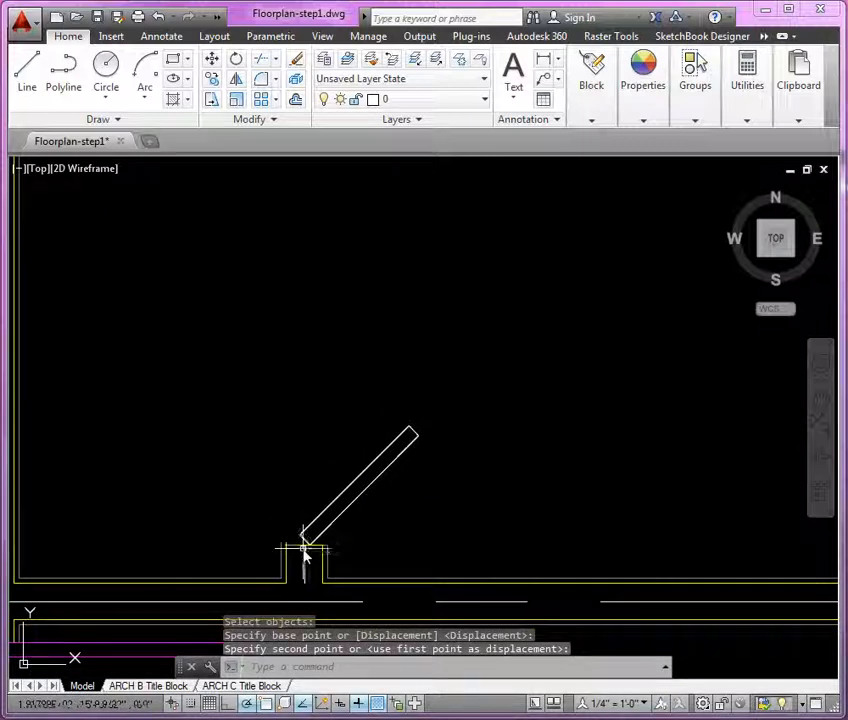
{"action": "scroll", "coordinate": [305, 552], "scroll_direction": "up", "scroll_amount": 5}
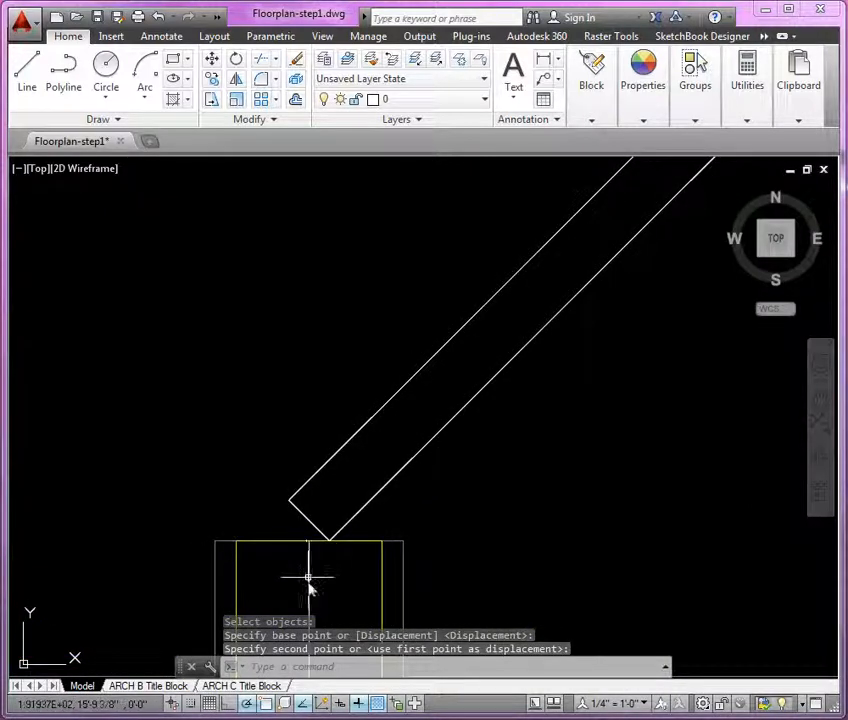
{"action": "scroll", "coordinate": [309, 588], "scroll_direction": "down", "scroll_amount": 4}
Mirror the angled panel about a horizontal line through its uppermost corner, keeping the original, to form a folded pair
{"action": "mouse_move", "coordinate": [413, 544]}
{"action": "middle_mouse_down"}
{"action": "mouse_move", "coordinate": [364, 547]}
{"action": "mouse_move", "coordinate": [375, 560]}
{"action": "middle_mouse_up"}
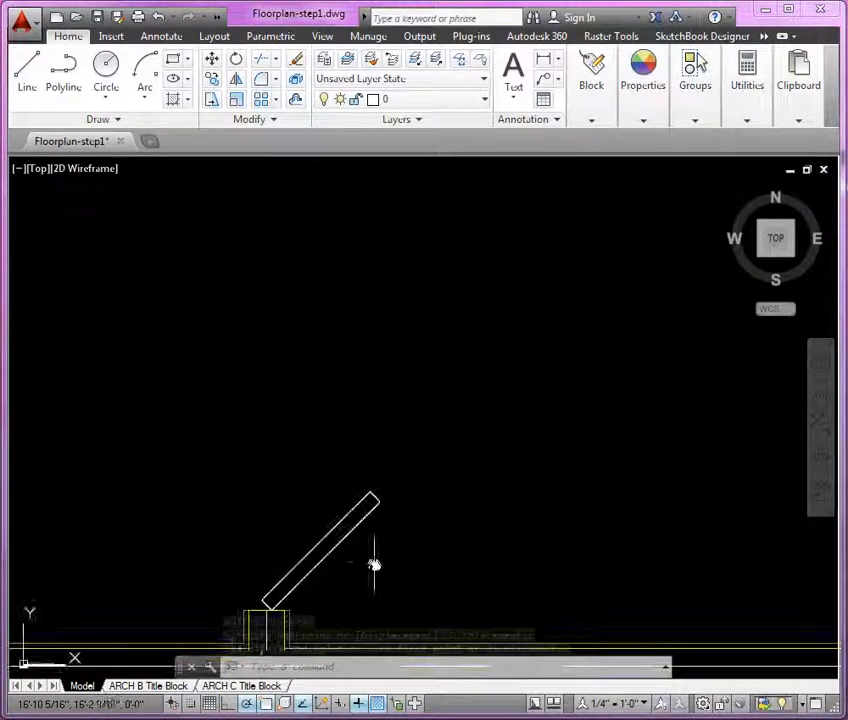
{"action": "scroll", "coordinate": [375, 558], "scroll_direction": "down", "scroll_amount": 2}
{"action": "type", "text": "mi"}
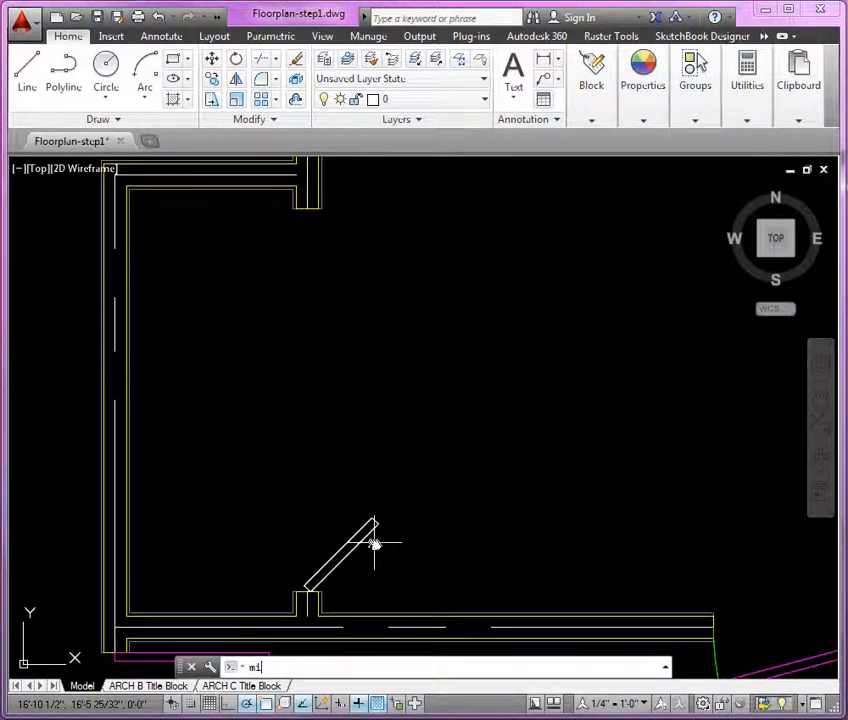
{"action": "key", "text": "Return"}
{"action": "left_click", "coordinate": [365, 528]}
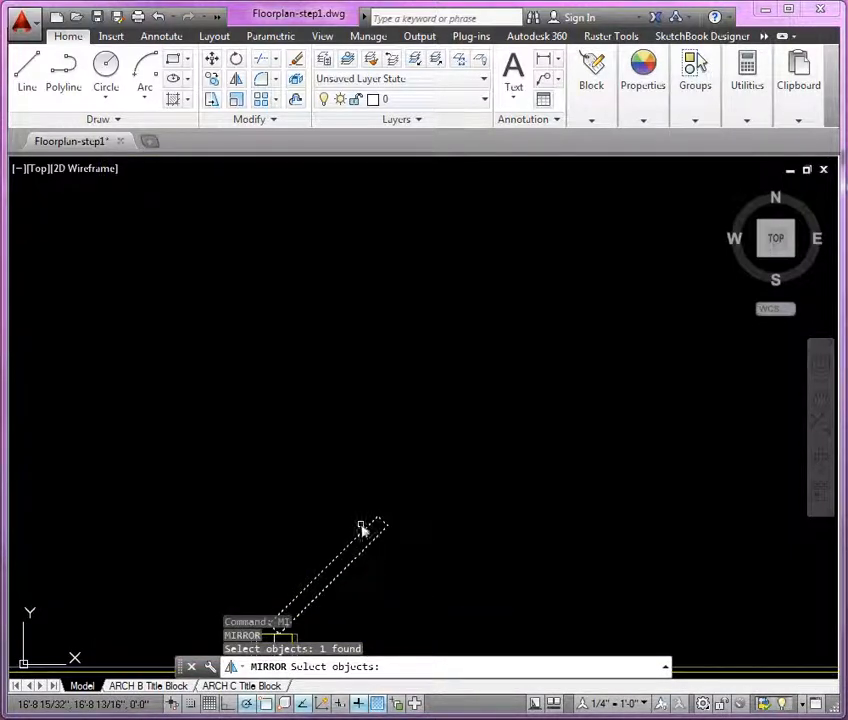
{"action": "key", "text": "Return"}
{"action": "left_click", "coordinate": [377, 520]}
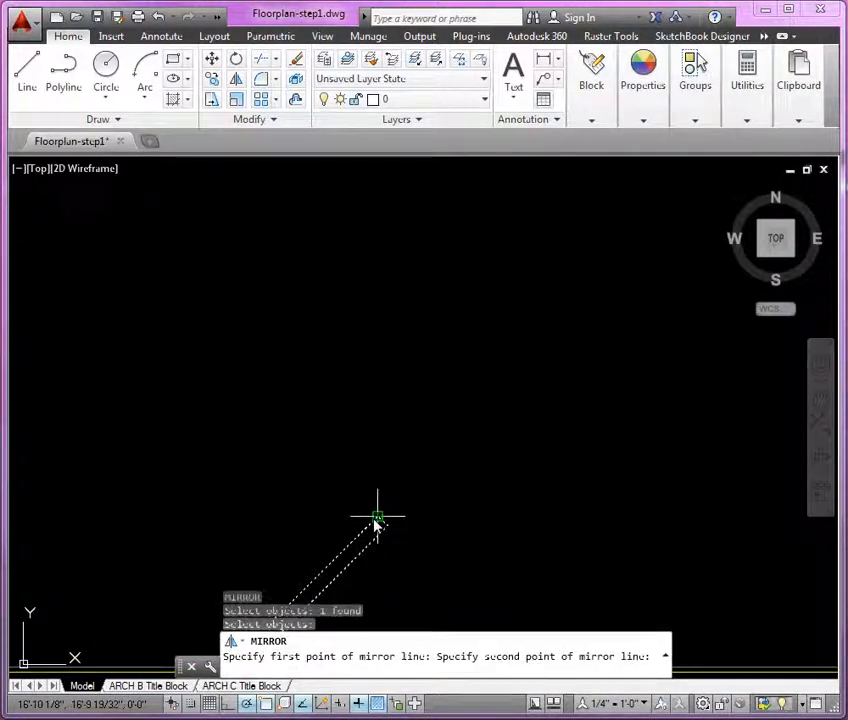
{"action": "left_click", "coordinate": [265, 517]}
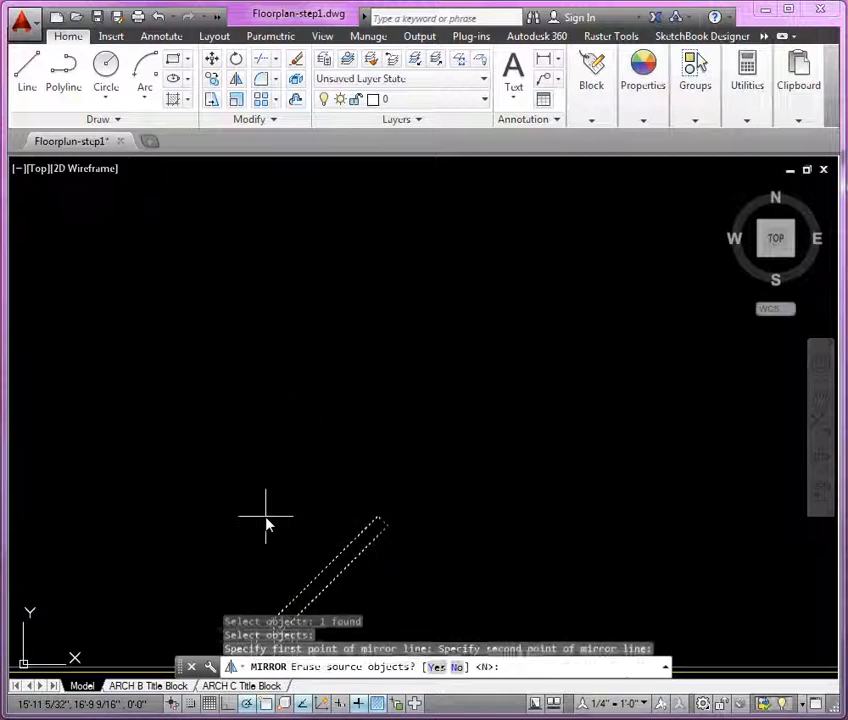
{"action": "key", "text": "Return"}
{"action": "scroll", "coordinate": [536, 398], "scroll_direction": "down", "scroll_amount": 4}
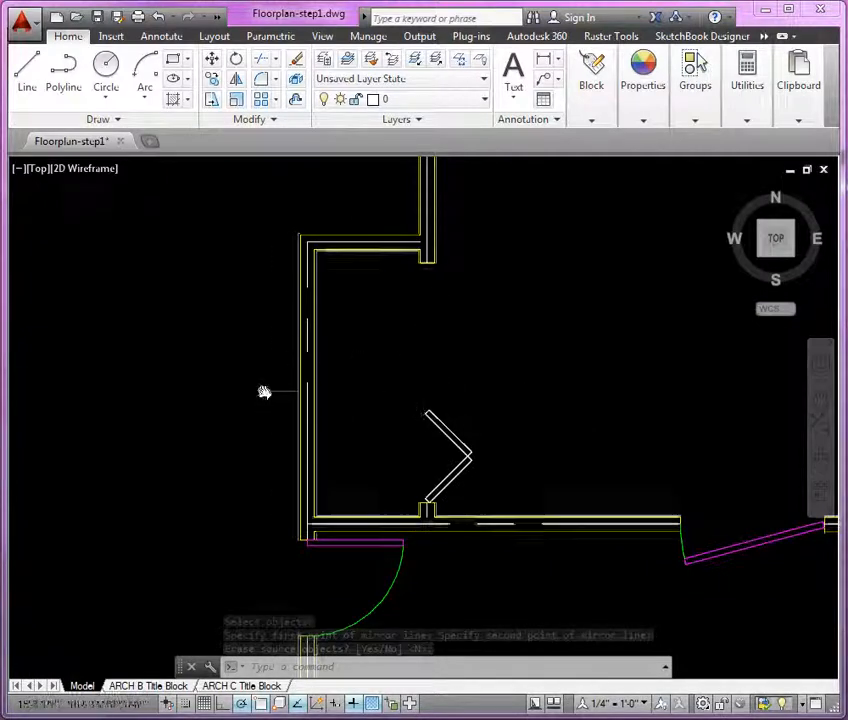
Draw a vertical helper line across the closet opening between the outer corners of the lower and upper wall ends
{"action": "scroll", "coordinate": [265, 392], "scroll_direction": "down", "scroll_amount": 4}
{"action": "scroll", "coordinate": [398, 382], "scroll_direction": "up", "scroll_amount": 4}
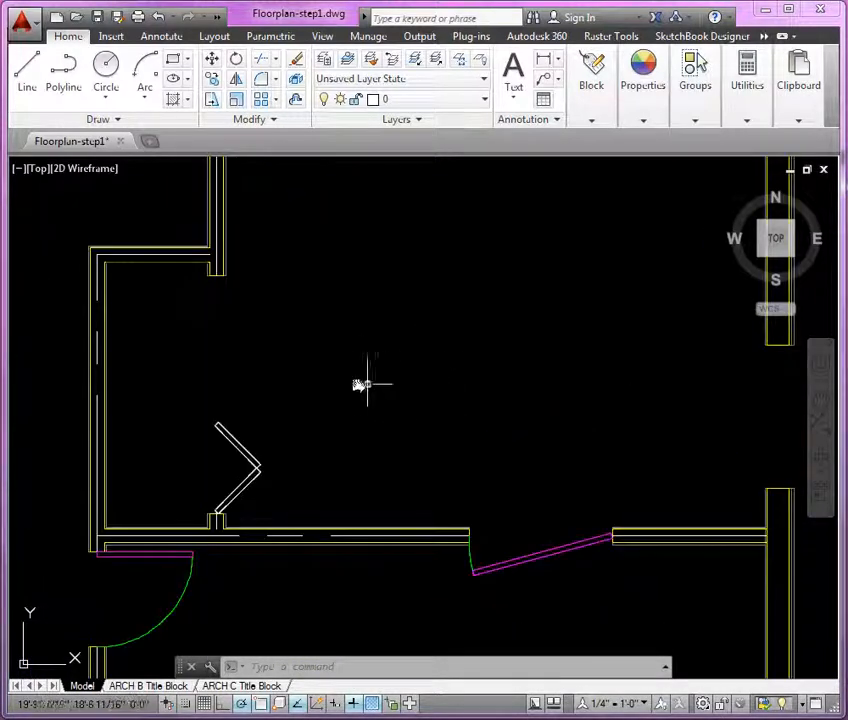
{"action": "middle_click_drag", "start_coordinate": [367, 384], "coordinate": [371, 403]}
{"action": "scroll", "coordinate": [206, 417], "scroll_direction": "up", "scroll_amount": 3}
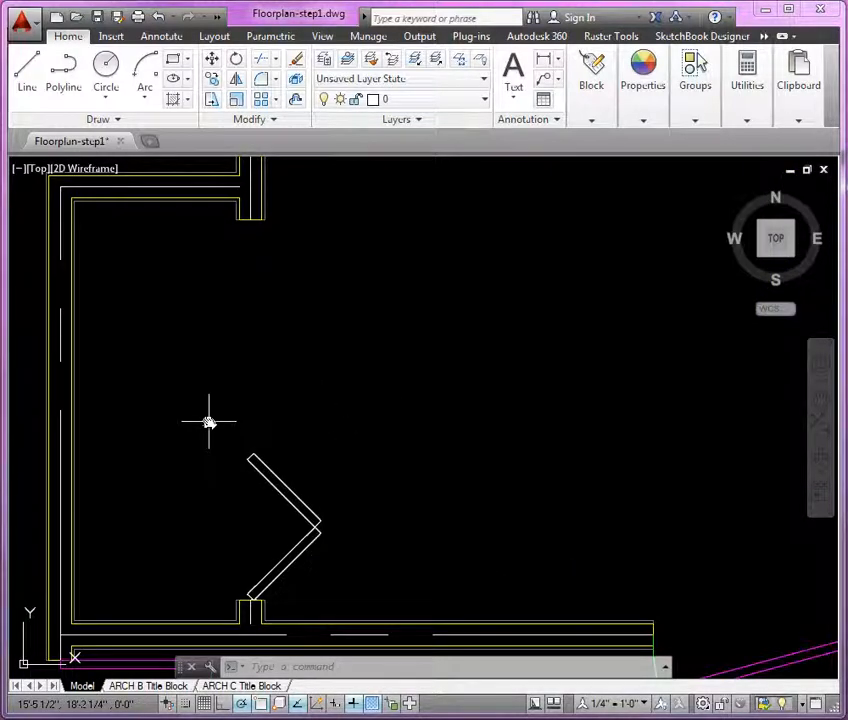
{"action": "type", "text": "l"}
{"action": "key", "text": "Return"}
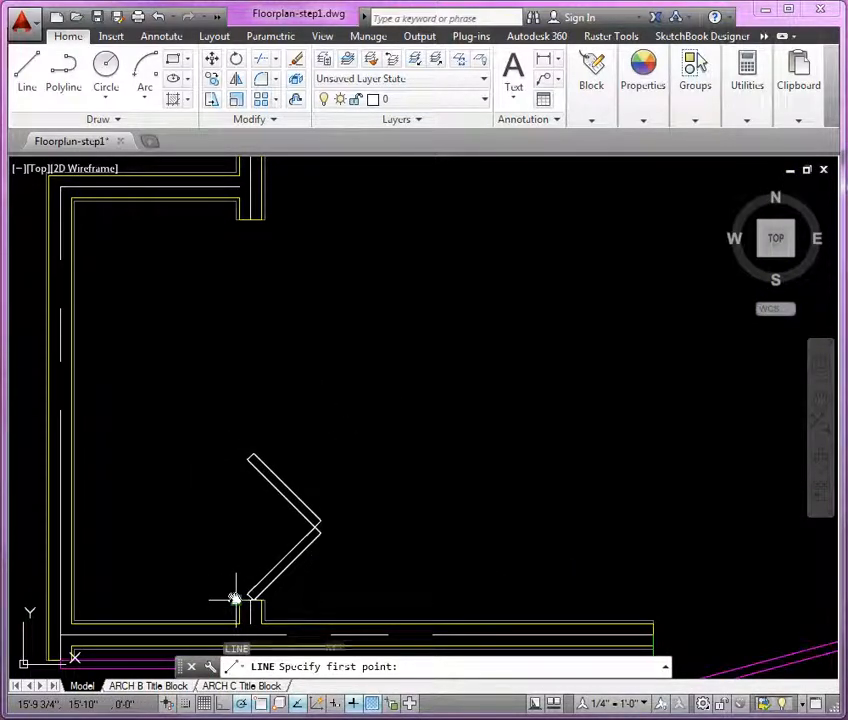
{"action": "left_click", "coordinate": [233, 598]}
{"action": "left_click", "coordinate": [233, 226]}
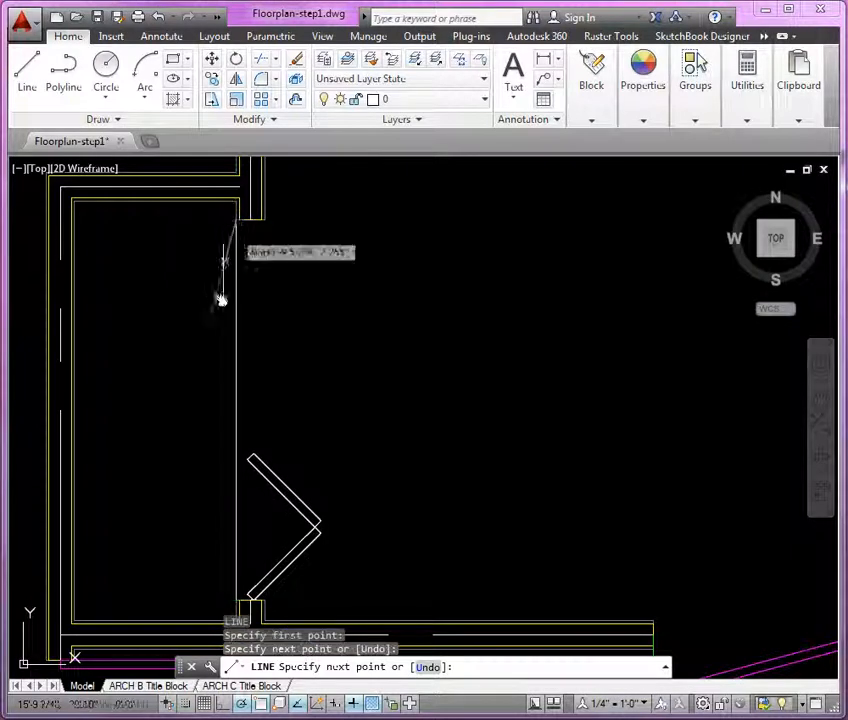
{"action": "key", "text": "Return"}
Mirror both panels about a horizontal line through the helper line's midpoint, keeping the originals, and erase the helper line
{"action": "type", "text": "mi"}
{"action": "key", "text": "Return"}
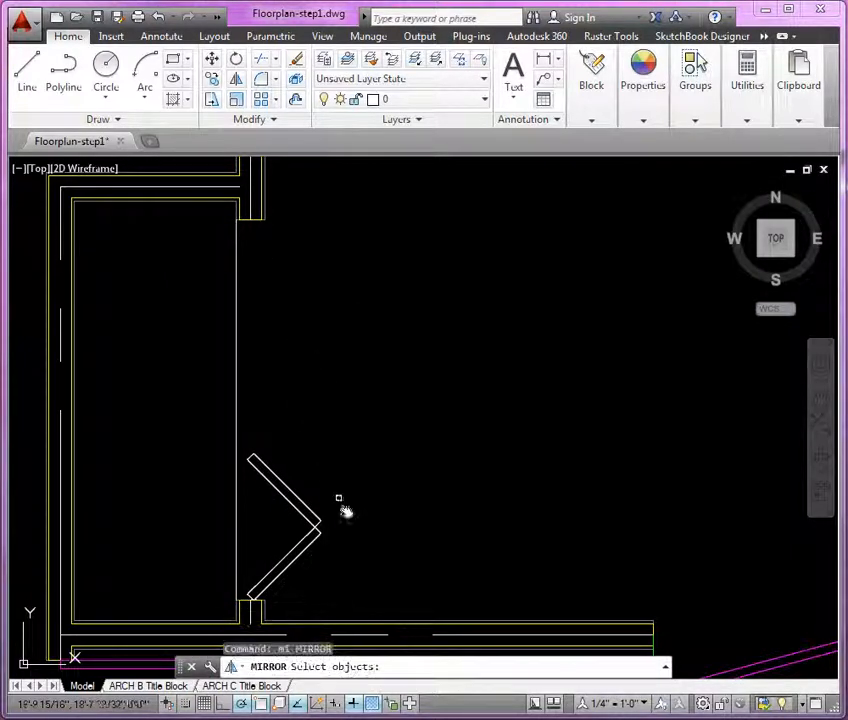
{"action": "left_click", "coordinate": [332, 516]}
{"action": "key", "text": "Return"}
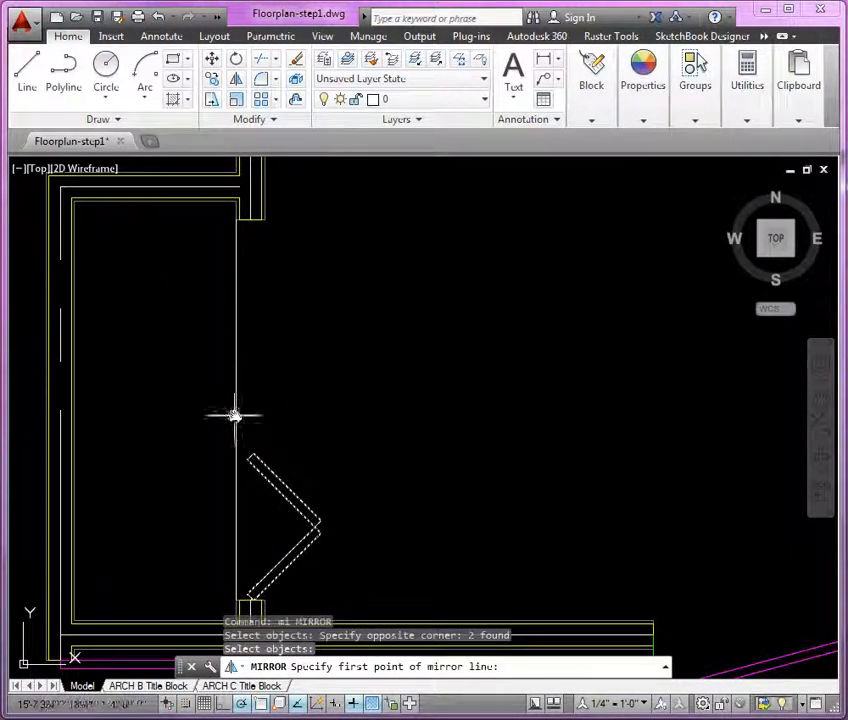
{"action": "left_click", "coordinate": [235, 412]}
{"action": "left_click", "coordinate": [378, 412]}
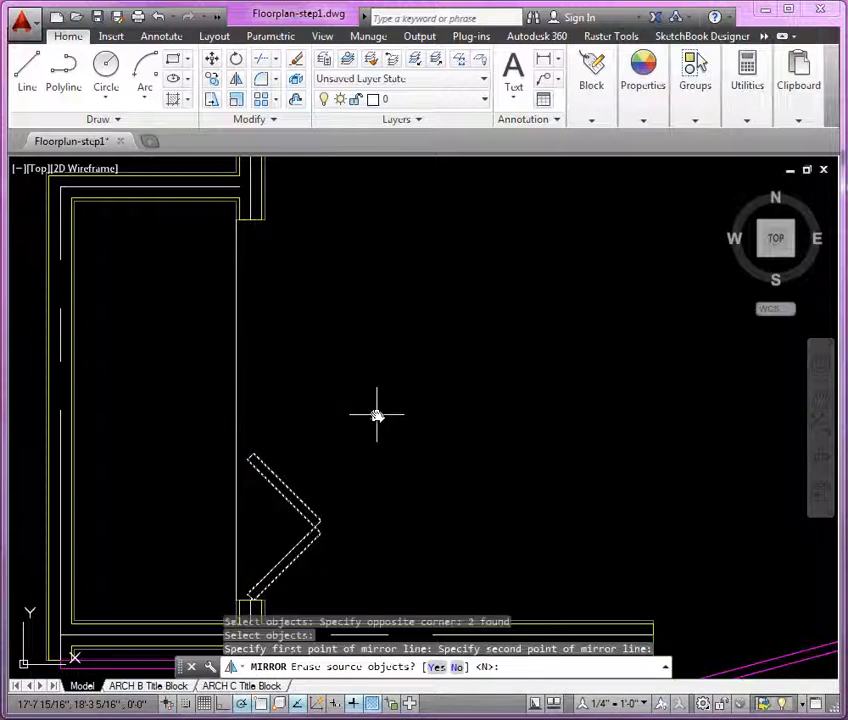
{"action": "key", "text": "Return"}
{"action": "scroll", "coordinate": [411, 354], "scroll_direction": "down", "scroll_amount": 3}
{"action": "left_click", "coordinate": [303, 394]}
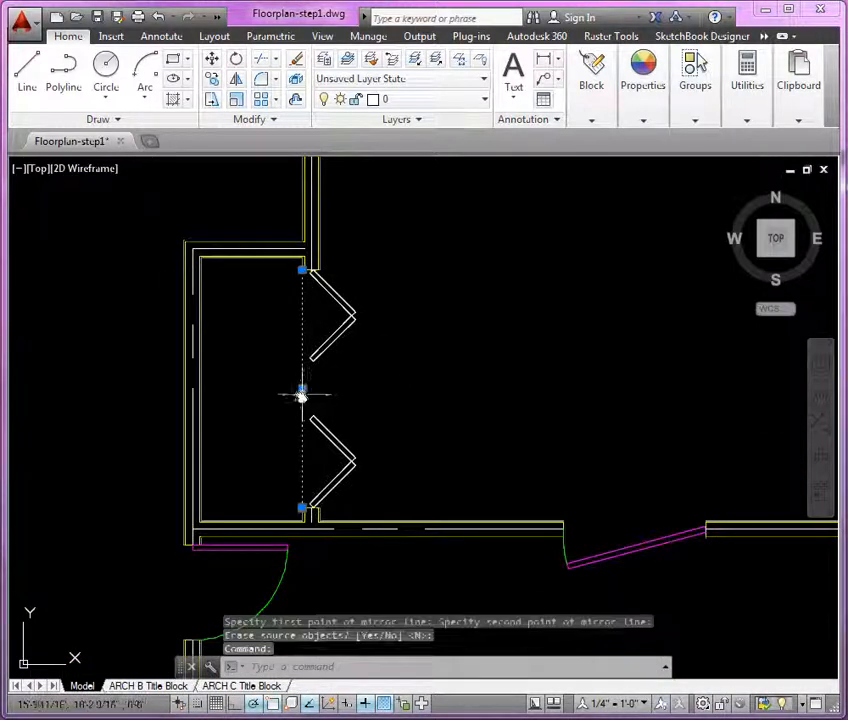
{"action": "key", "text": "Delete"}
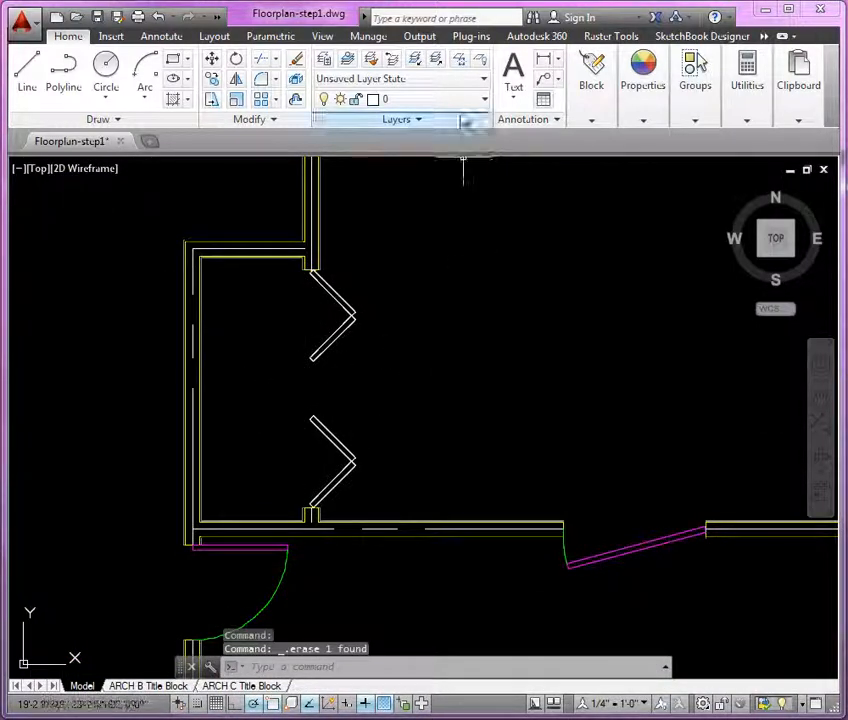
Make the existing door's A-Door layer current and begin a block definition named closet1 with the description "5' opening"
{"action": "left_click", "coordinate": [347, 59]}
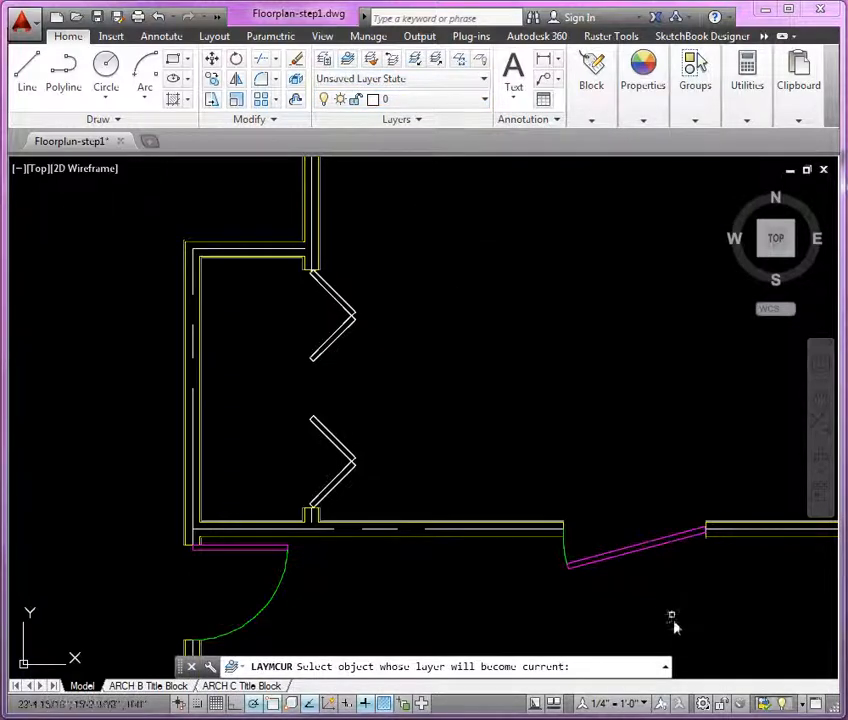
{"action": "left_click", "coordinate": [643, 559]}
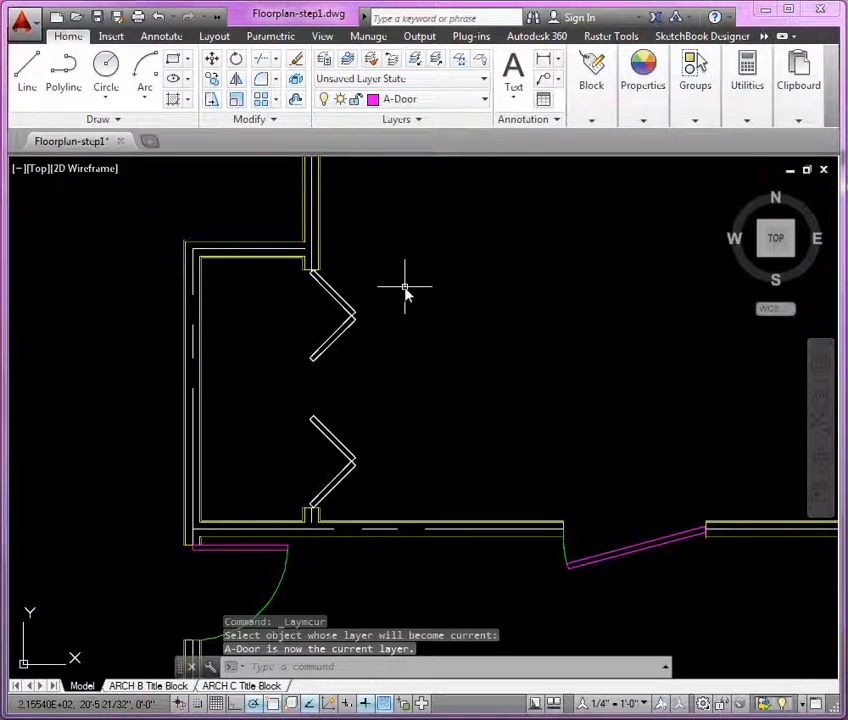
{"action": "type", "text": "b"}
{"action": "key", "text": "Return"}
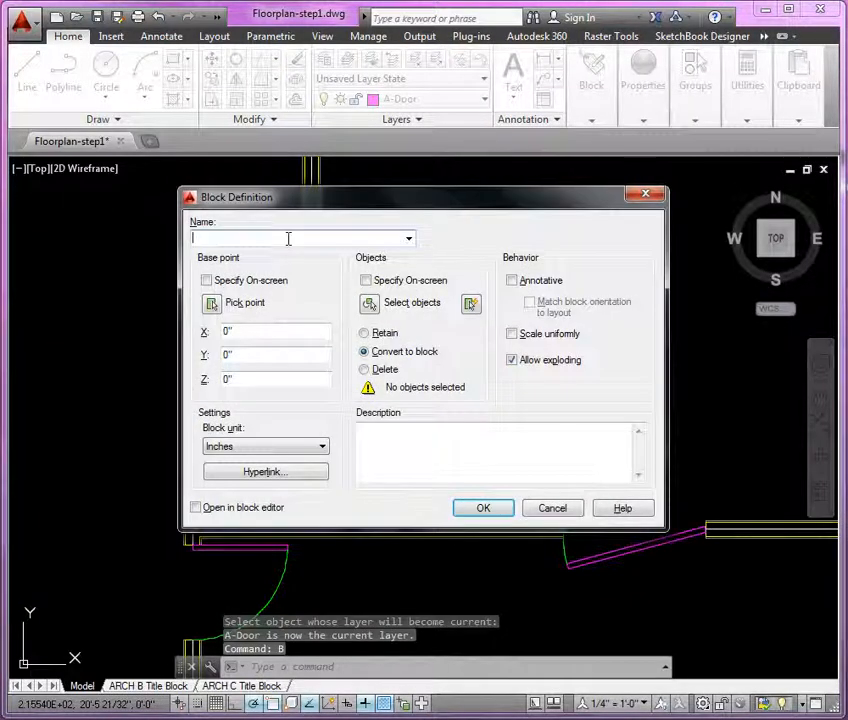
{"action": "type", "text": "closet1"}
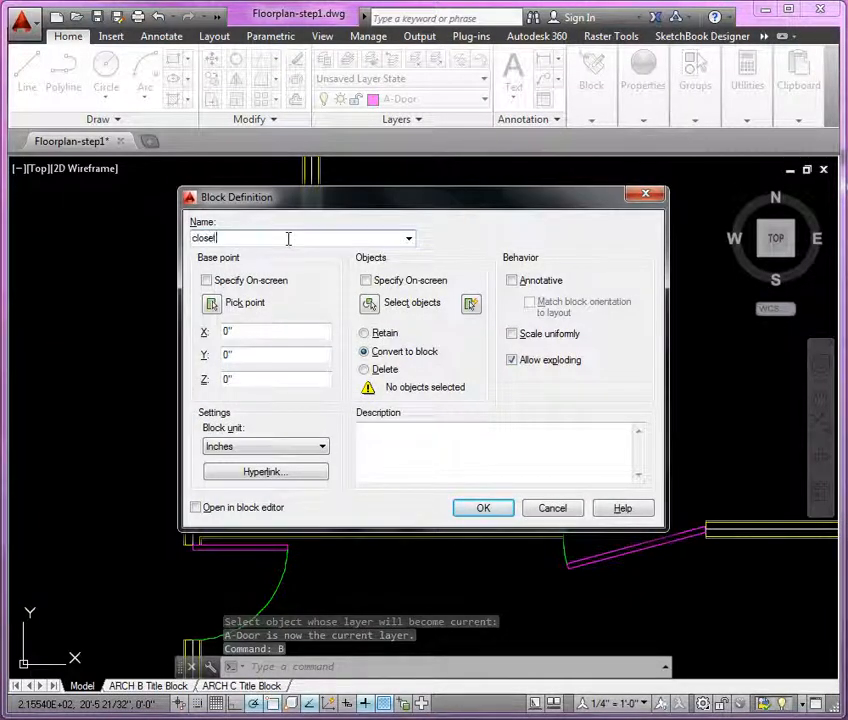
{"action": "left_click", "coordinate": [373, 453]}
{"action": "type", "text": "5' opening"}
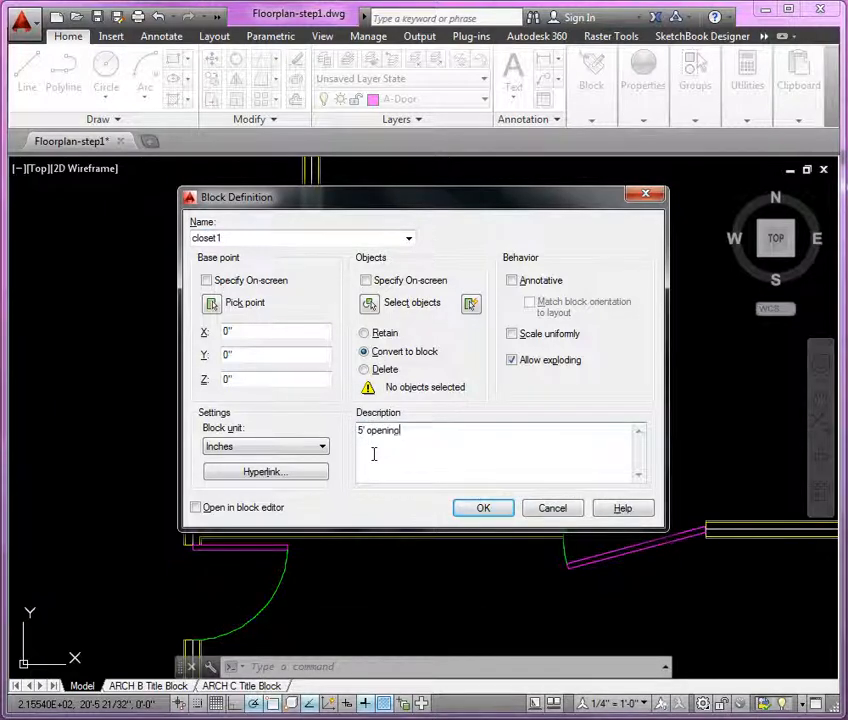
Set the block's base point to the midpoint of the lower wall end at the closet opening
{"action": "left_click", "coordinate": [229, 283]}
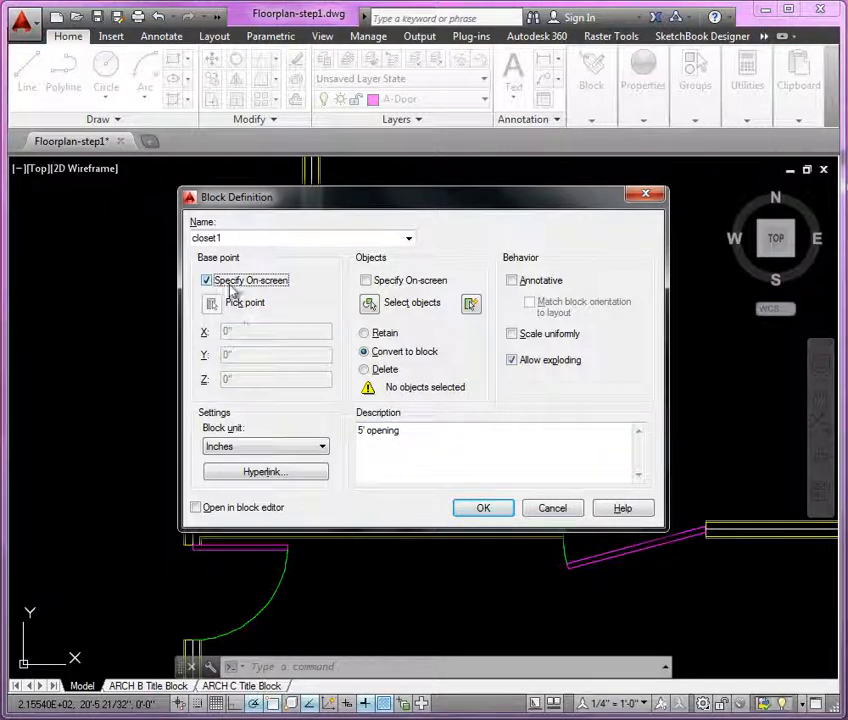
{"action": "left_click", "coordinate": [248, 285]}
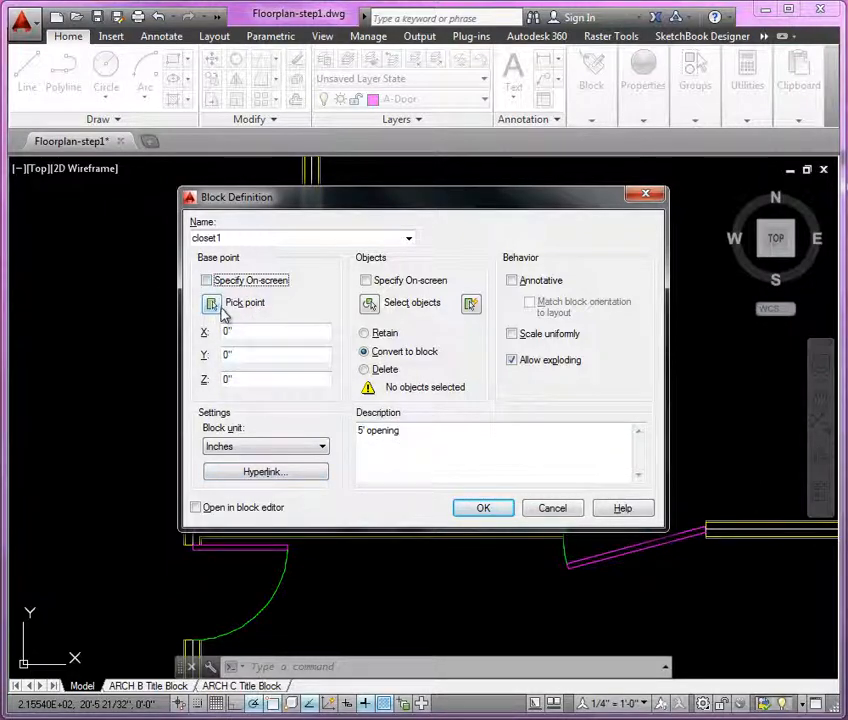
{"action": "left_click", "coordinate": [216, 303]}
{"action": "scroll", "coordinate": [300, 520], "scroll_direction": "up", "scroll_amount": 4}
{"action": "scroll", "coordinate": [307, 531], "scroll_direction": "up", "scroll_amount": 2}
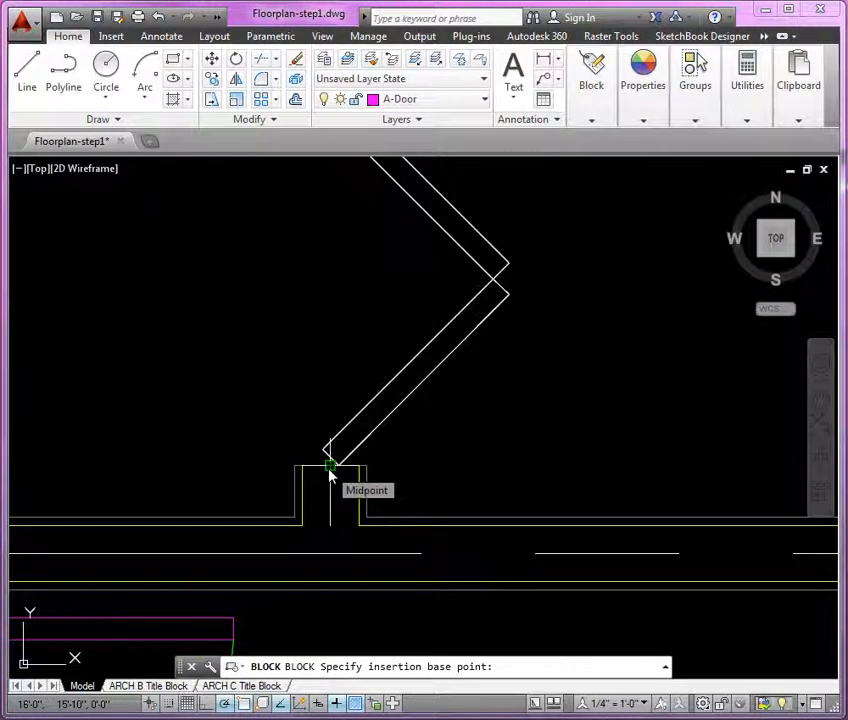
{"action": "left_click", "coordinate": [331, 476]}
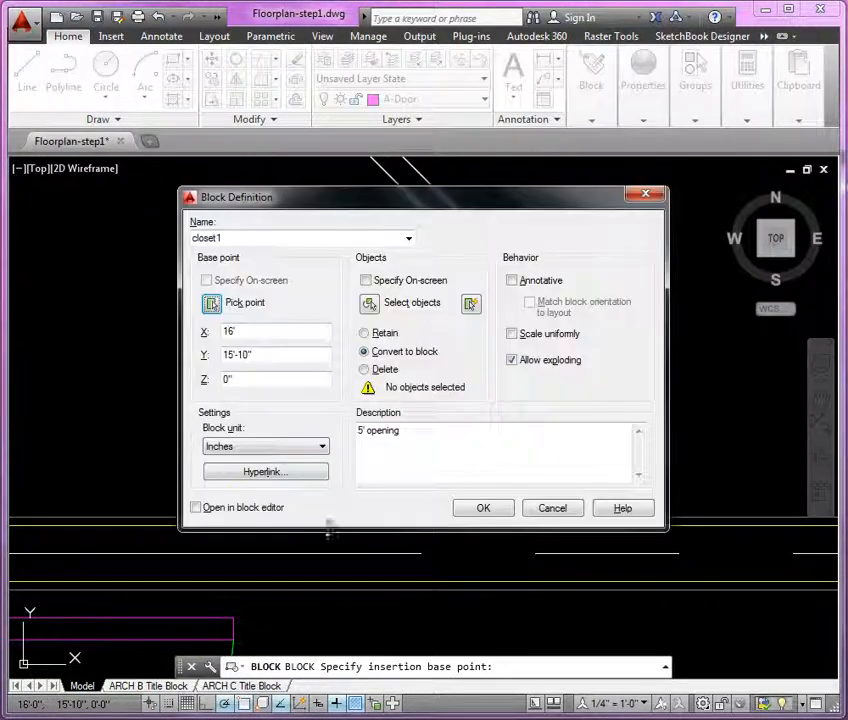
Select all four folding panels as the block's objects and create the closet1 block
{"action": "left_click", "coordinate": [370, 303]}
{"action": "left_click", "coordinate": [445, 430]}
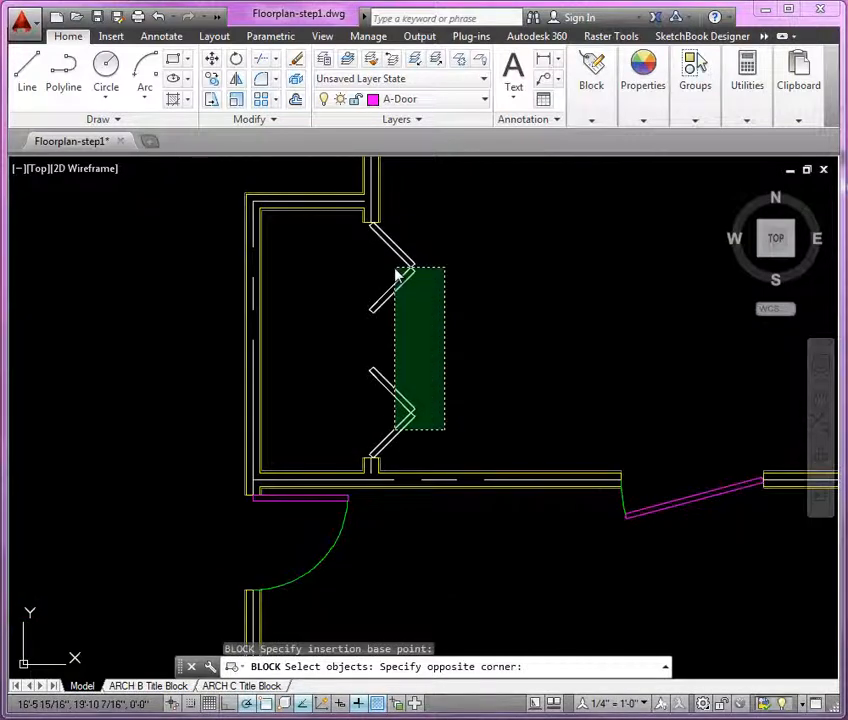
{"action": "left_click", "coordinate": [396, 262]}
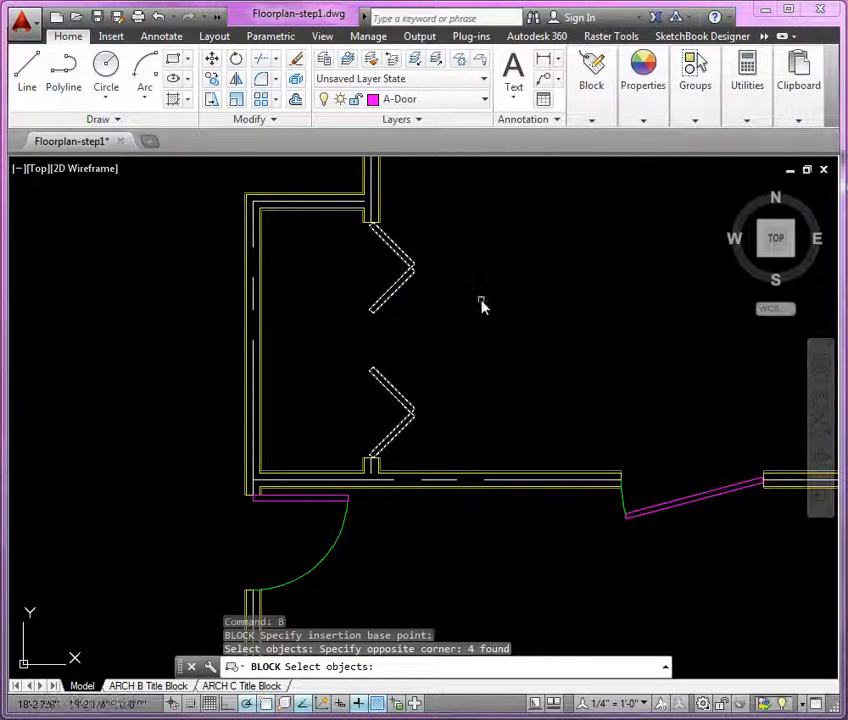
{"action": "key", "text": "Return"}
{"action": "left_click", "coordinate": [483, 510]}
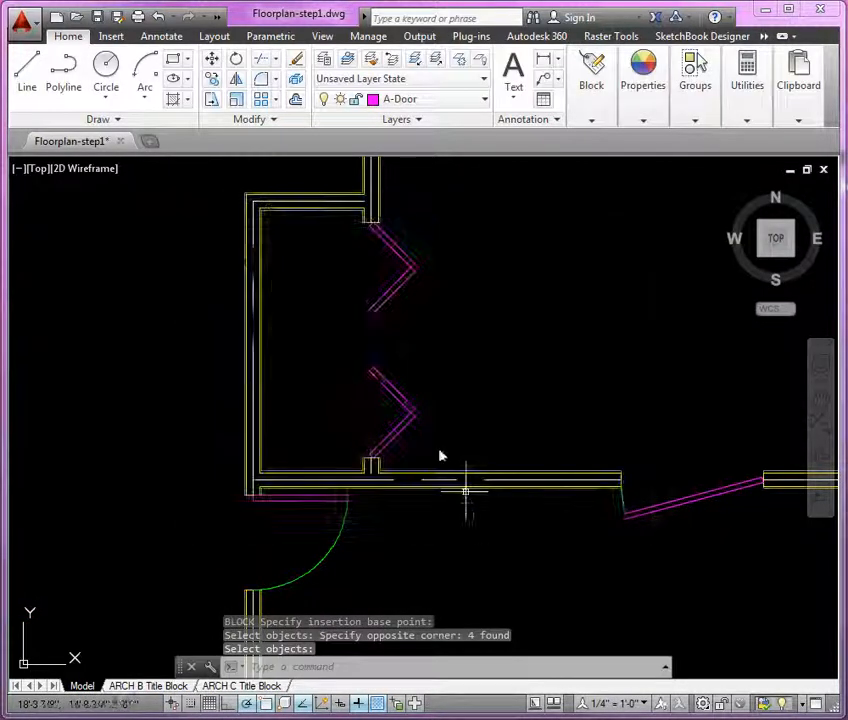
Make layer 0 current and draw a 12 by 1-3/8 inch rectangle near the lower wall end of the other closet's opening
{"action": "scroll", "coordinate": [422, 203], "scroll_direction": "down", "scroll_amount": 3}
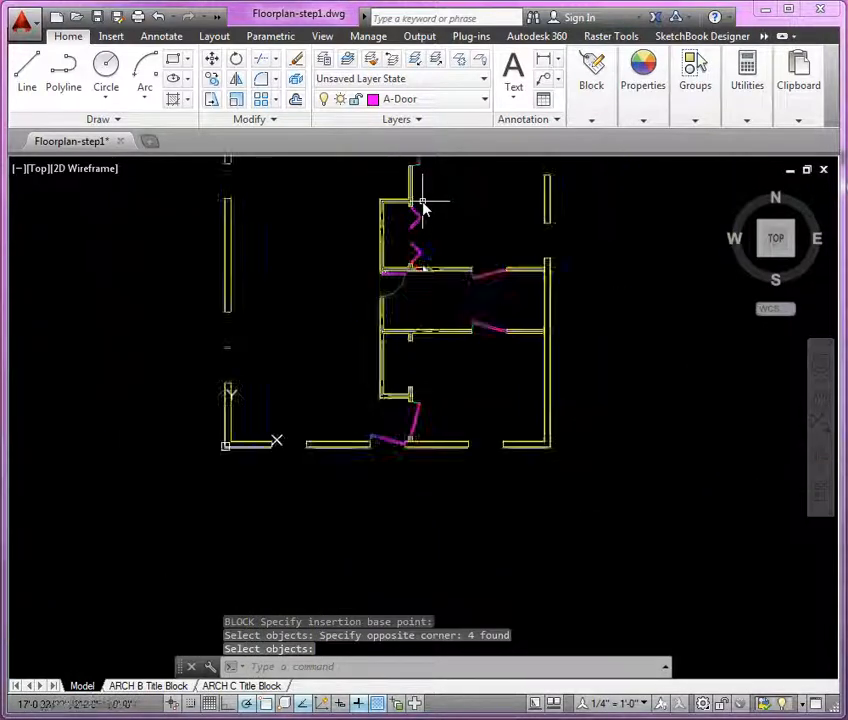
{"action": "scroll", "coordinate": [420, 388], "scroll_direction": "up", "scroll_amount": 3}
{"action": "middle_click_drag", "start_coordinate": [464, 341], "coordinate": [380, 431]}
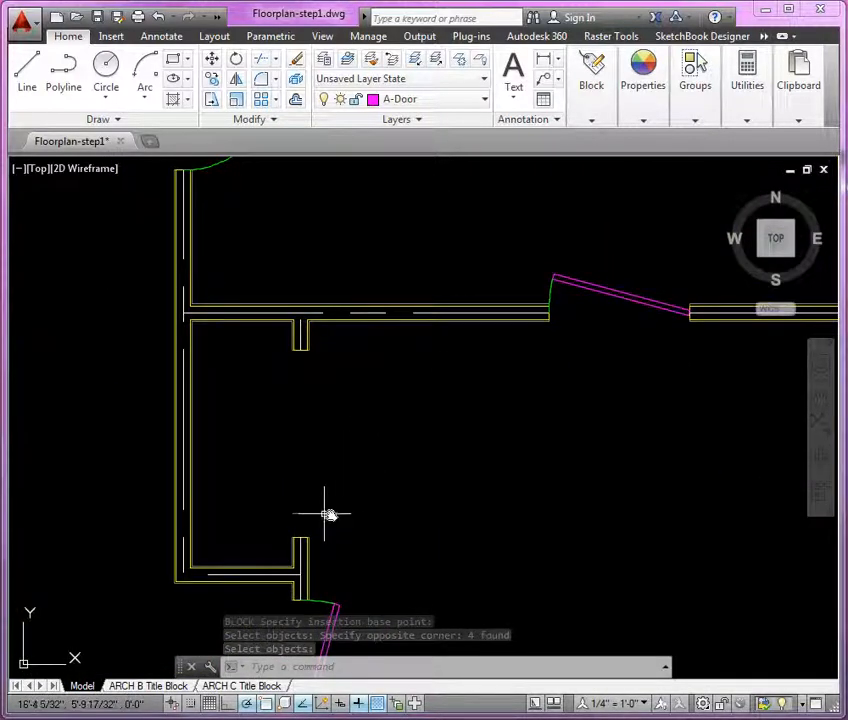
{"action": "scroll", "coordinate": [330, 507], "scroll_direction": "up", "scroll_amount": 2}
{"action": "middle_click_drag", "start_coordinate": [356, 488], "coordinate": [400, 501]}
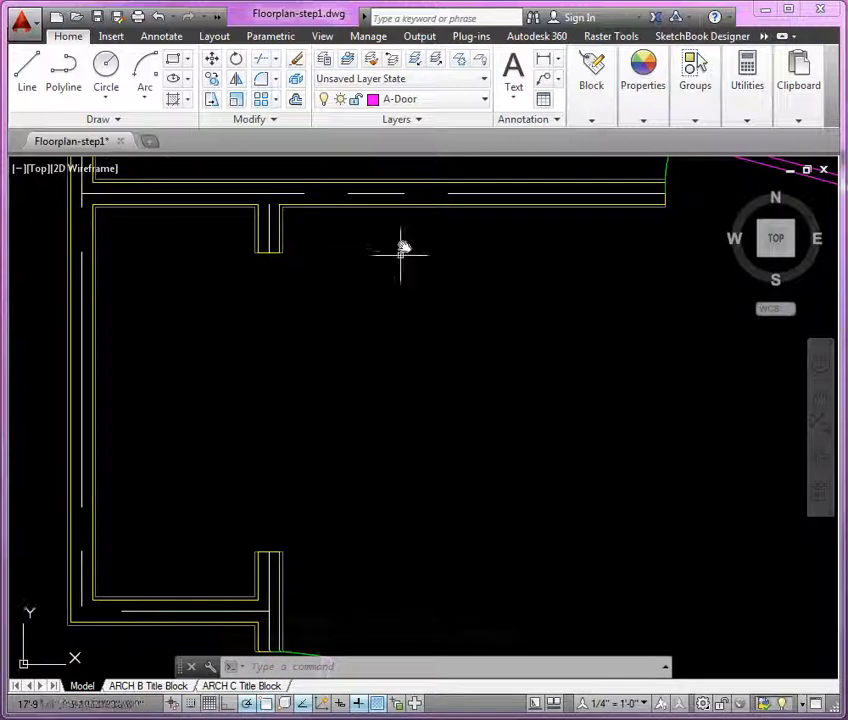
{"action": "left_click", "coordinate": [446, 102]}
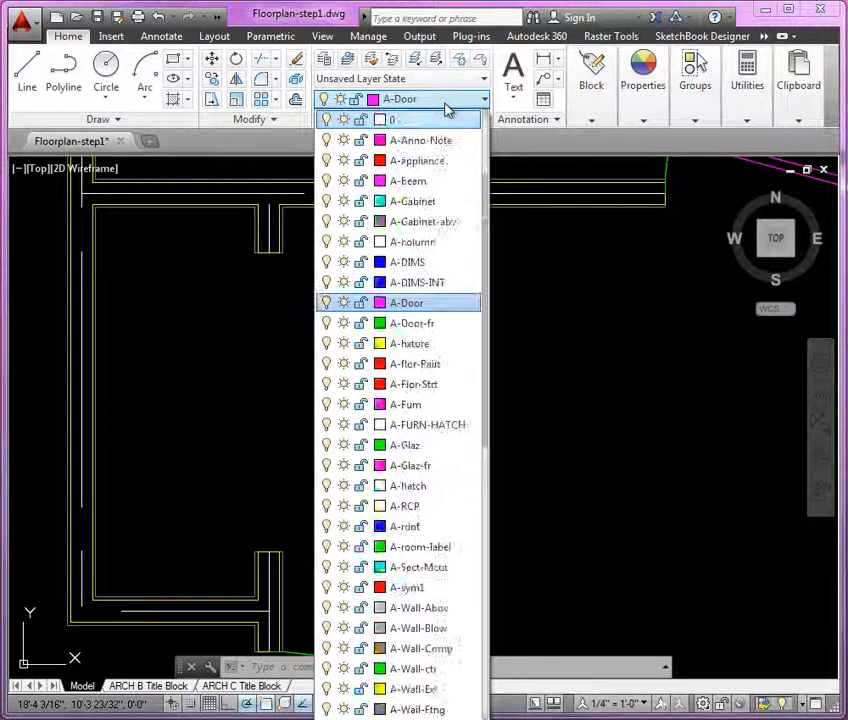
{"action": "left_click", "coordinate": [449, 119]}
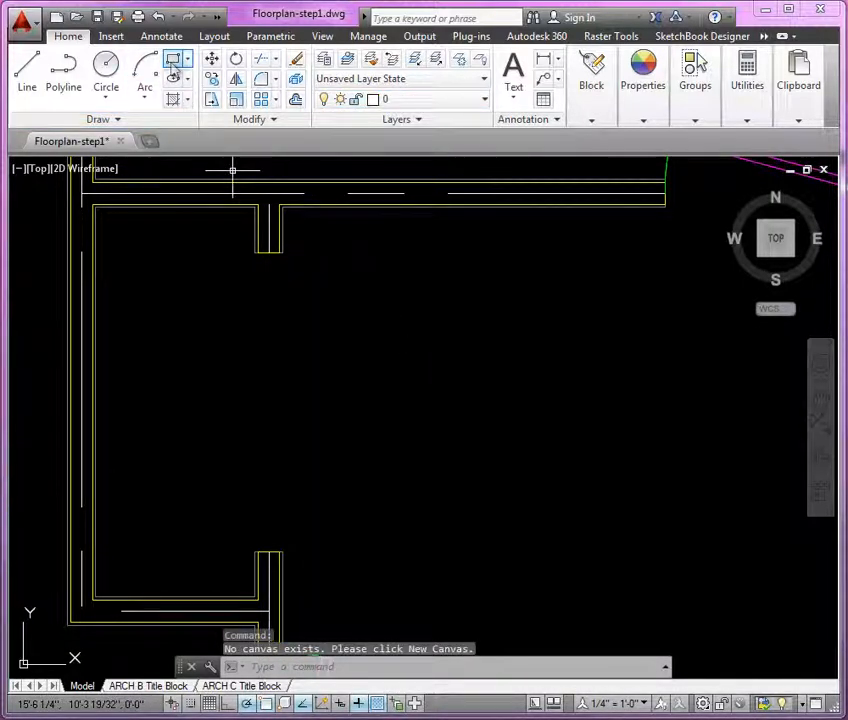
{"action": "left_click", "coordinate": [174, 58]}
{"action": "left_click", "coordinate": [307, 523]}
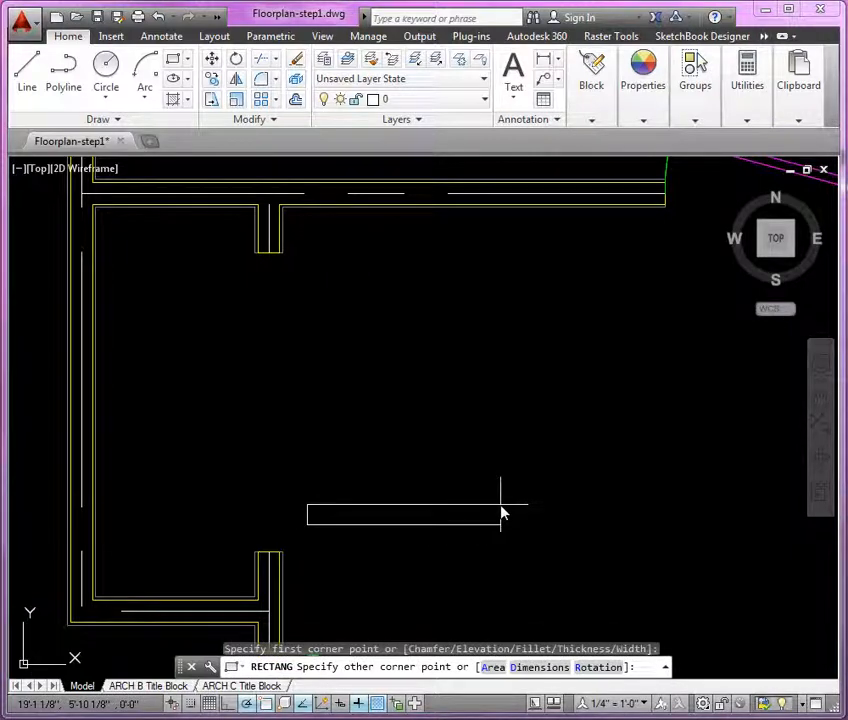
{"action": "type", "text": "@12,1-3/"}
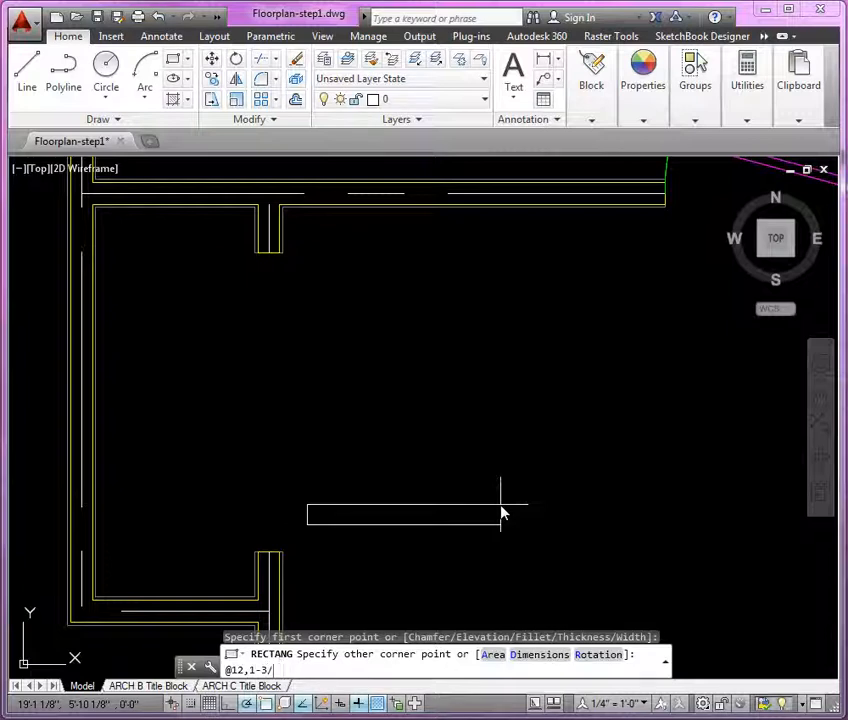
{"action": "type", "text": "8"}
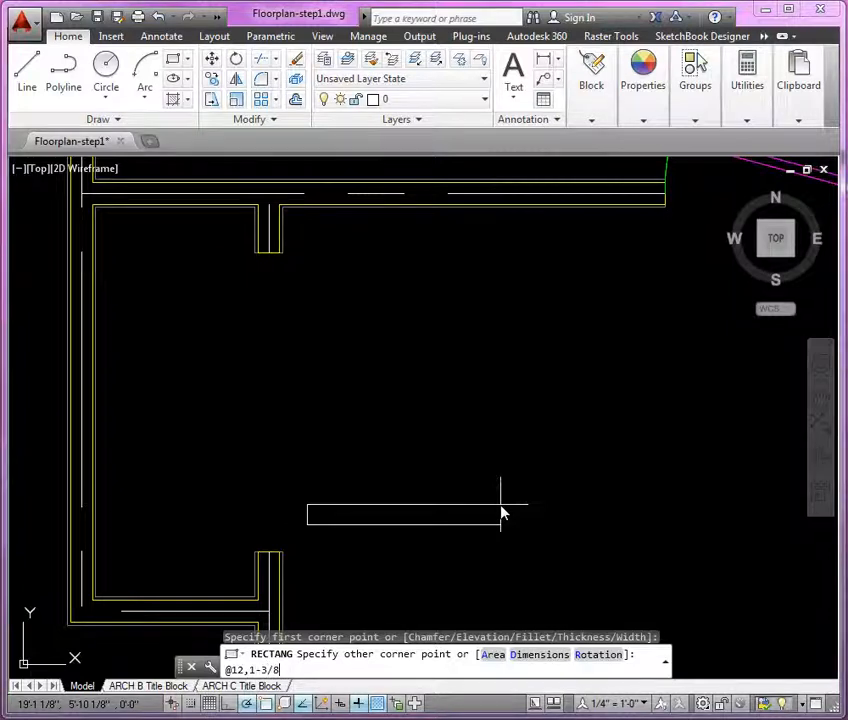
{"action": "key", "text": "Return"}
Move the rectangle by the midpoint of its short left edge to the midpoint of the lower wall end
{"action": "type", "text": "m"}
{"action": "key", "text": "Return"}
{"action": "scroll", "coordinate": [304, 590], "scroll_direction": "up", "scroll_amount": 4}
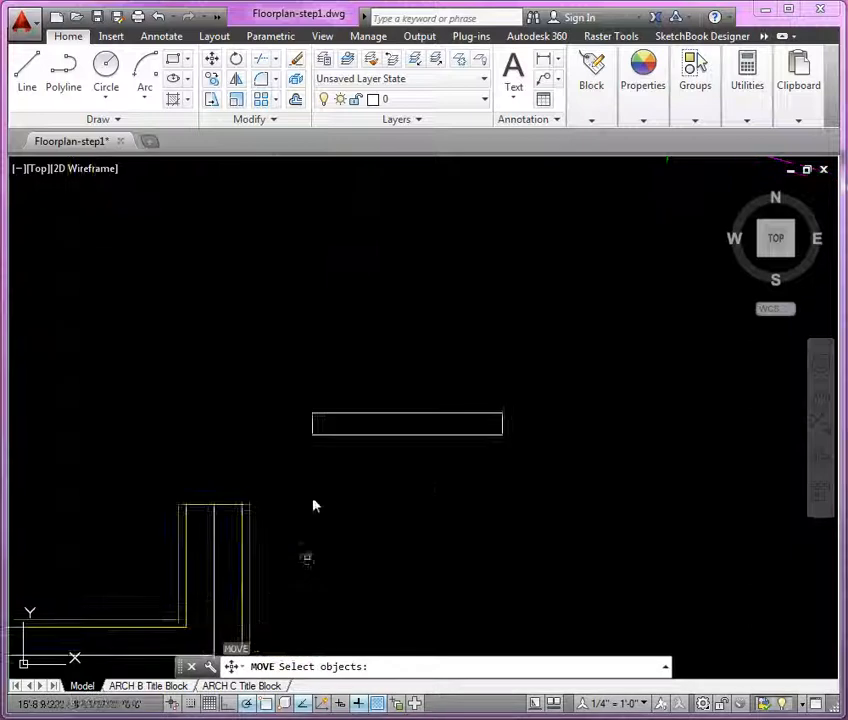
{"action": "left_click", "coordinate": [314, 427]}
{"action": "key", "text": "Return"}
{"action": "left_click", "coordinate": [313, 428]}
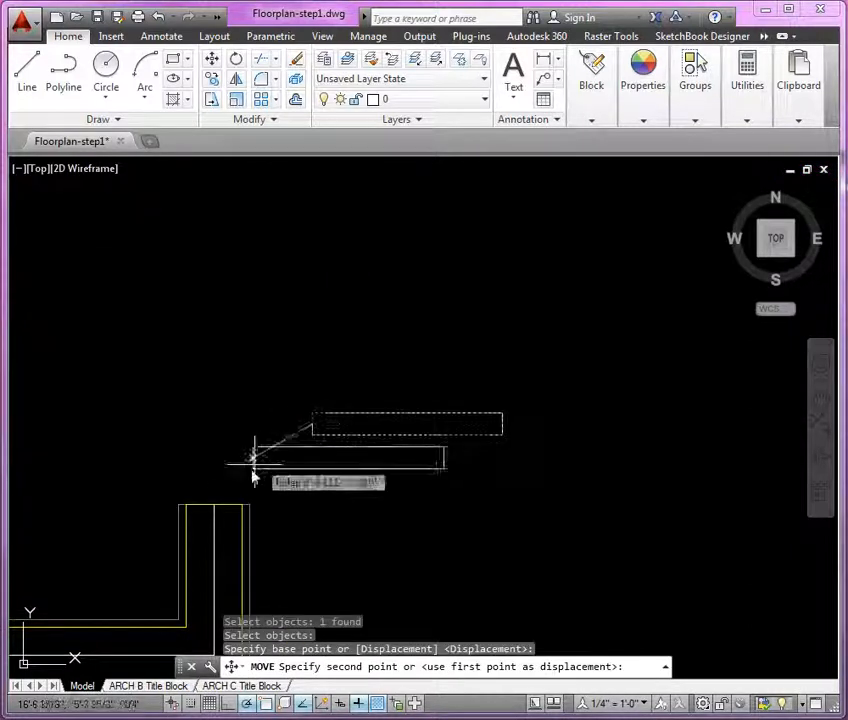
{"action": "left_click", "coordinate": [215, 507]}
{"action": "scroll", "coordinate": [220, 510], "scroll_direction": "up", "scroll_amount": 2}
{"action": "key", "text": "Return"}
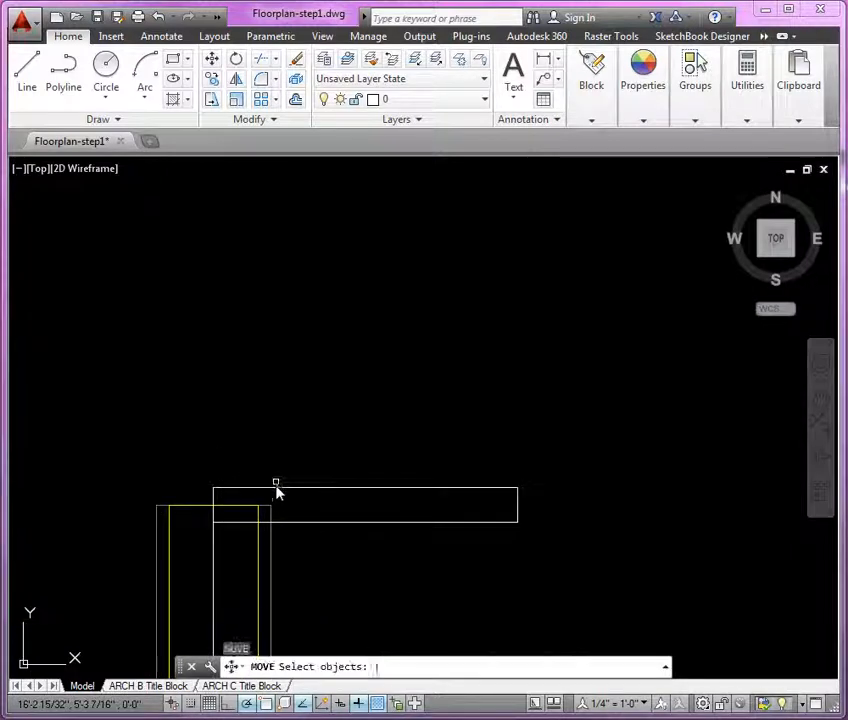
{"action": "key", "text": "Escape"}
Rotate the rectangle 45 degrees about the midpoint of the lower wall end
{"action": "right_click", "coordinate": [273, 454]}
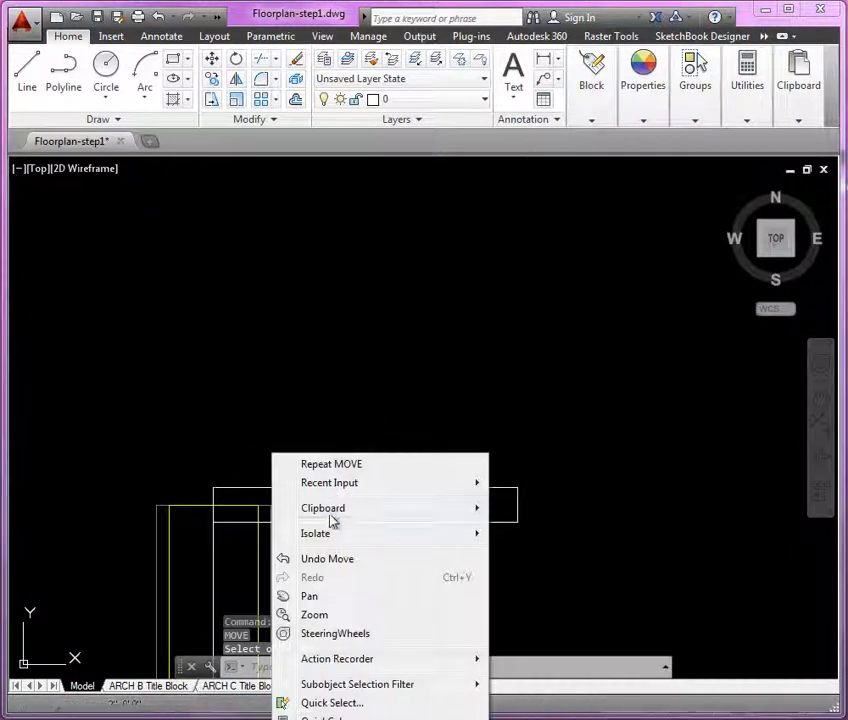
{"action": "left_click", "coordinate": [238, 491]}
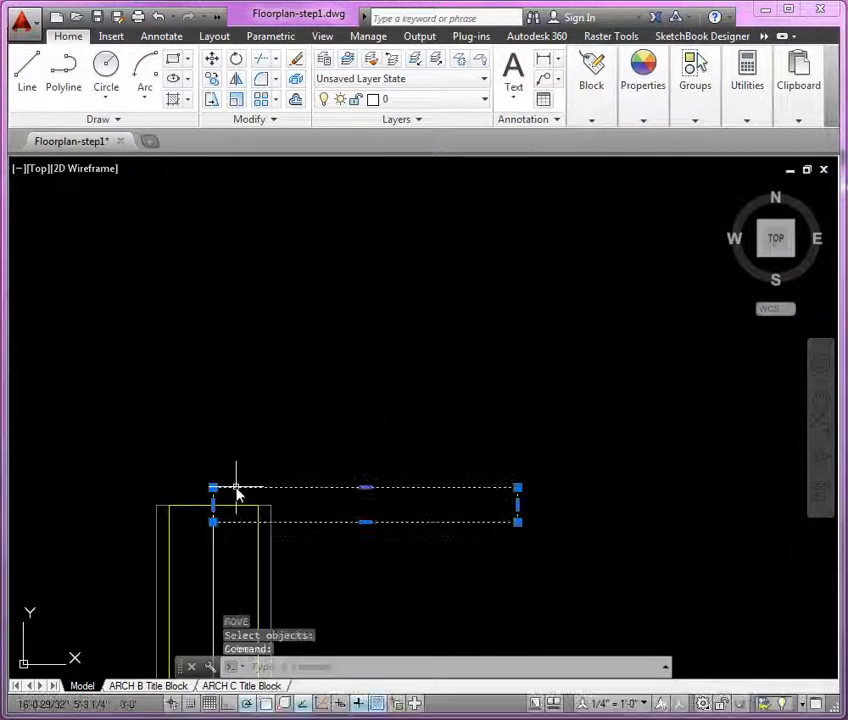
{"action": "right_click", "coordinate": [246, 372]}
{"action": "left_click", "coordinate": [289, 575]}
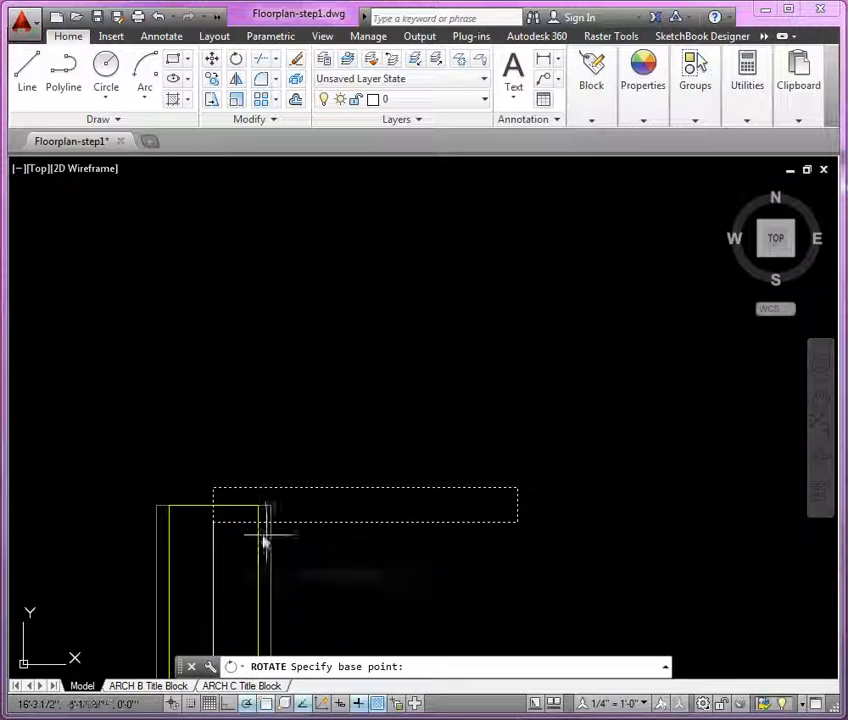
{"action": "left_click", "coordinate": [216, 506]}
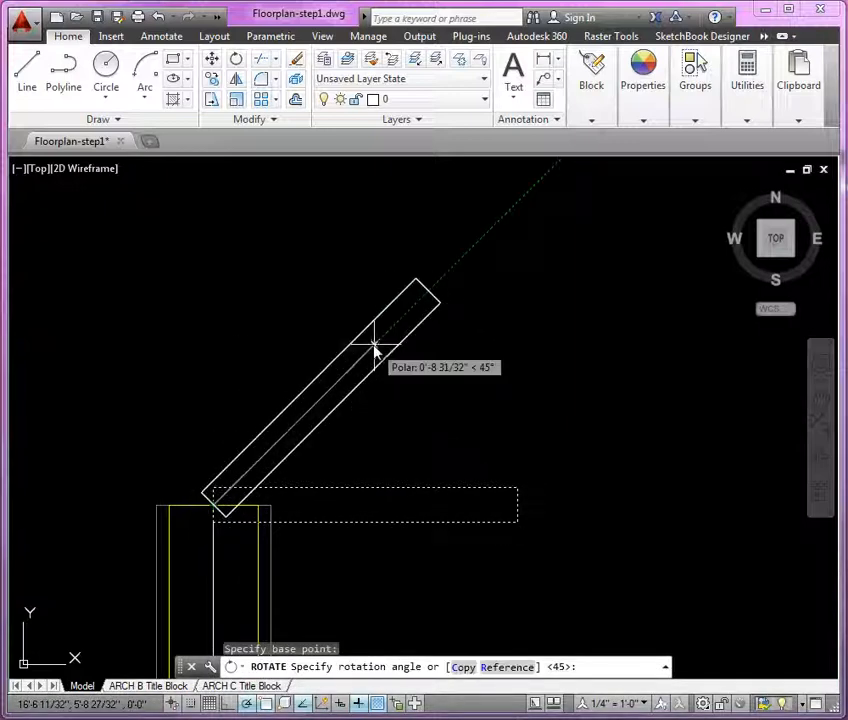
{"action": "left_click", "coordinate": [375, 349]}
Move the angled panel straight up so its lowest corner rests on the face of the wall end
{"action": "scroll", "coordinate": [240, 500], "scroll_direction": "up", "scroll_amount": 2}
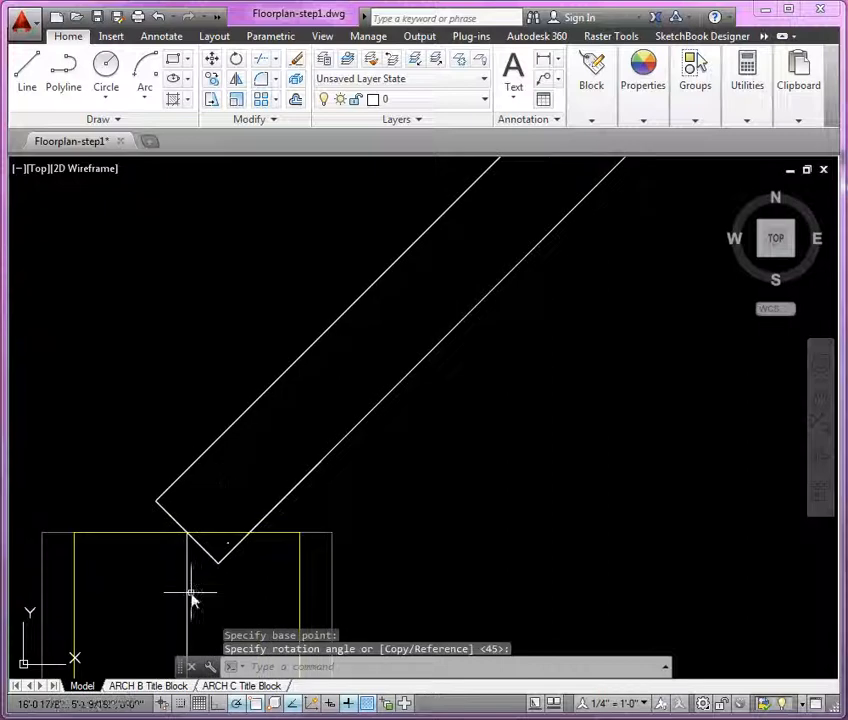
{"action": "type", "text": "m"}
{"action": "key", "text": "Return"}
{"action": "left_click", "coordinate": [214, 564]}
{"action": "key", "text": "Return"}
{"action": "left_click", "coordinate": [216, 560]}
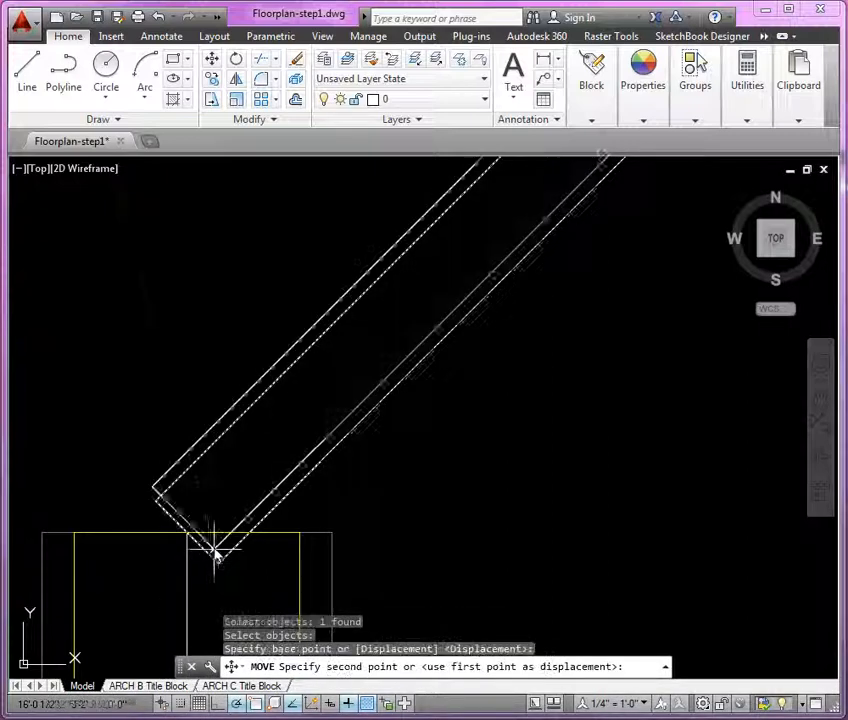
{"action": "scroll", "coordinate": [215, 582], "scroll_direction": "down", "scroll_amount": 3}
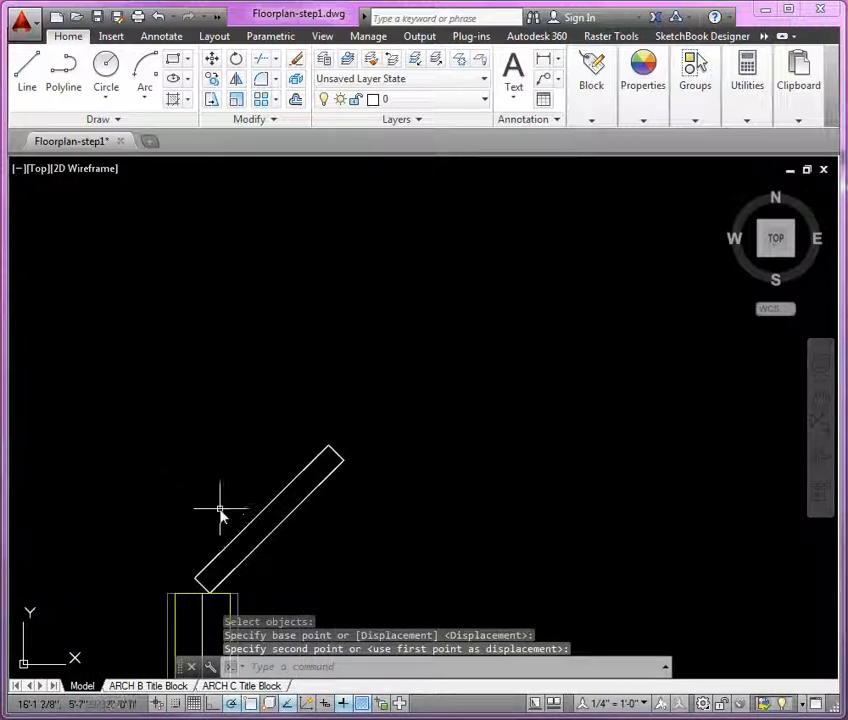
Mirror the angled panel about a horizontal line through its top corner, keeping the original, to make a folded pair
{"action": "type", "text": "mi"}
{"action": "key", "text": "Return"}
{"action": "left_click", "coordinate": [296, 484]}
{"action": "key", "text": "Return"}
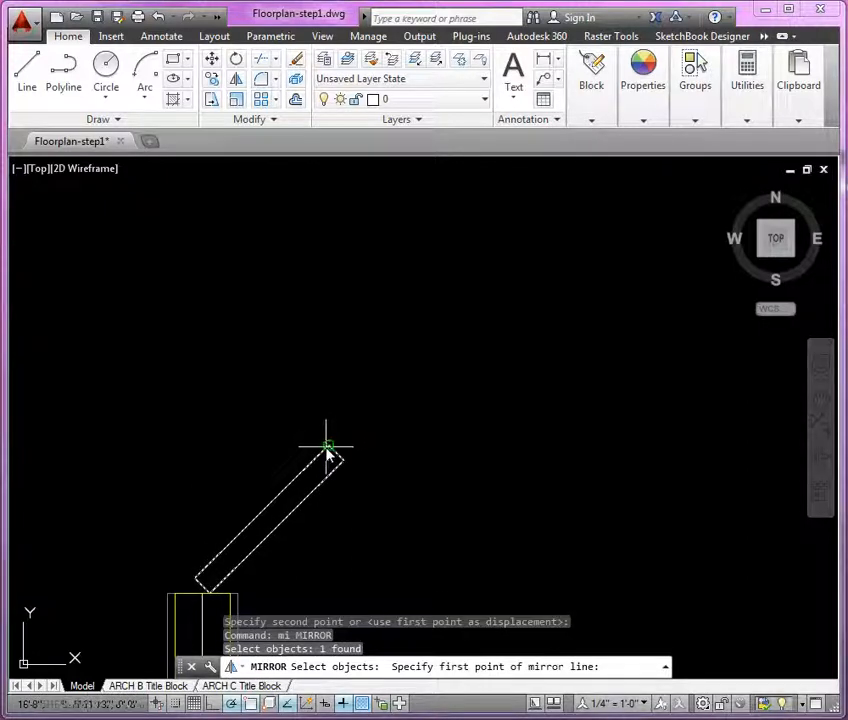
{"action": "left_click", "coordinate": [328, 446]}
{"action": "left_click", "coordinate": [268, 450]}
{"action": "scroll", "coordinate": [379, 439], "scroll_direction": "down", "scroll_amount": 5}
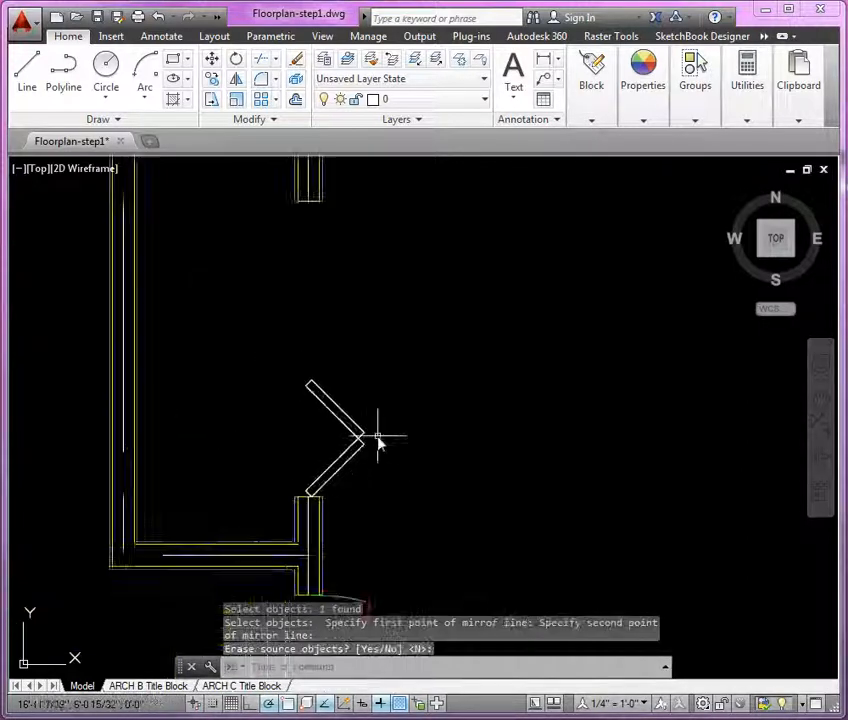
{"action": "key", "text": "Return"}
Draw a vertical helper line across this closet opening between the left corners of the lower and upper wall ends
{"action": "type", "text": "l LINE"}
{"action": "key", "text": "Return"}
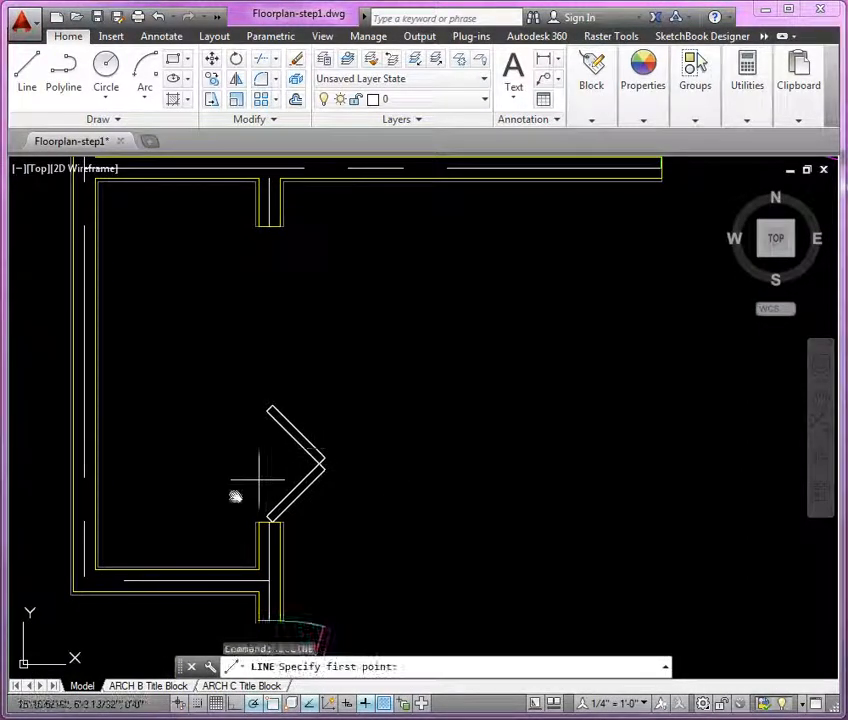
{"action": "left_click", "coordinate": [254, 521]}
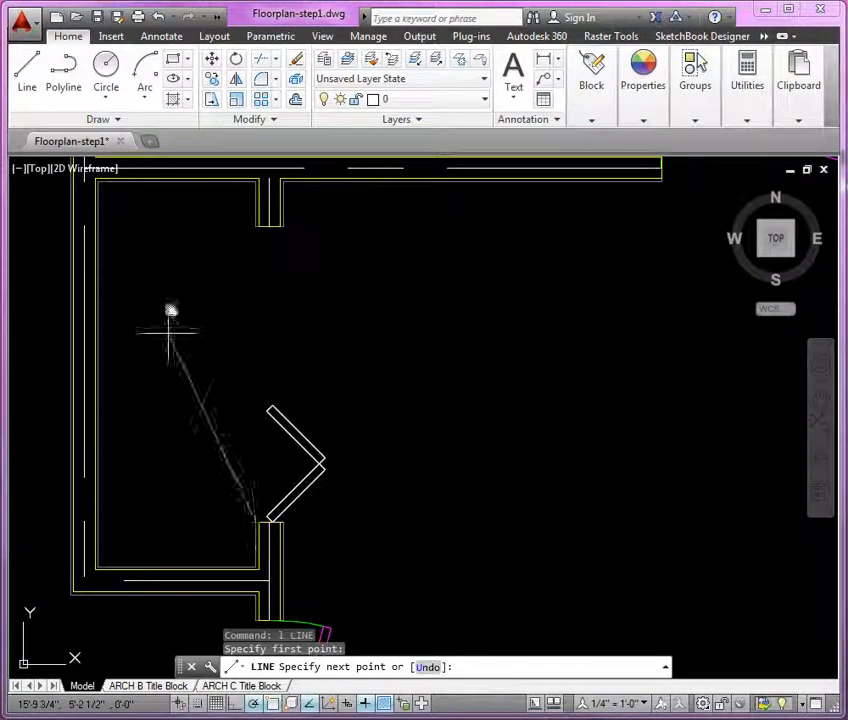
{"action": "left_click", "coordinate": [257, 227]}
{"action": "key", "text": "Return"}
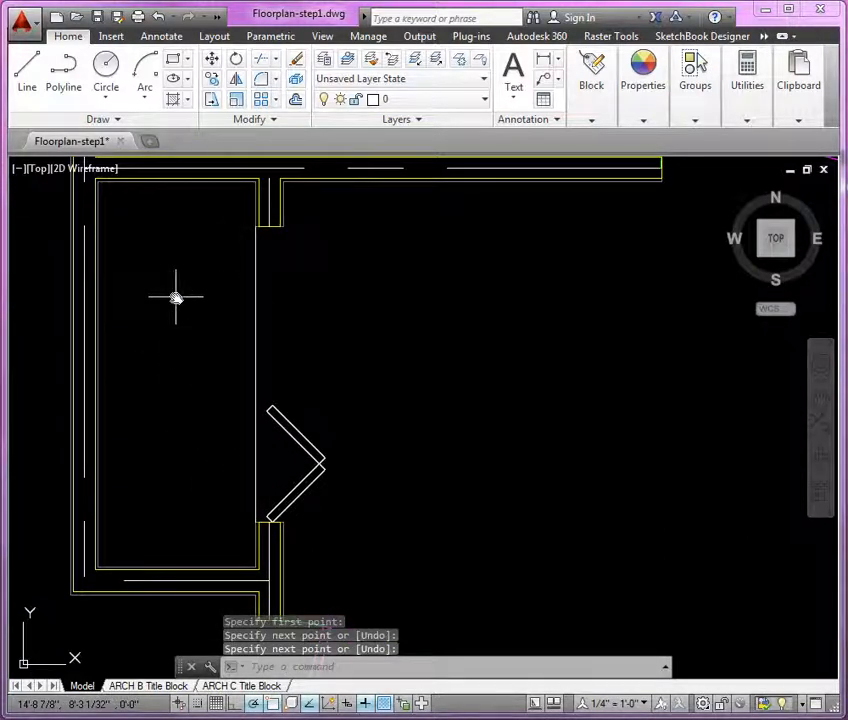
Mirror the folded panel pair about a horizontal line through the vertical helper line's midpoint, keeping the original pair
{"action": "type", "text": "mi"}
{"action": "key", "text": "Return"}
{"action": "left_click", "coordinate": [331, 447]}
{"action": "left_click", "coordinate": [297, 481]}
{"action": "key", "text": "Return"}
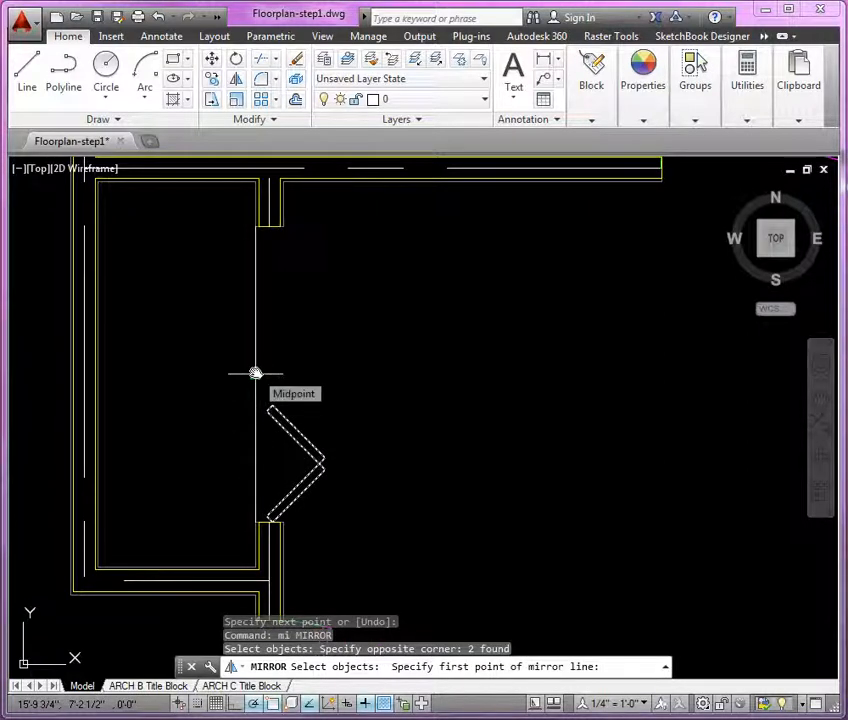
{"action": "left_click", "coordinate": [255, 373]}
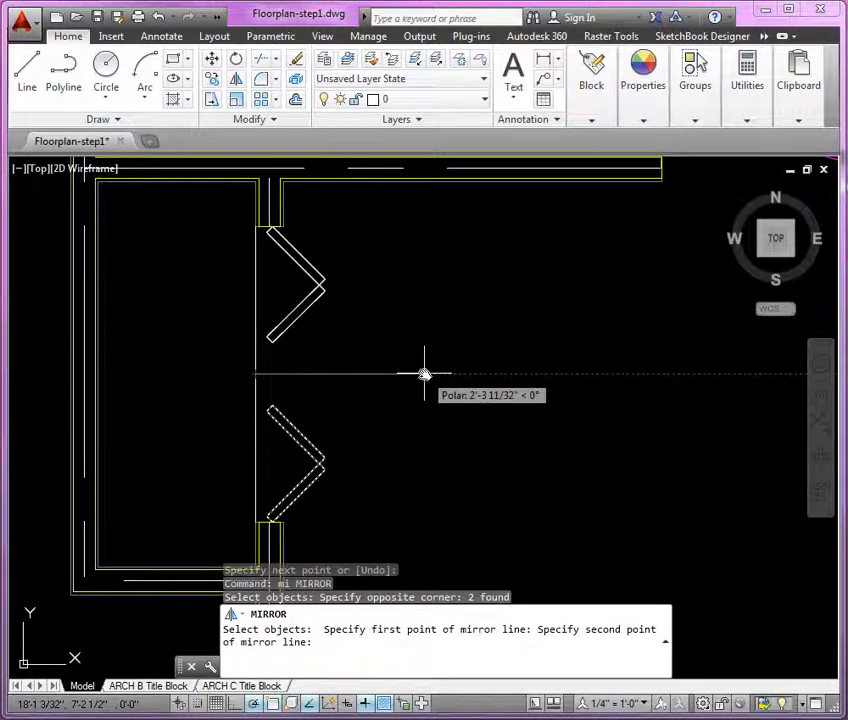
{"action": "left_click", "coordinate": [424, 374]}
{"action": "key", "text": "Return"}
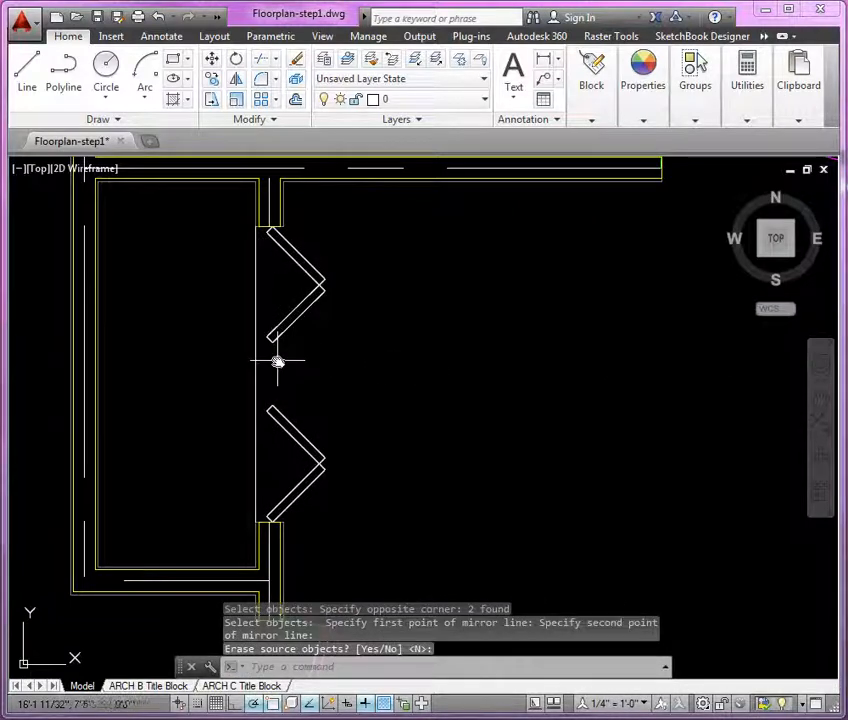
Erase the vertical helper line across the closet opening
{"action": "left_click", "coordinate": [278, 363]}
{"action": "left_click", "coordinate": [232, 383]}
{"action": "key", "text": "Delete"}
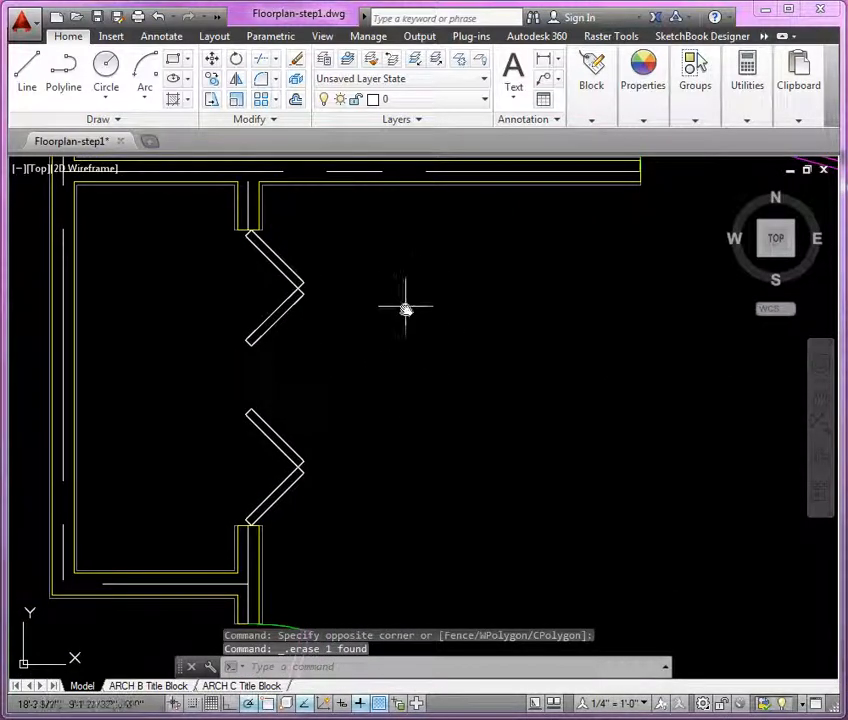
Make A-Door the current layer and start a block definition named closet2
{"action": "left_click", "coordinate": [452, 100]}
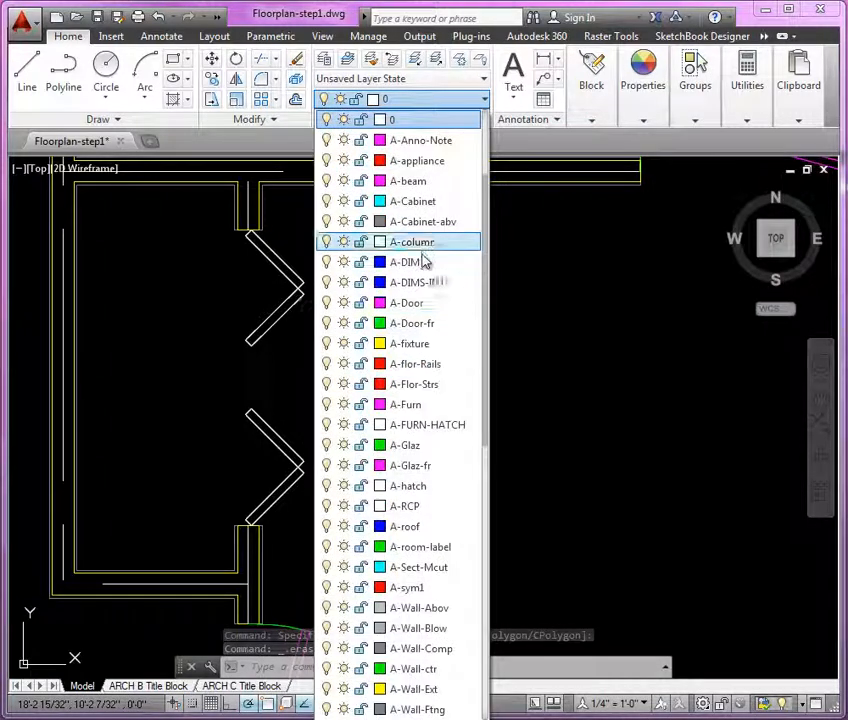
{"action": "left_click", "coordinate": [428, 304]}
{"action": "type", "text": "b"}
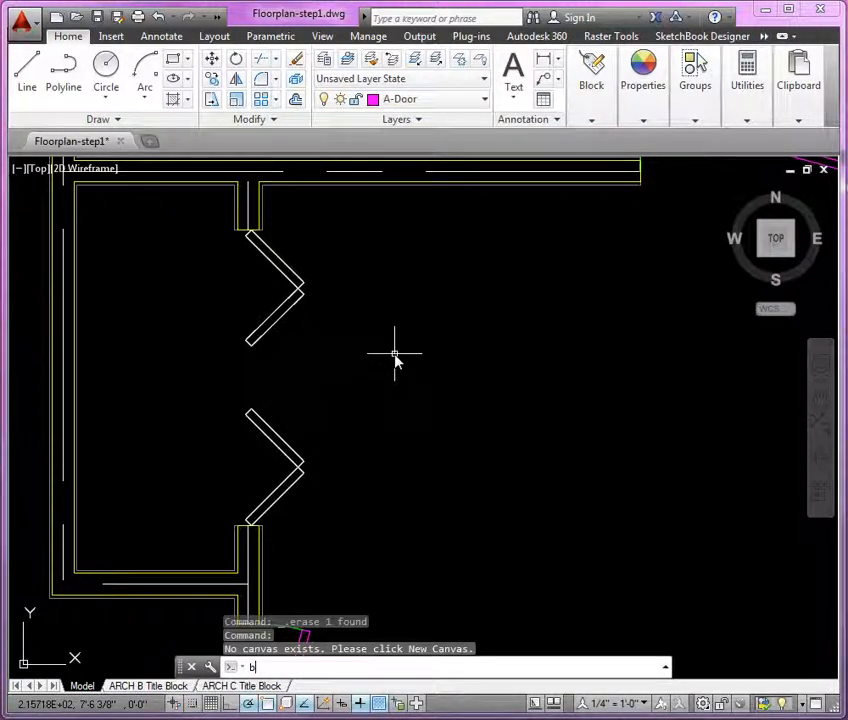
{"action": "key", "text": "Return"}
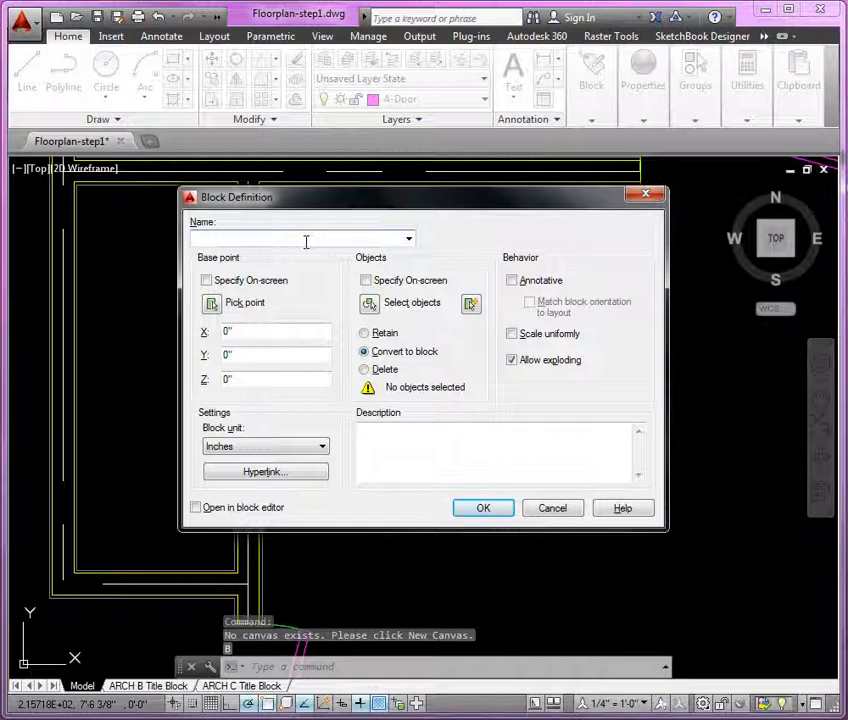
{"action": "type", "text": "door"}
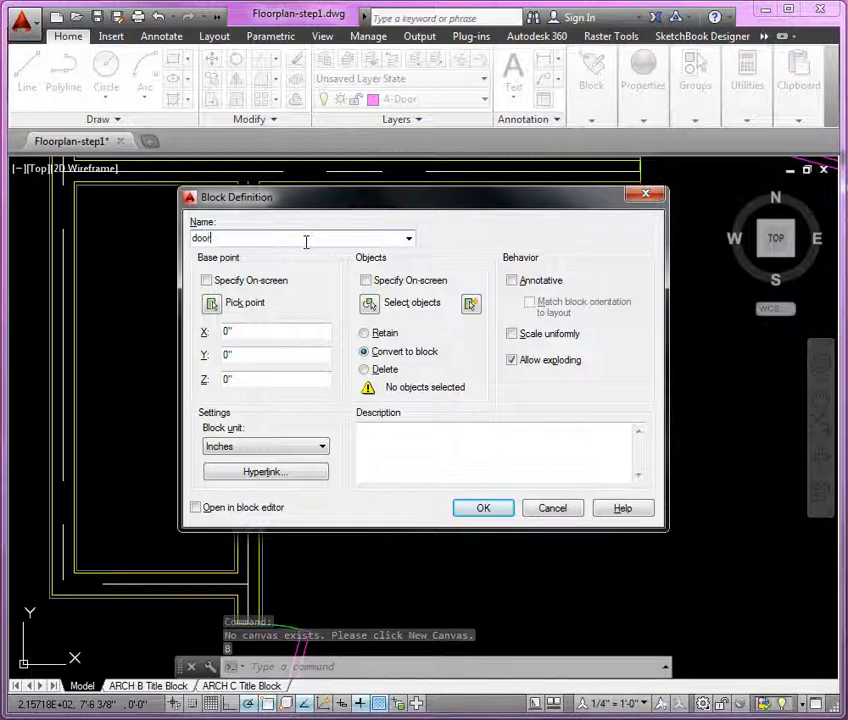
{"action": "left_click", "coordinate": [409, 240]}
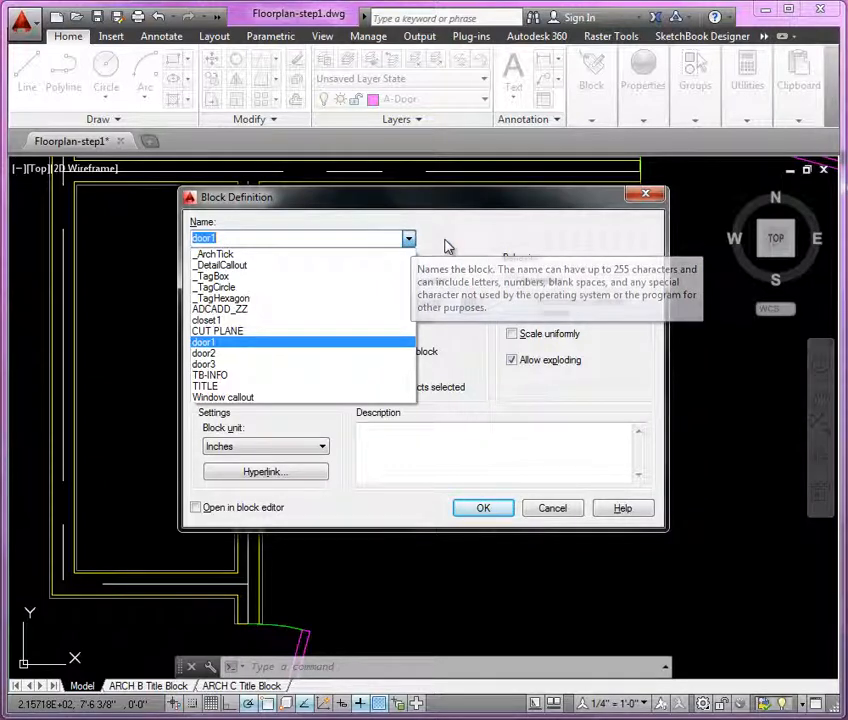
{"action": "left_click", "coordinate": [278, 235]}
{"action": "left_click", "coordinate": [279, 235]}
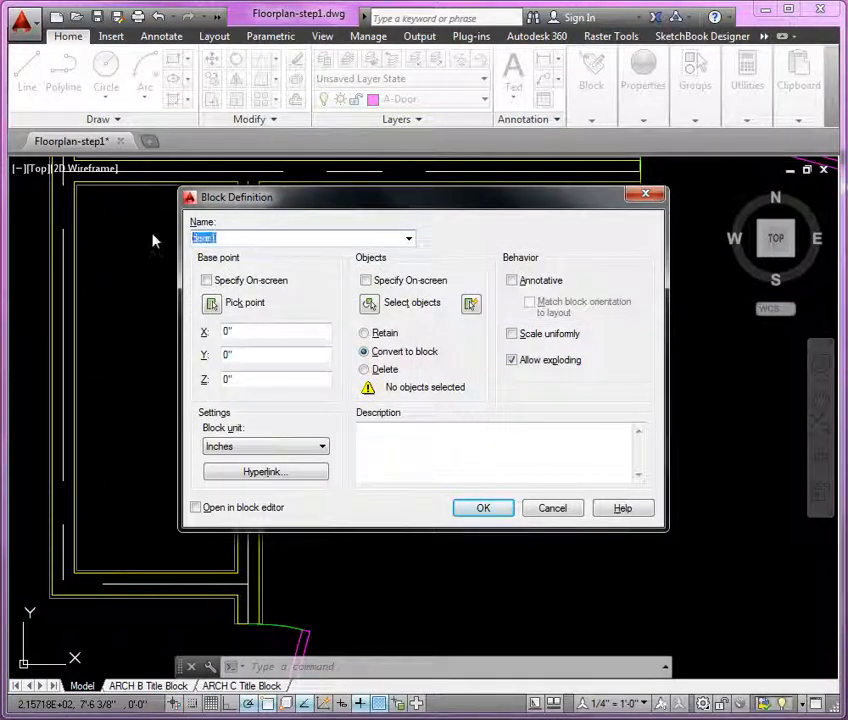
{"action": "type", "text": "closet2"}
Create the block from all four folding panels, with its base point where the lowest panel corner meets the lower wall end
{"action": "left_click", "coordinate": [213, 303]}
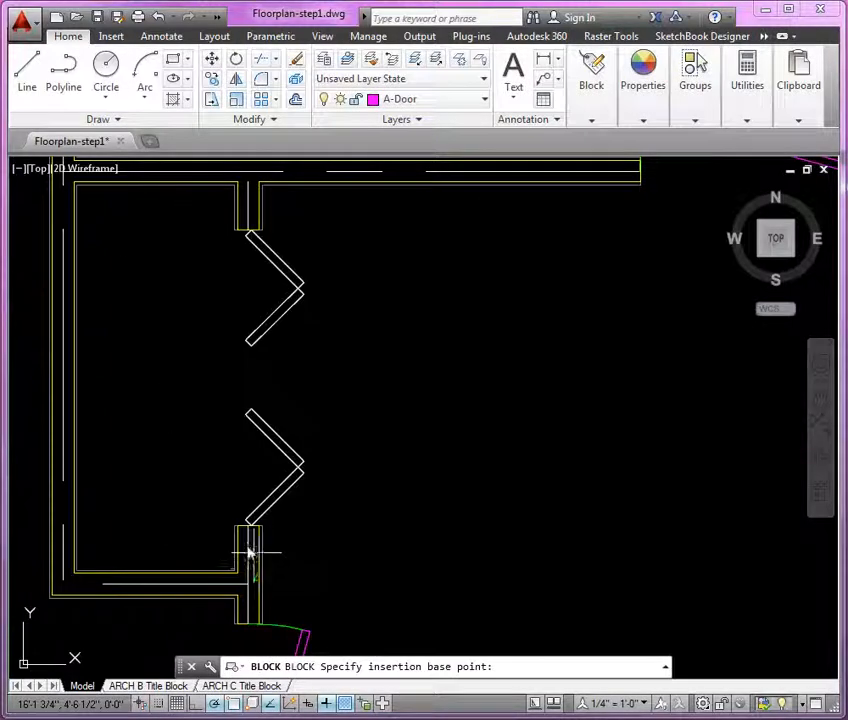
{"action": "scroll", "coordinate": [250, 553], "scroll_direction": "up", "scroll_amount": 5}
{"action": "left_click", "coordinate": [250, 478]}
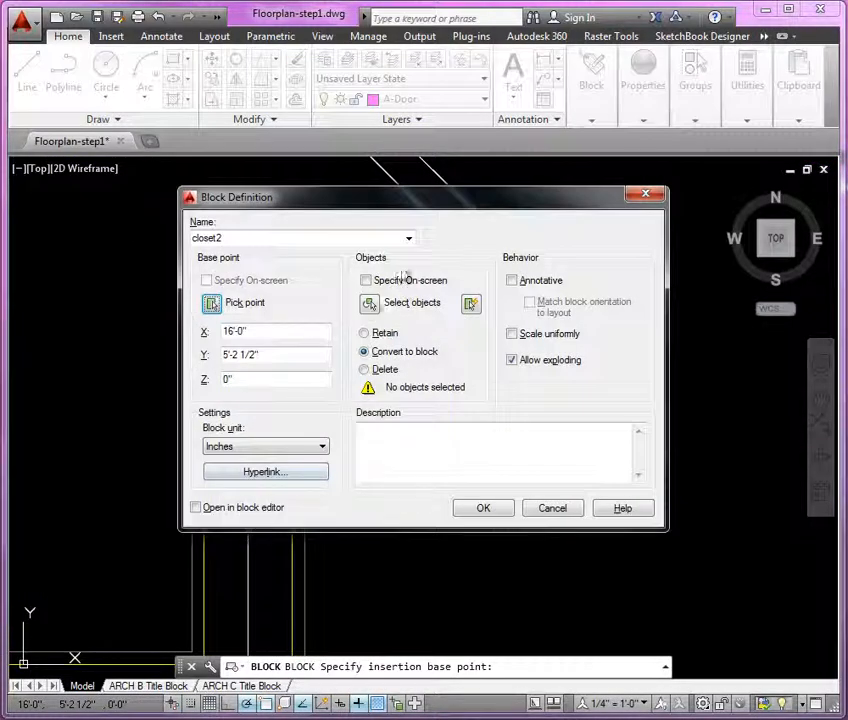
{"action": "left_click", "coordinate": [369, 304]}
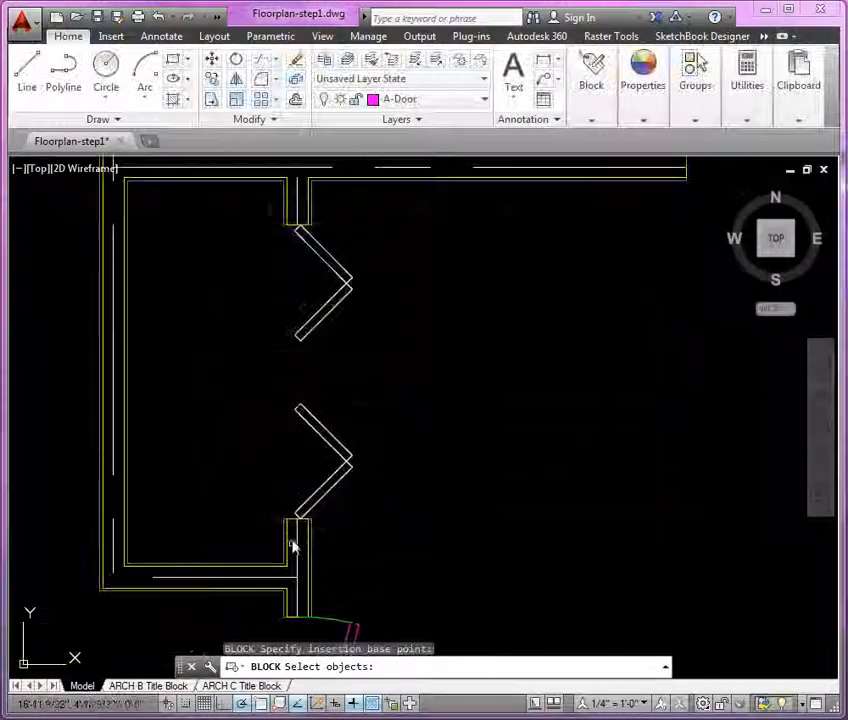
{"action": "left_click", "coordinate": [398, 474]}
{"action": "left_click", "coordinate": [312, 284]}
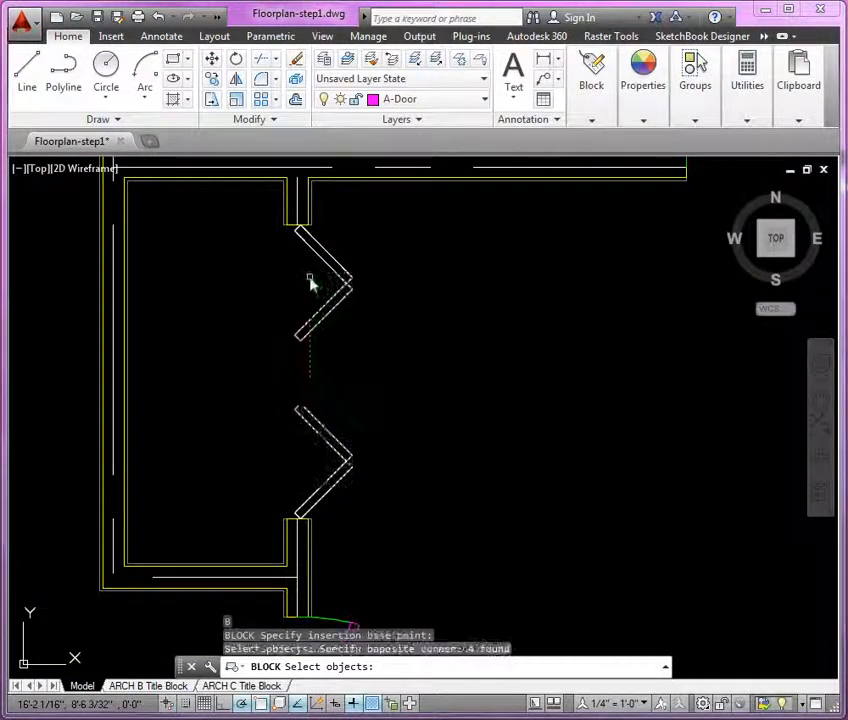
{"action": "key", "text": "Return"}
{"action": "left_click", "coordinate": [481, 506]}
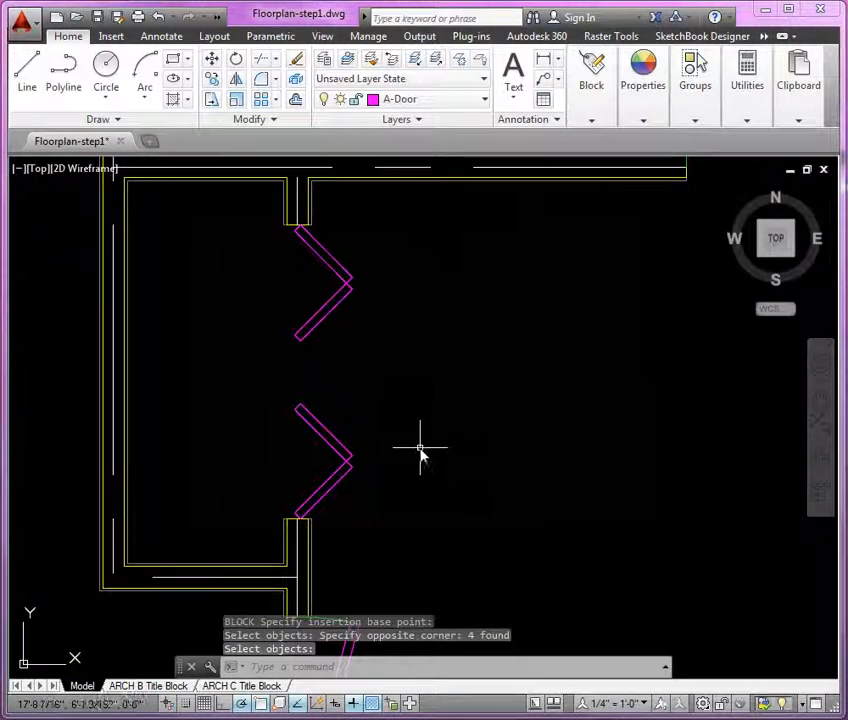
{"action": "type", "text": "z"}
{"action": "key", "text": "Return"}
{"action": "type", "text": "e"}
{"action": "key", "text": "Return"}
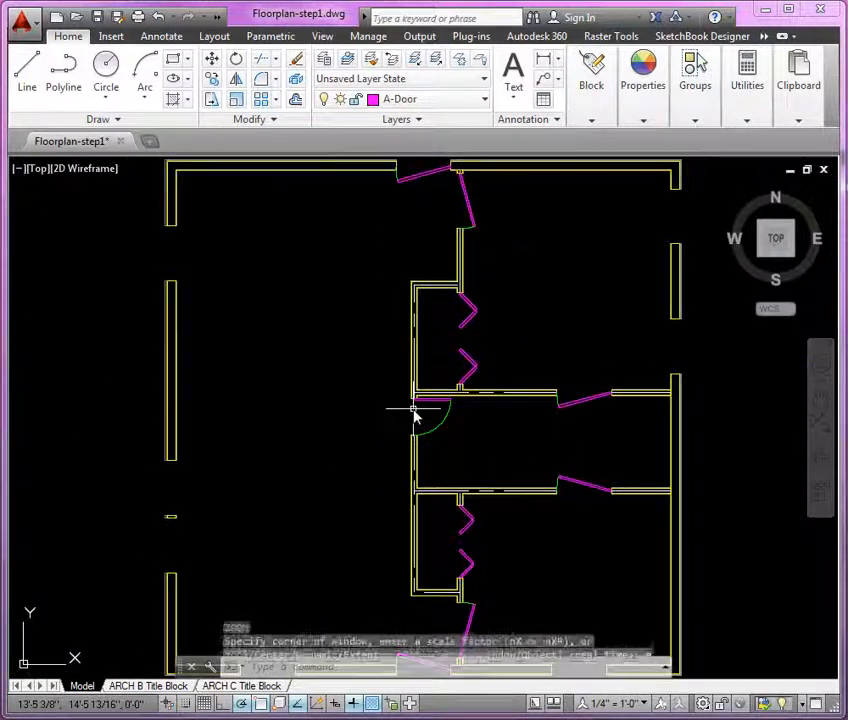